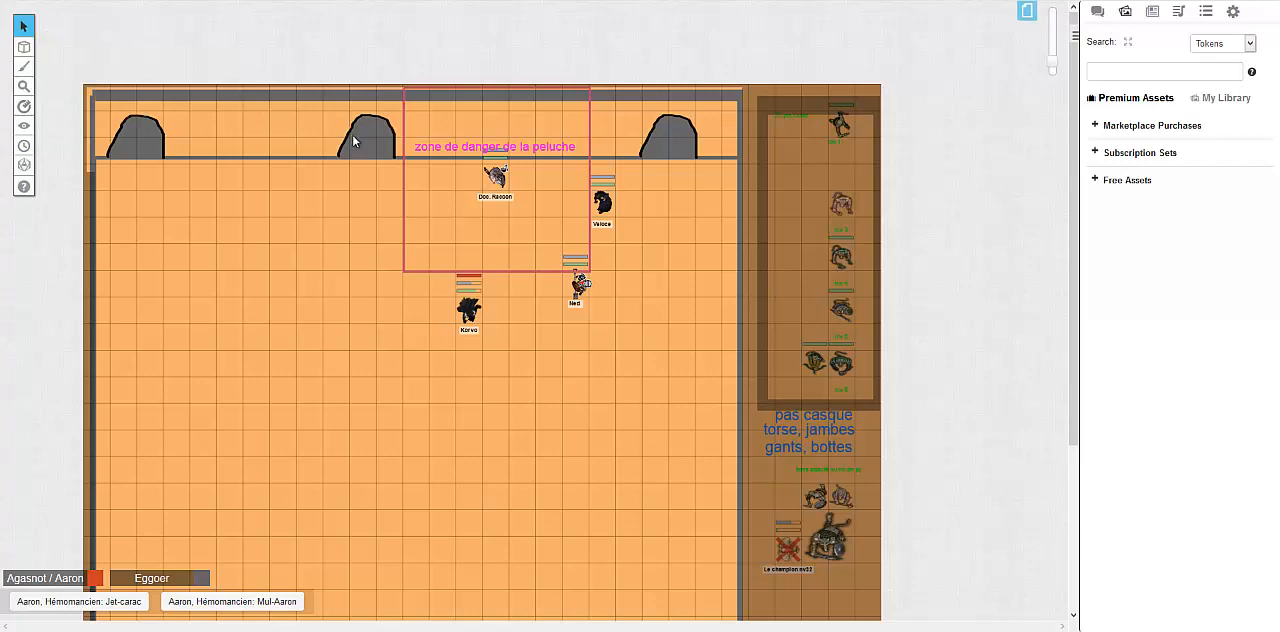
pyautogui.moveTo(1053, 70); pyautogui.dragTo(1055, 62)
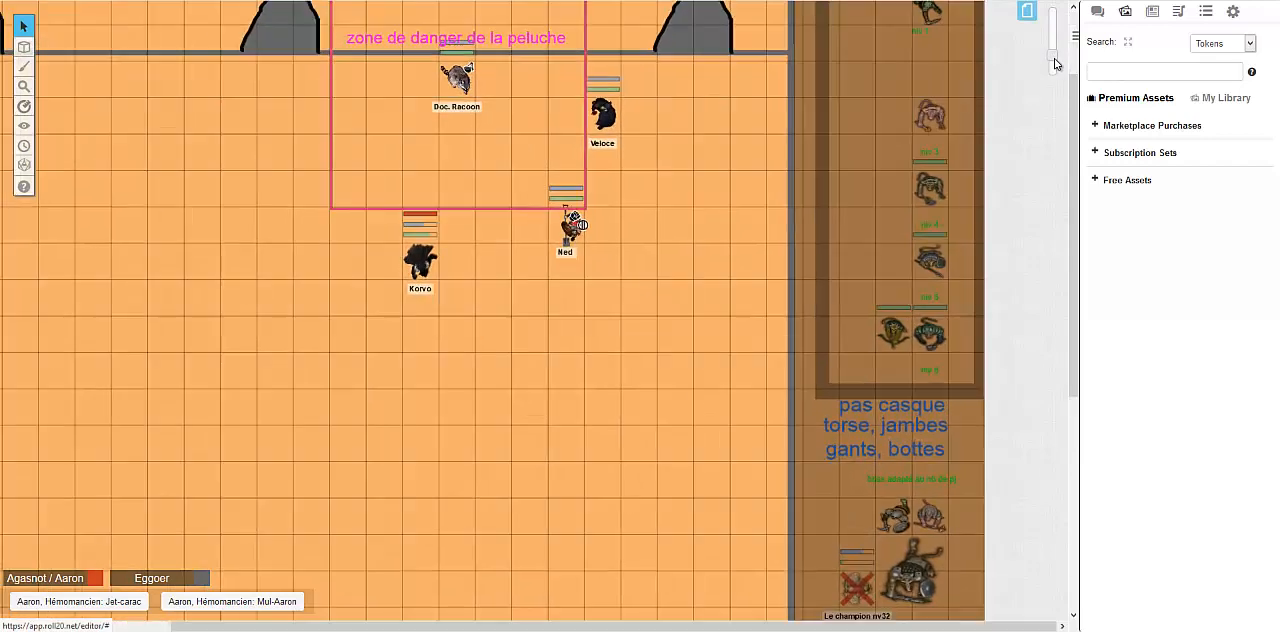
pyautogui.click(1054, 64)
pyautogui.middleClick(709, 224)
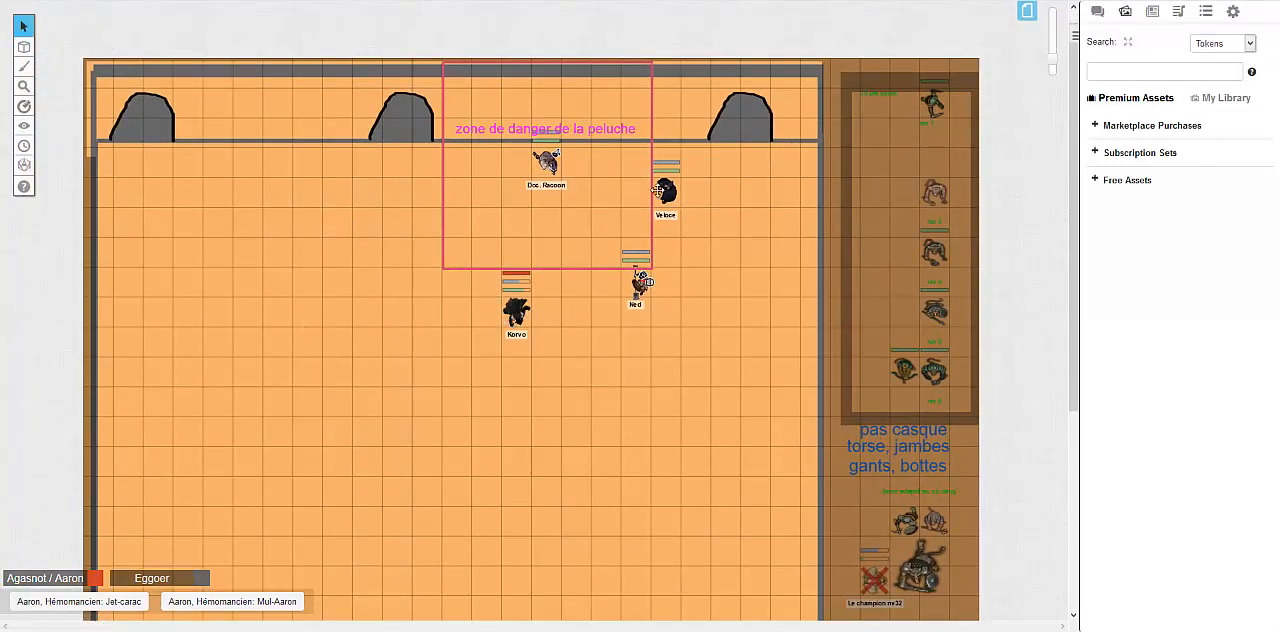
# Create a new page and place it right after the Arène Castagne page in the page list
pyautogui.click(1025, 15)
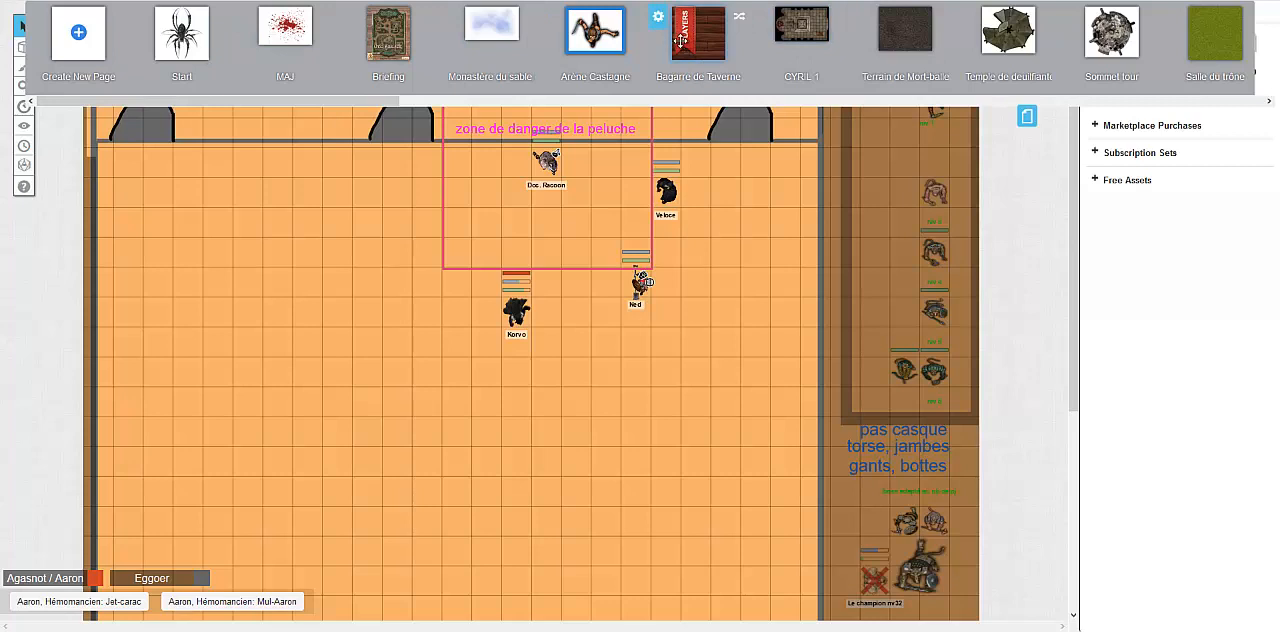
pyautogui.moveTo(681, 41); pyautogui.dragTo(700, 60)
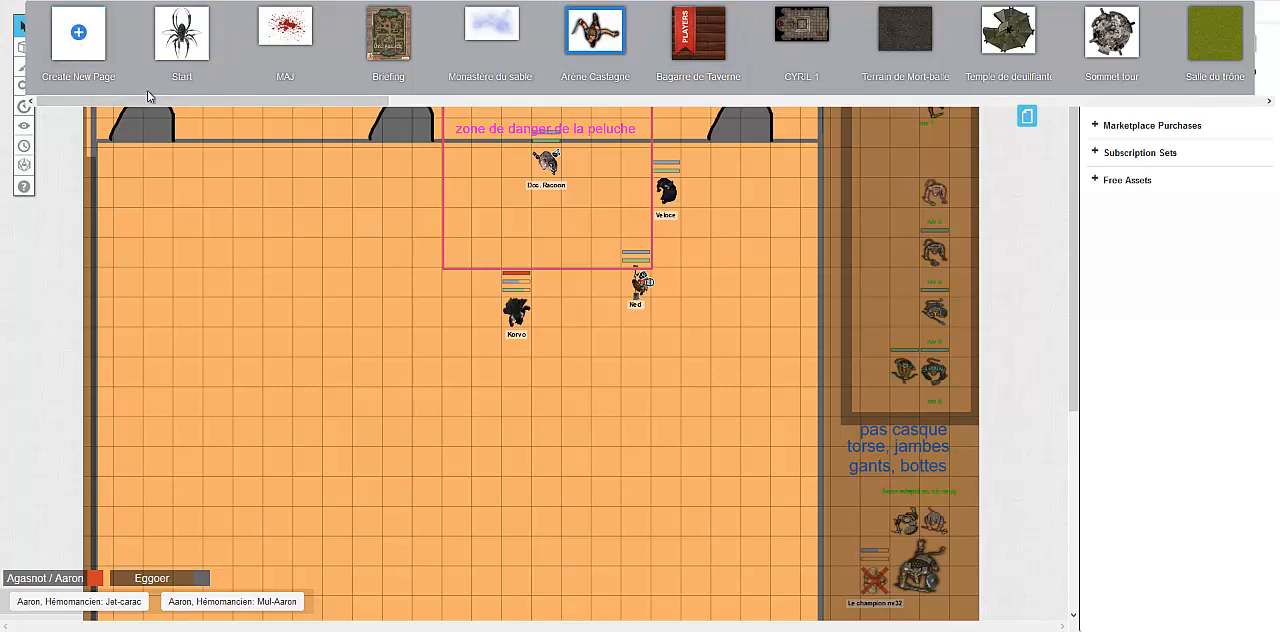
pyautogui.moveTo(150, 101); pyautogui.dragTo(1148, 105)
pyautogui.moveTo(1207, 40); pyautogui.dragTo(646, 74)
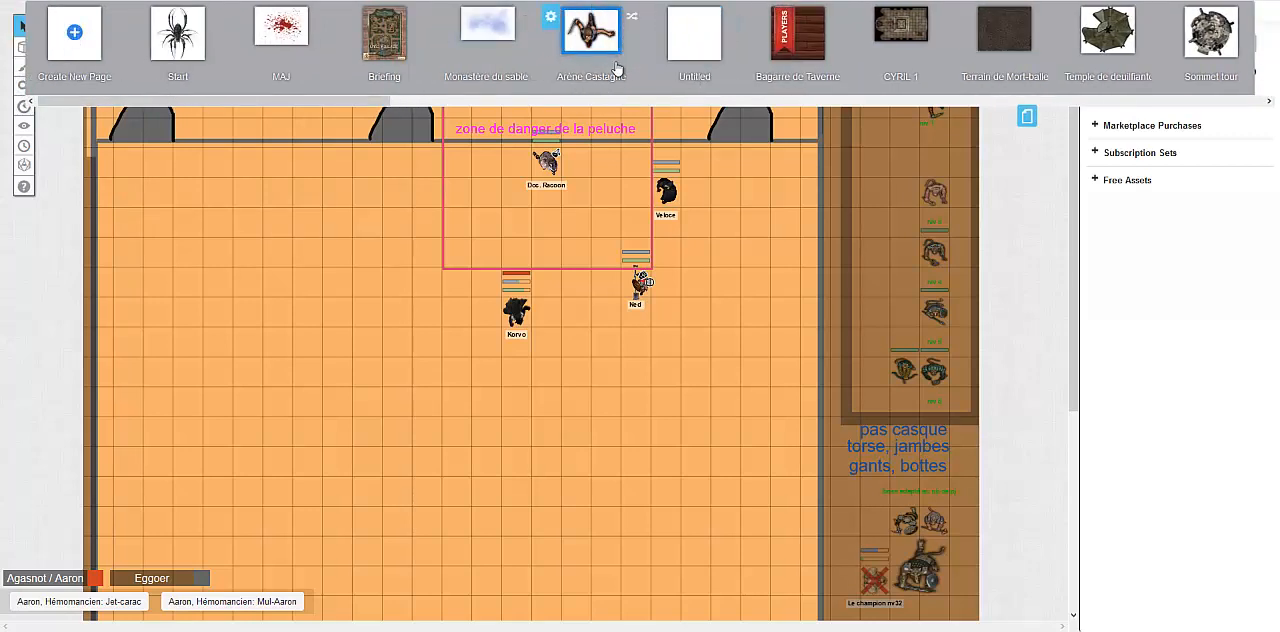
# Rename the new untitled page "Arène Castagne V2"
pyautogui.click(687, 77)
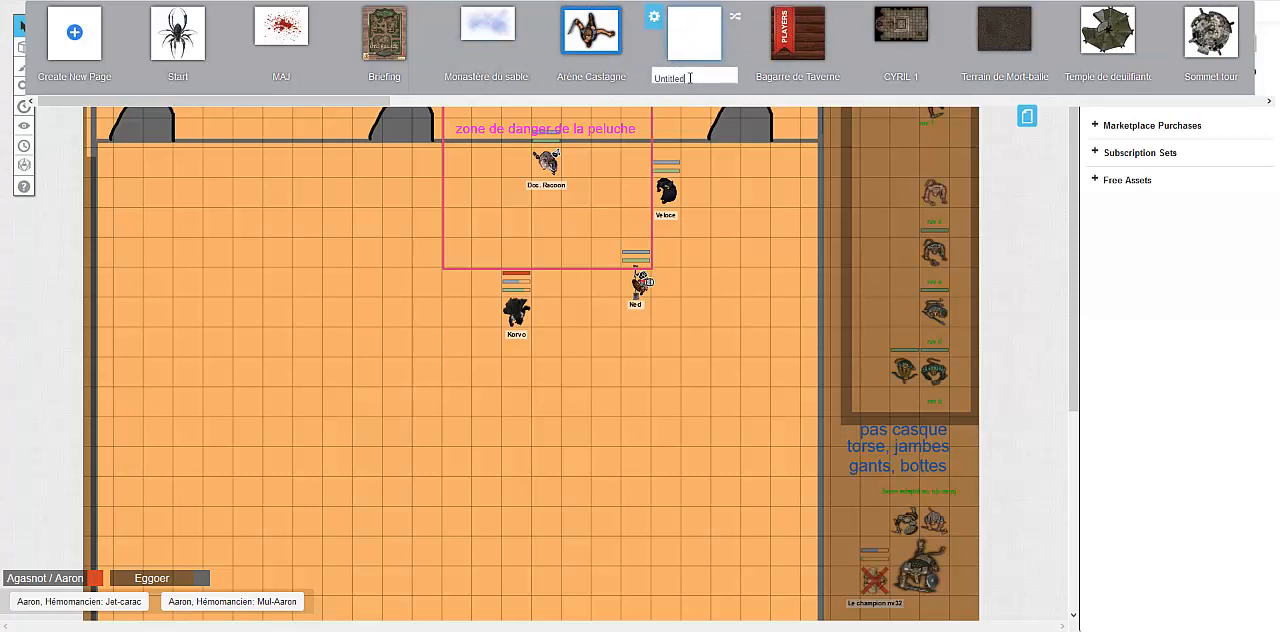
pyautogui.moveTo(690, 78); pyautogui.dragTo(628, 57)
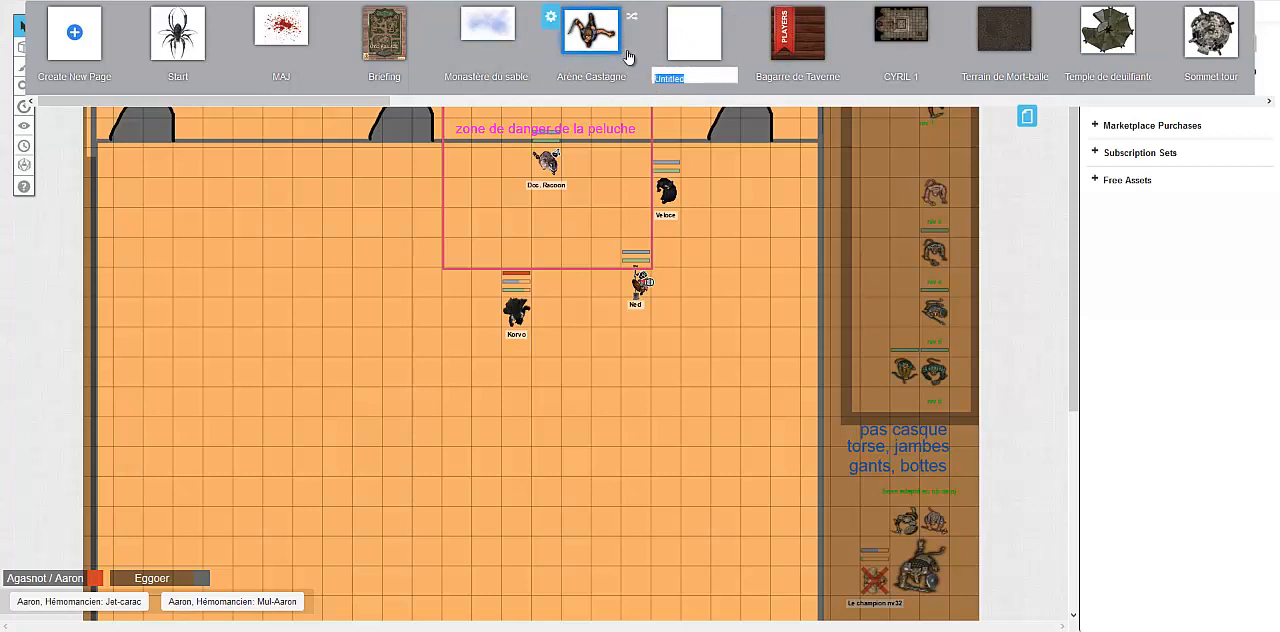
pyautogui.write('Arène Castagne ')
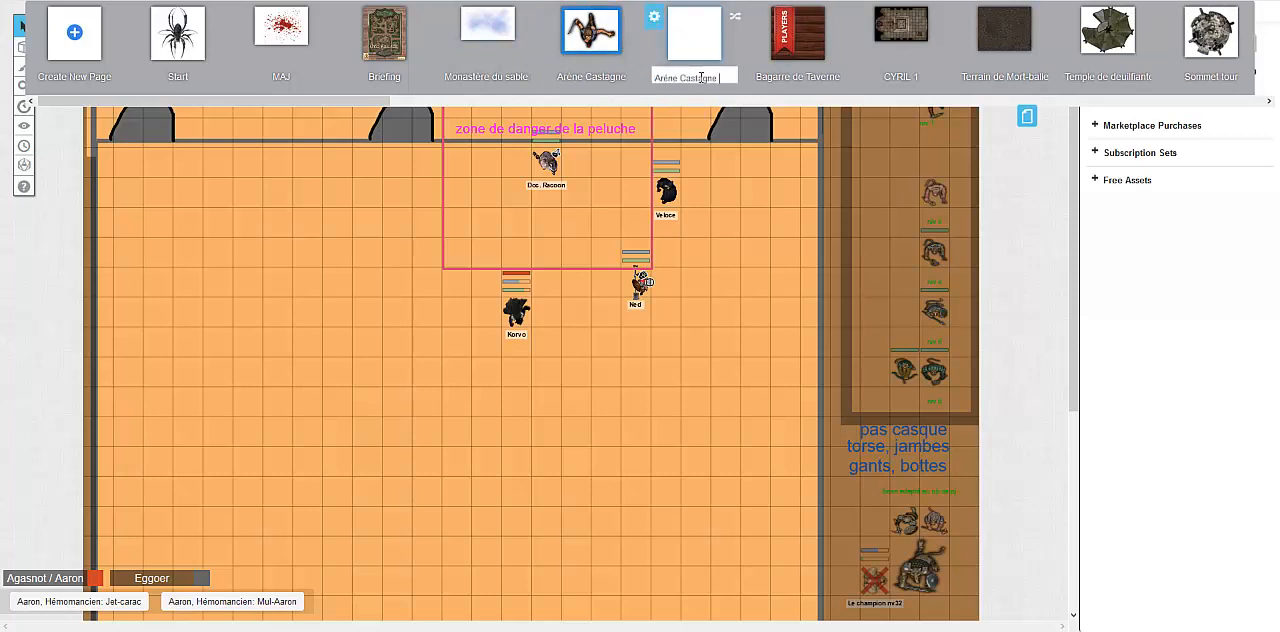
pyautogui.write('V2')
pyautogui.press('Return')
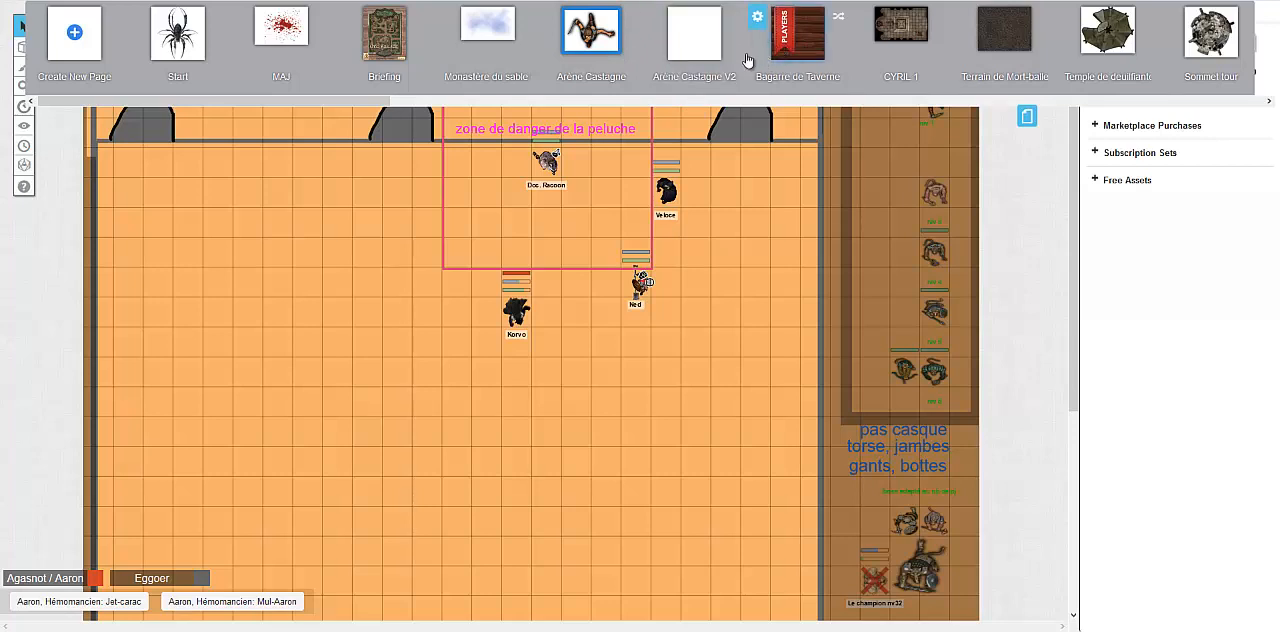
# Try moving the Players ribbon to the Arène Castagne V2 page, and open that page for editing
pyautogui.moveTo(786, 32); pyautogui.dragTo(684, 34)
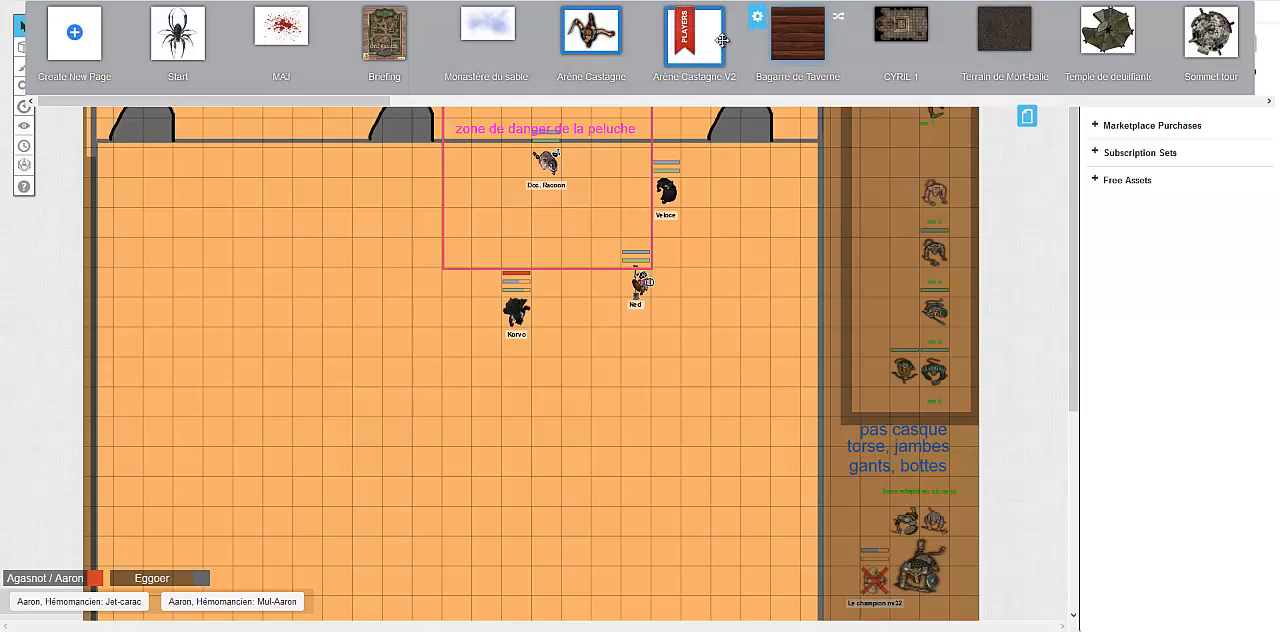
pyautogui.click(690, 56)
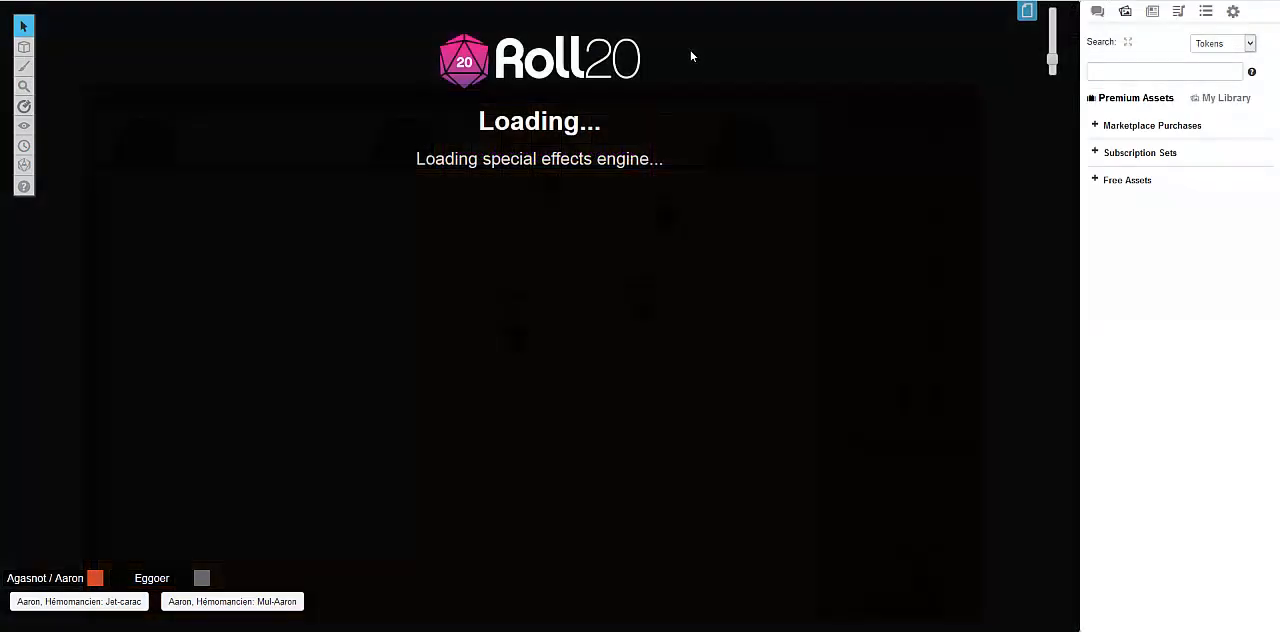
pyautogui.scroll(-4, 584, 292)
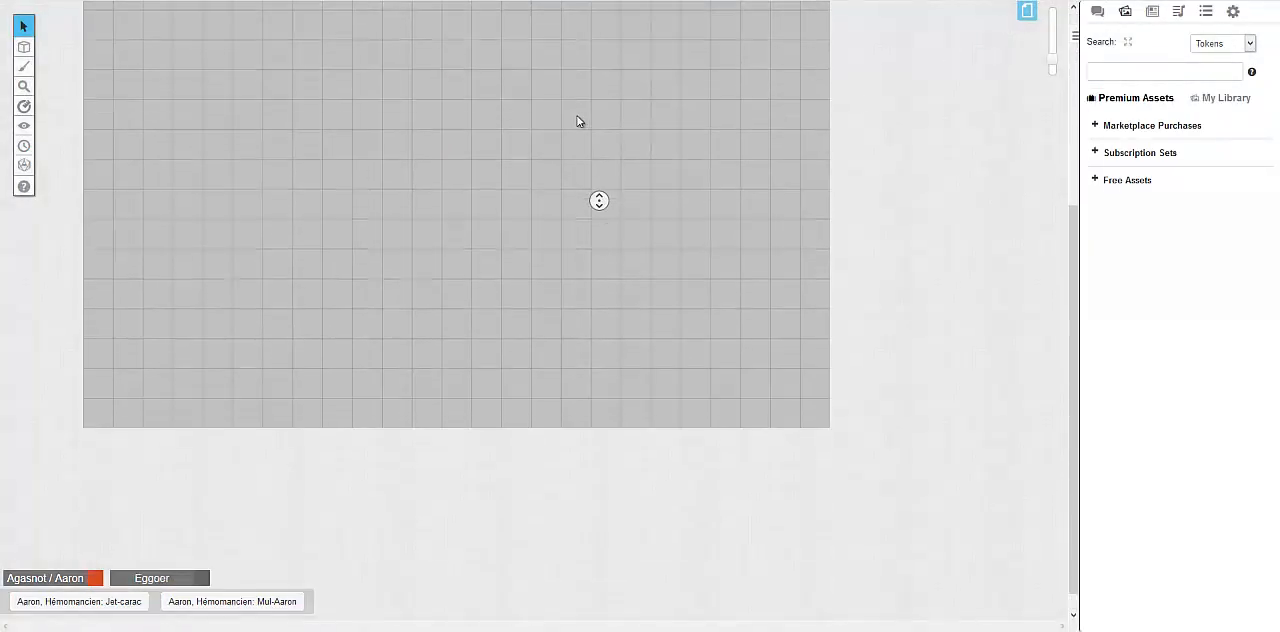
pyautogui.scroll(4, 577, 118)
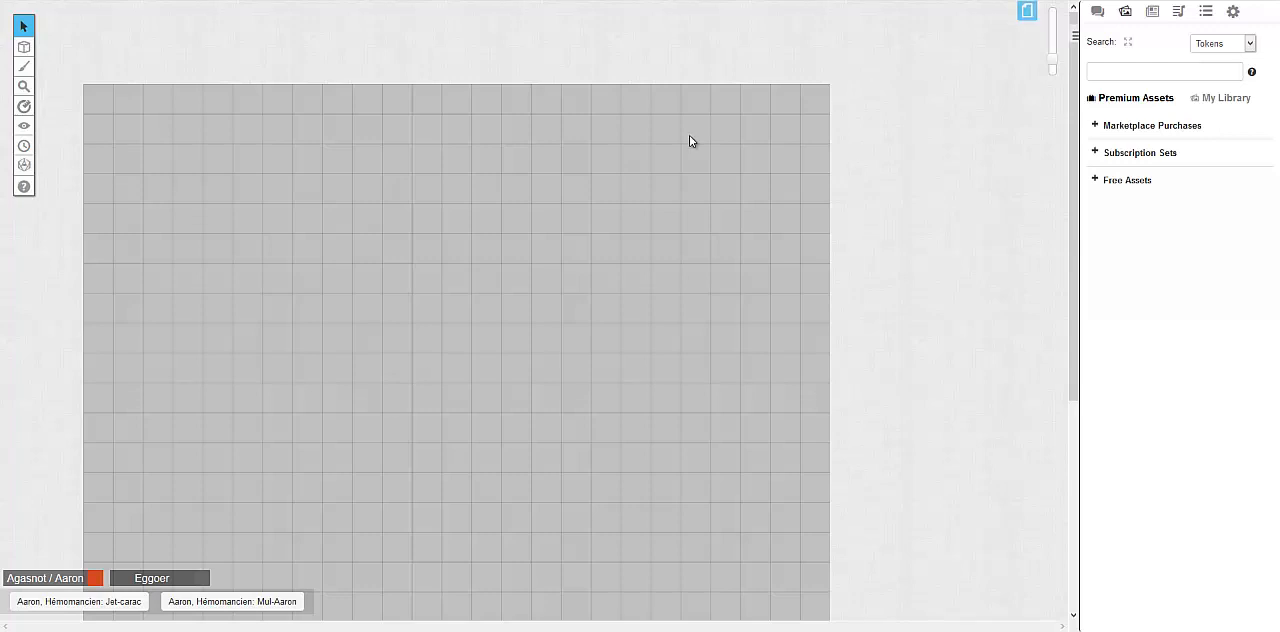
pyautogui.scroll(-1, 626, 272)
pyautogui.moveTo(1049, 68); pyautogui.dragTo(1047, 55)
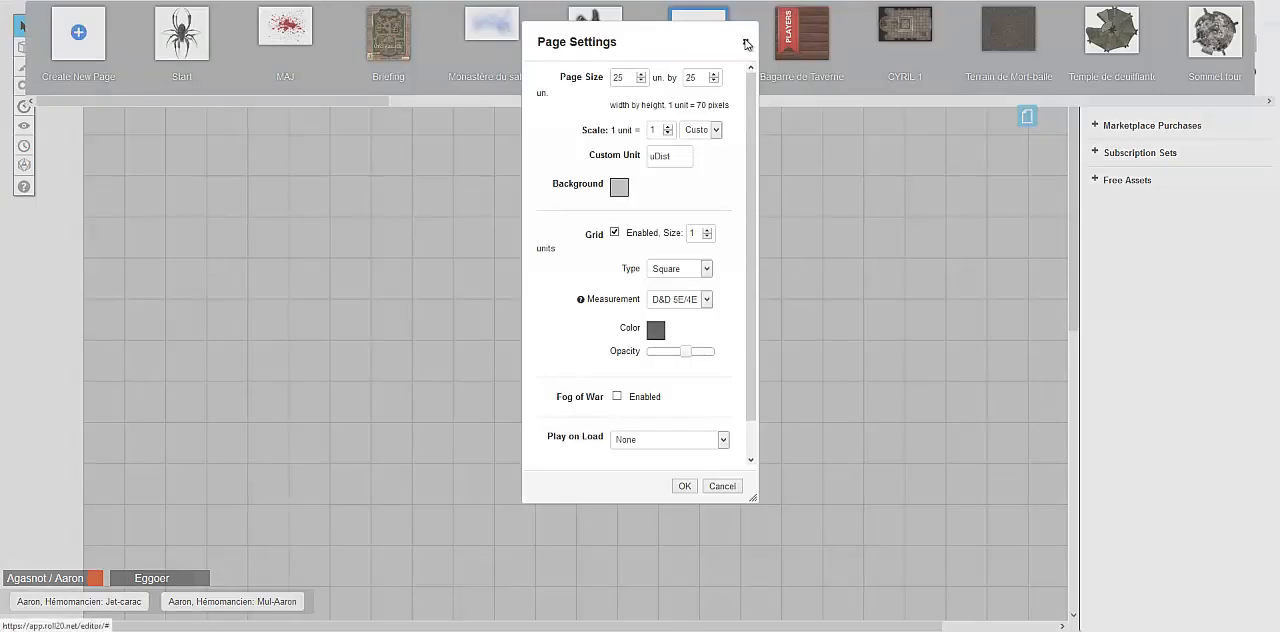
# Set the Arène Castagne V2 page width to 26 units and ping the last column of the map
pyautogui.click(748, 43)
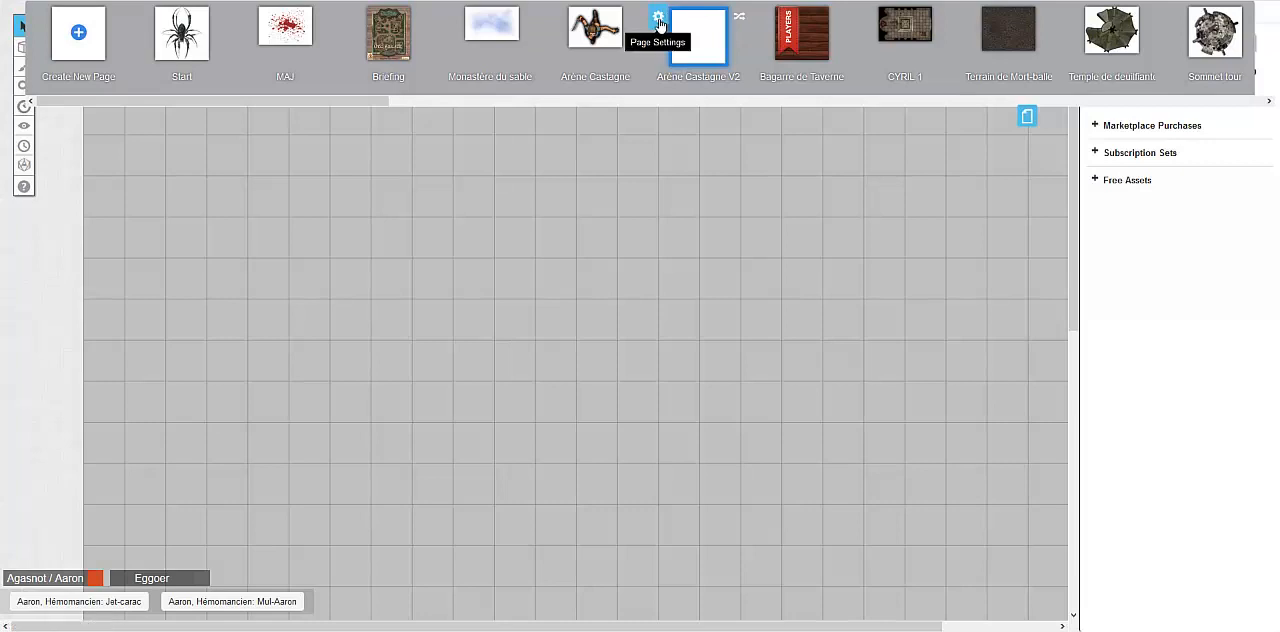
pyautogui.click(658, 20)
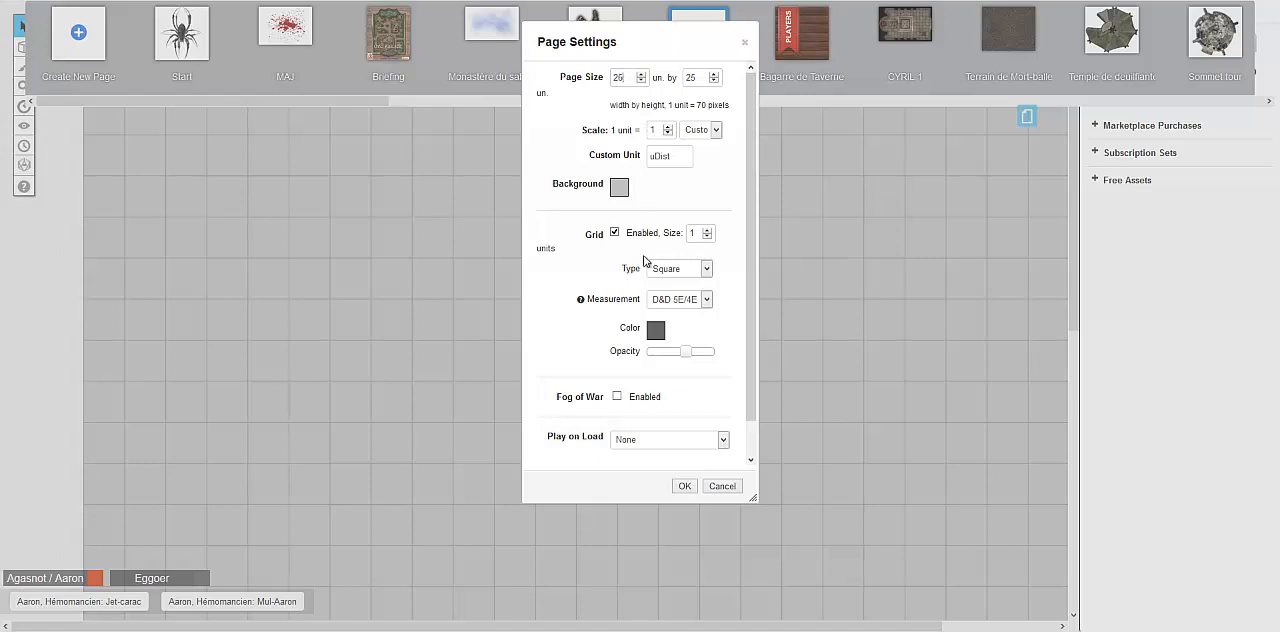
pyautogui.click(684, 488)
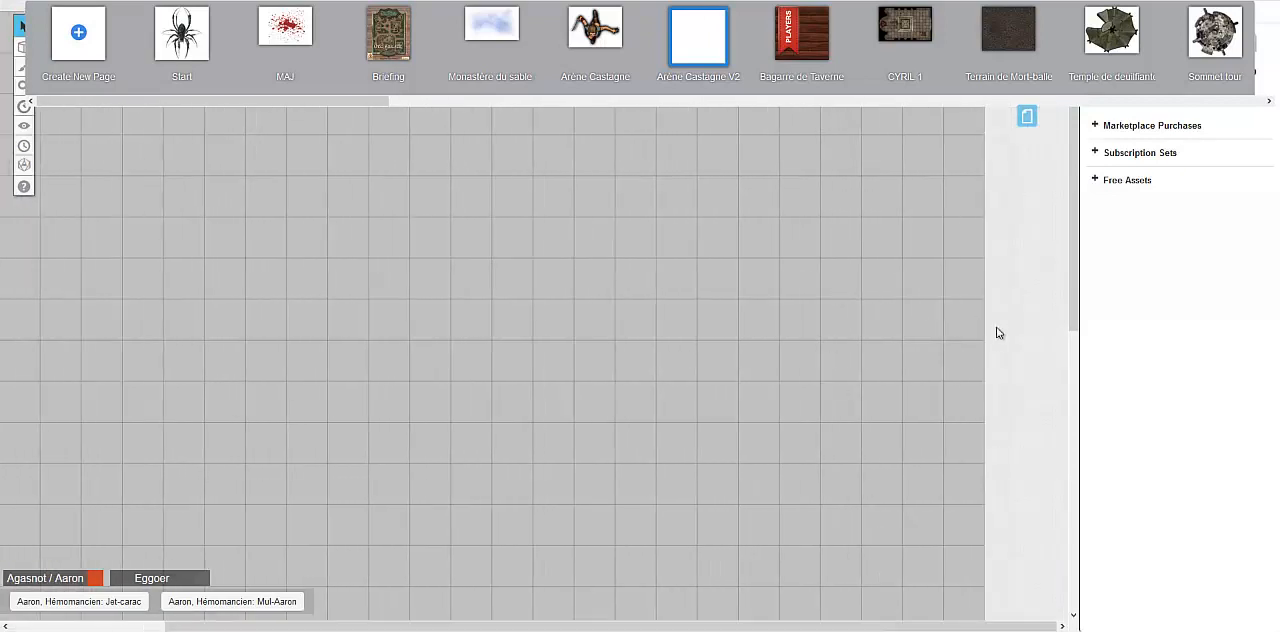
pyautogui.click(965, 342)
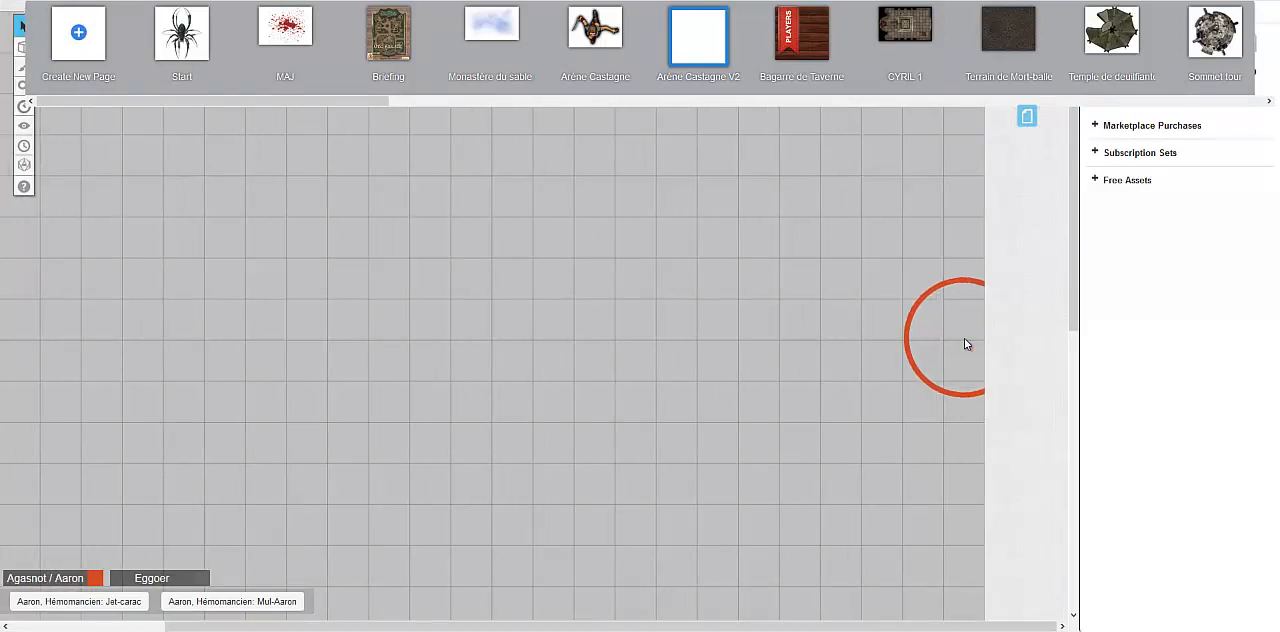
pyautogui.click(965, 343)
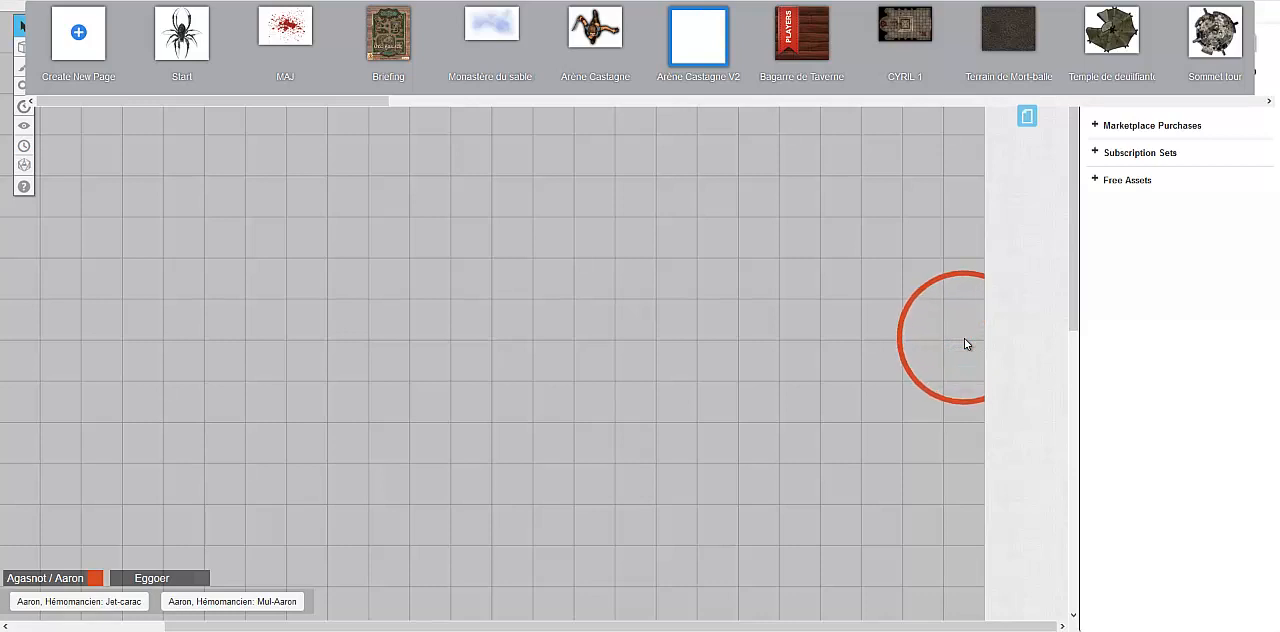
pyautogui.click(964, 343)
# Set the page height to 30 units and check the length of the map
pyautogui.moveTo(689, 34)
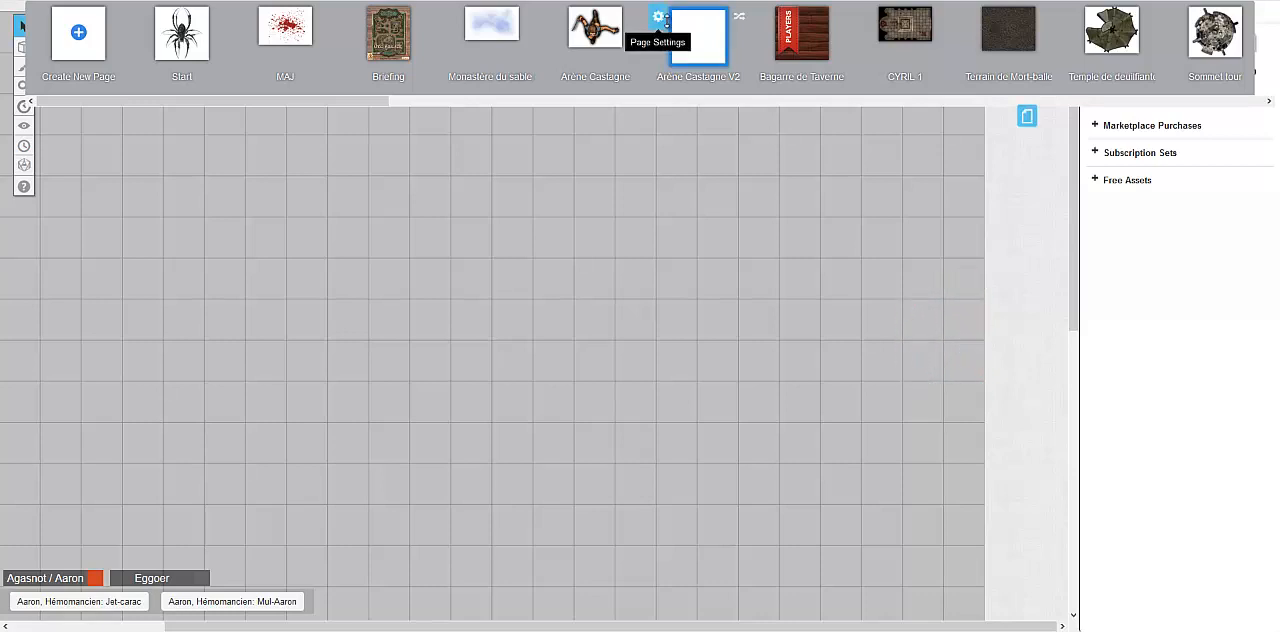
pyautogui.click(661, 18)
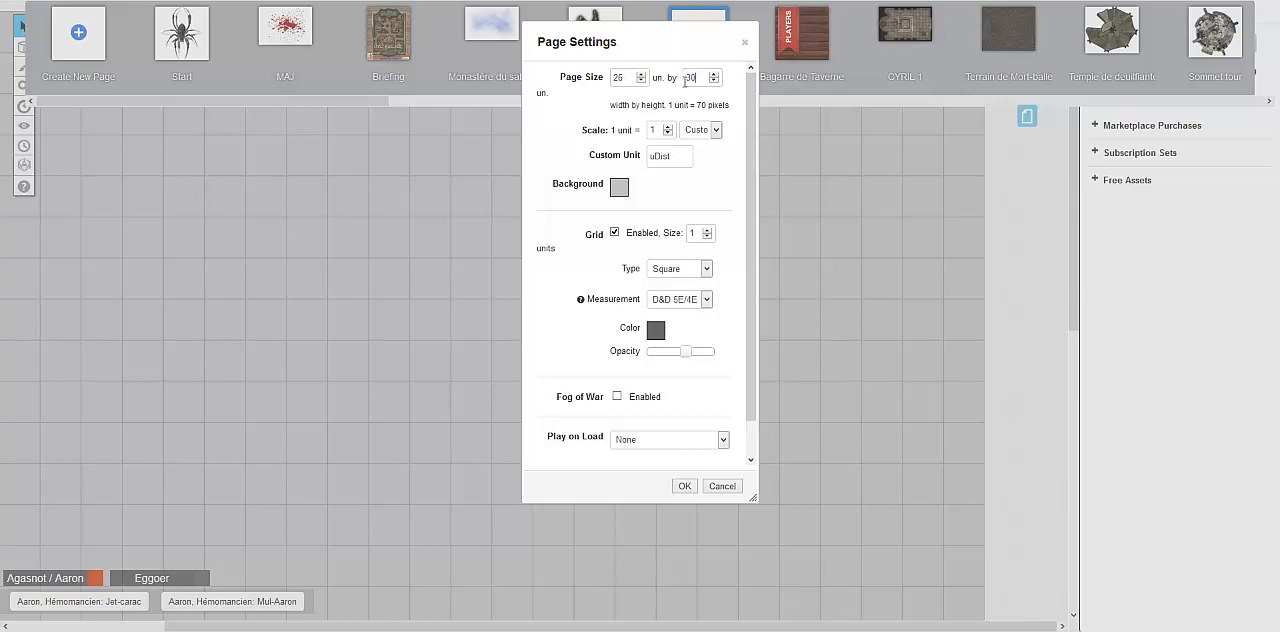
pyautogui.click(685, 486)
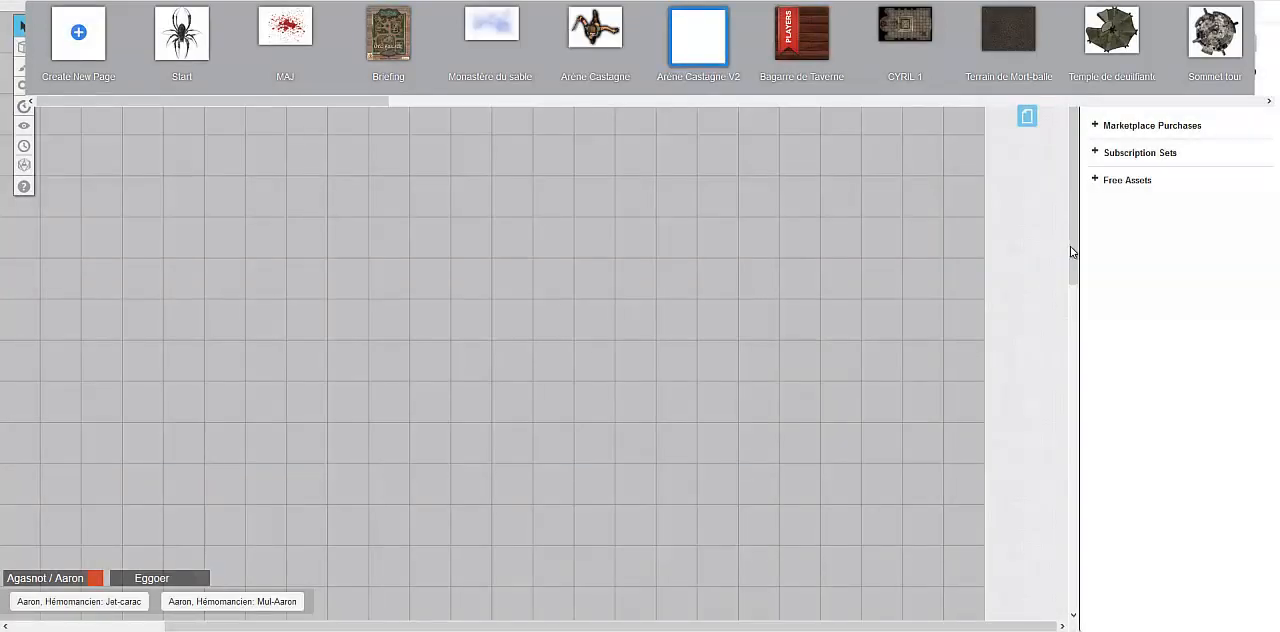
pyautogui.moveTo(1071, 252); pyautogui.dragTo(1080, 226)
# Set the page size back to 25 by 25 units and review the available scale units
pyautogui.click(672, 28)
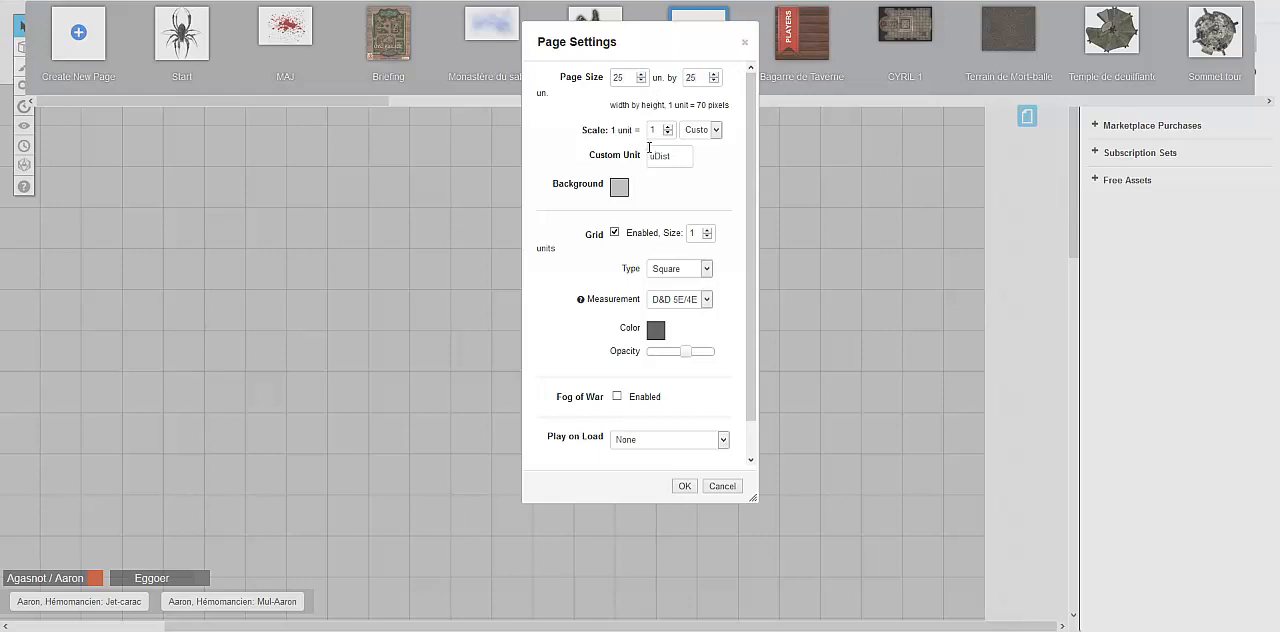
pyautogui.click(699, 131)
pyautogui.click(632, 136)
pyautogui.click(712, 130)
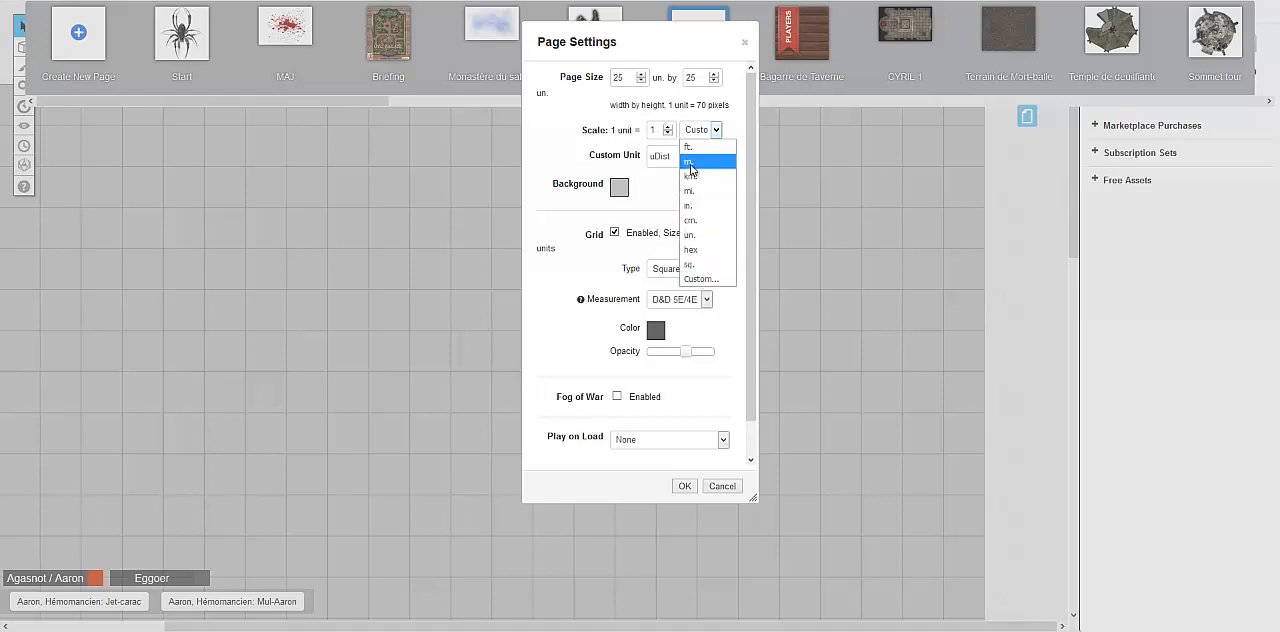
pyautogui.click(662, 130)
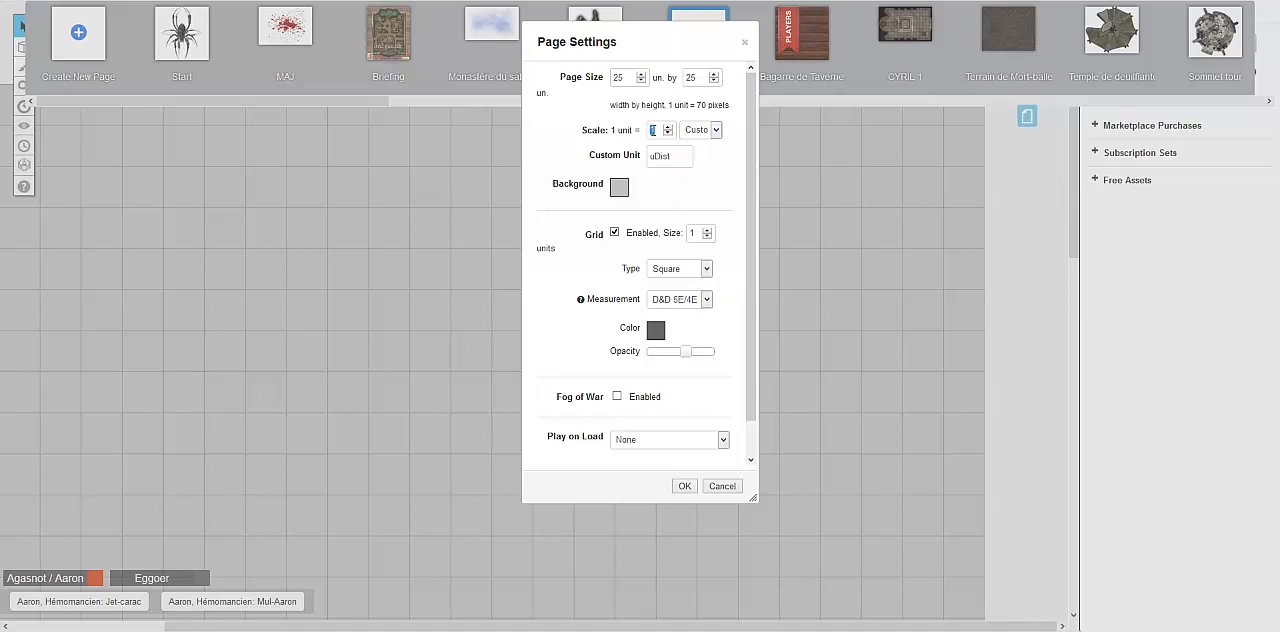
# Set the page background colour to light orange and apply the settings
pyautogui.click(619, 190)
pyautogui.click(654, 191)
pyautogui.click(619, 188)
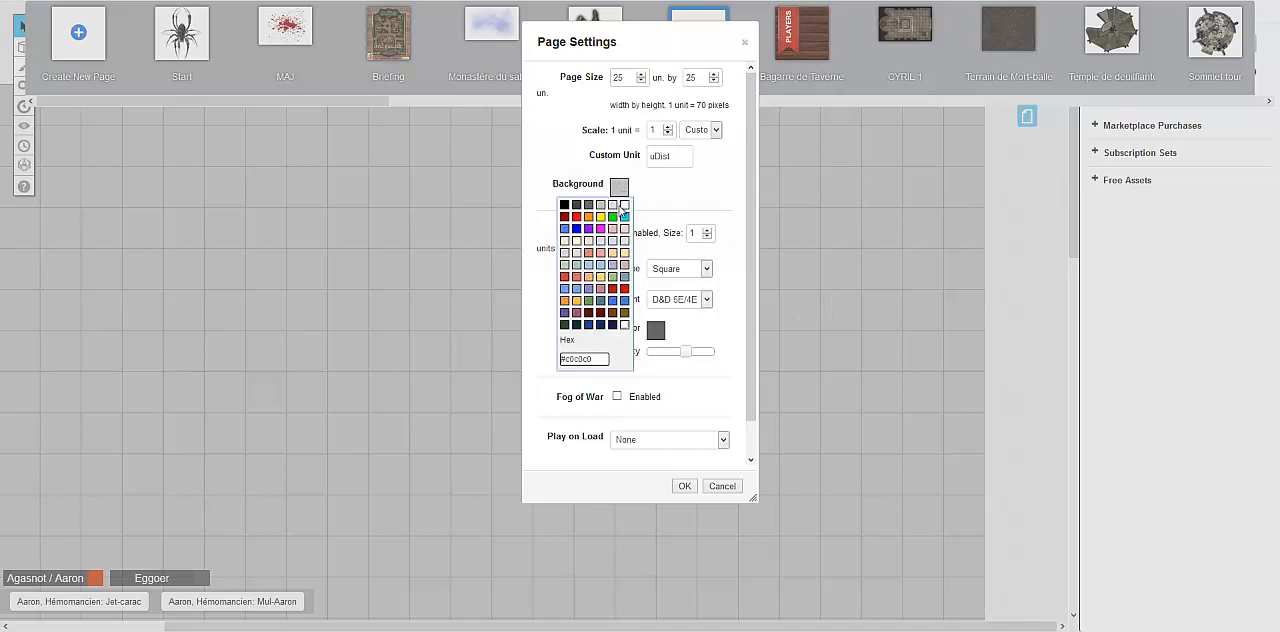
pyautogui.click(589, 277)
pyautogui.click(684, 486)
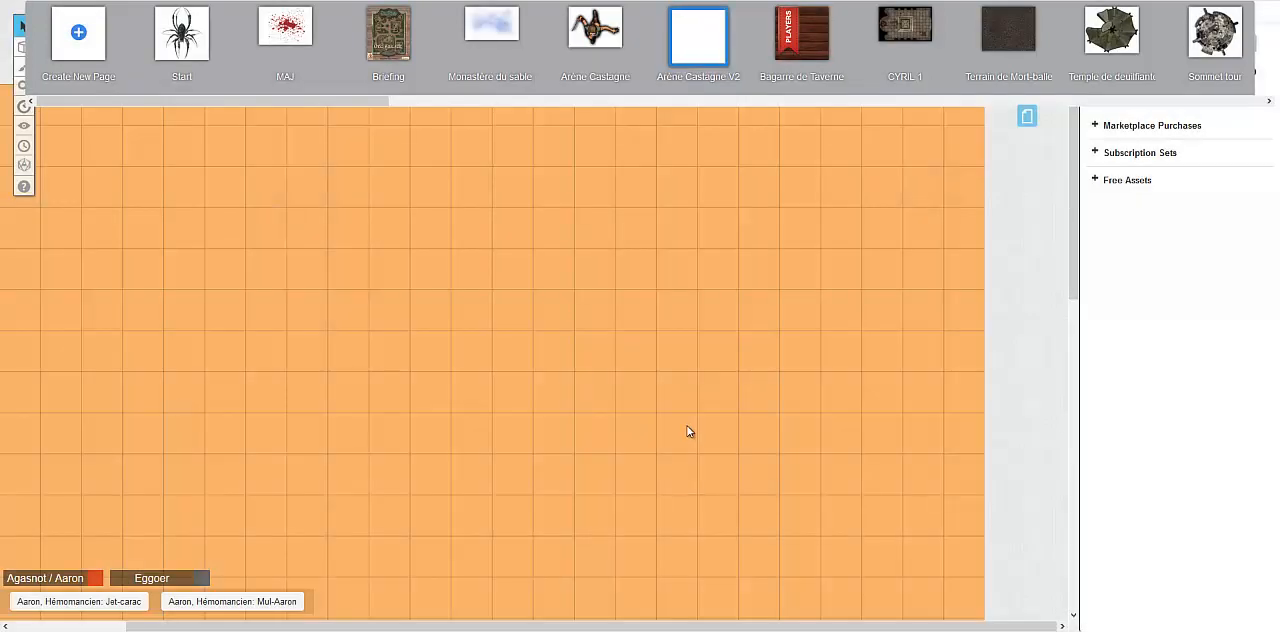
# Disable the grid on the Arène Castagne V2 page and apply the change
pyautogui.click(656, 16)
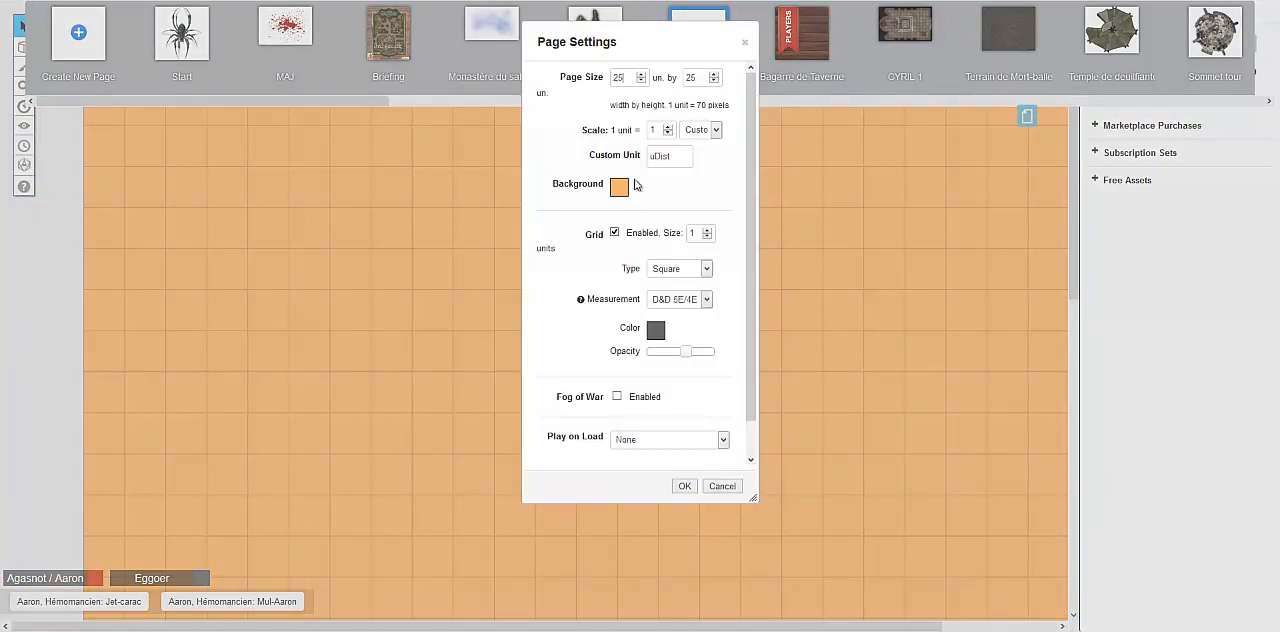
pyautogui.click(615, 234)
pyautogui.click(615, 234)
pyautogui.click(685, 486)
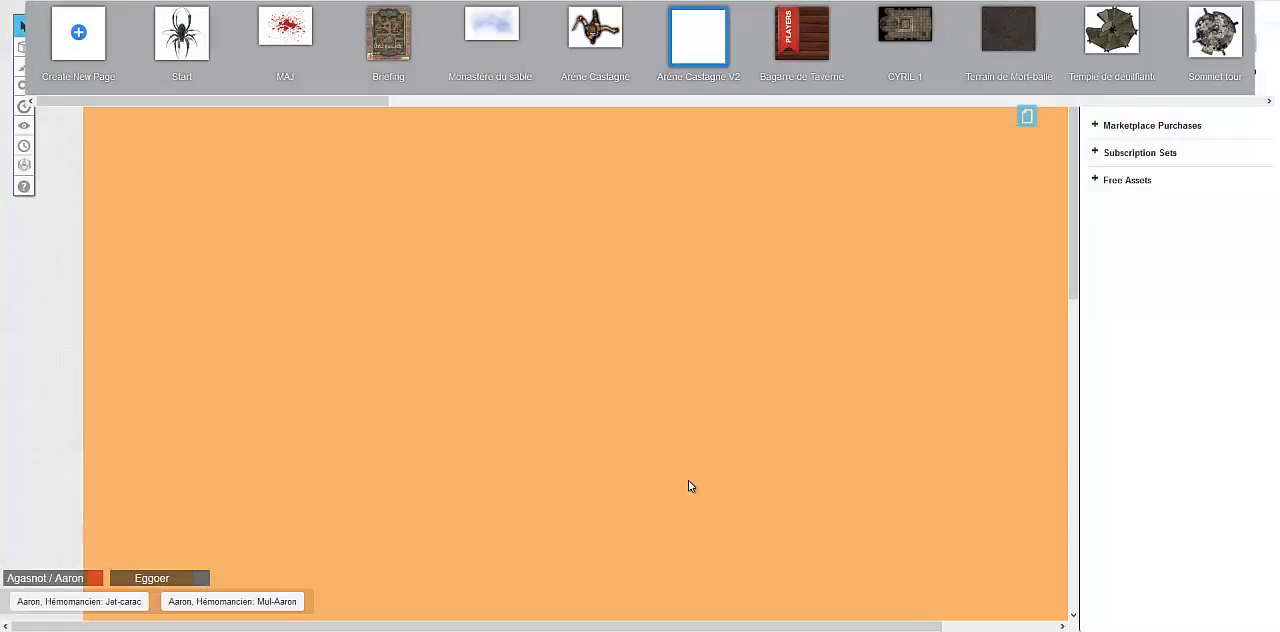
# Enable the square grid again with a size of 2 units and apply the change
pyautogui.click(655, 17)
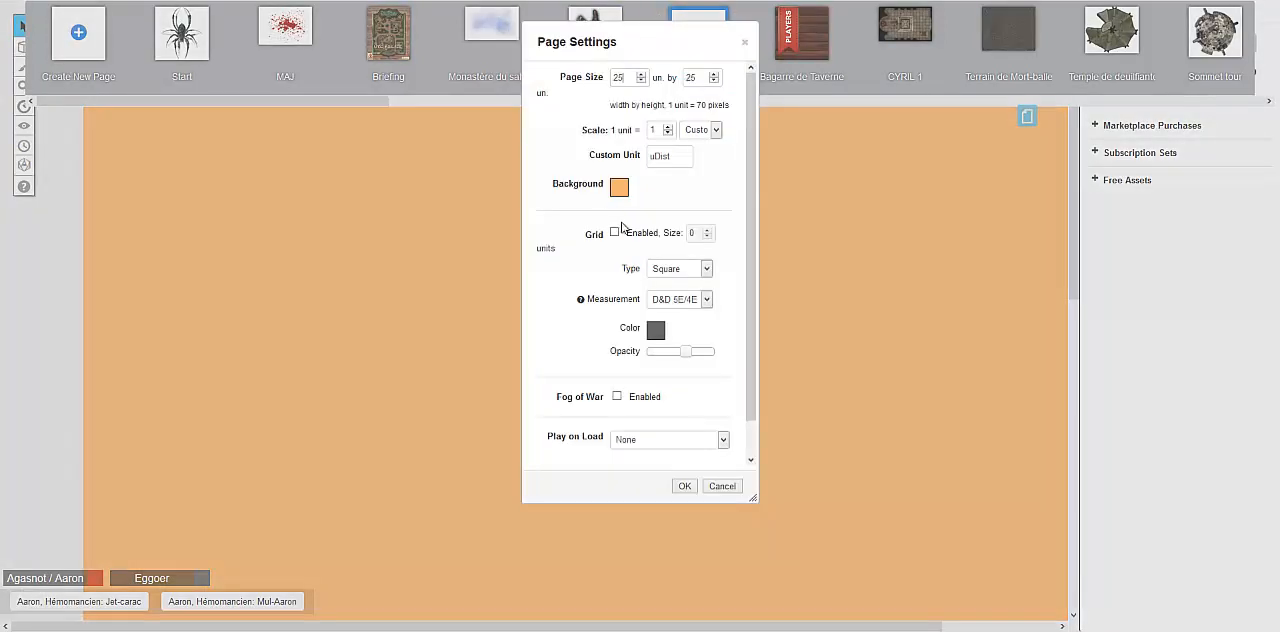
pyautogui.click(615, 234)
pyautogui.click(706, 268)
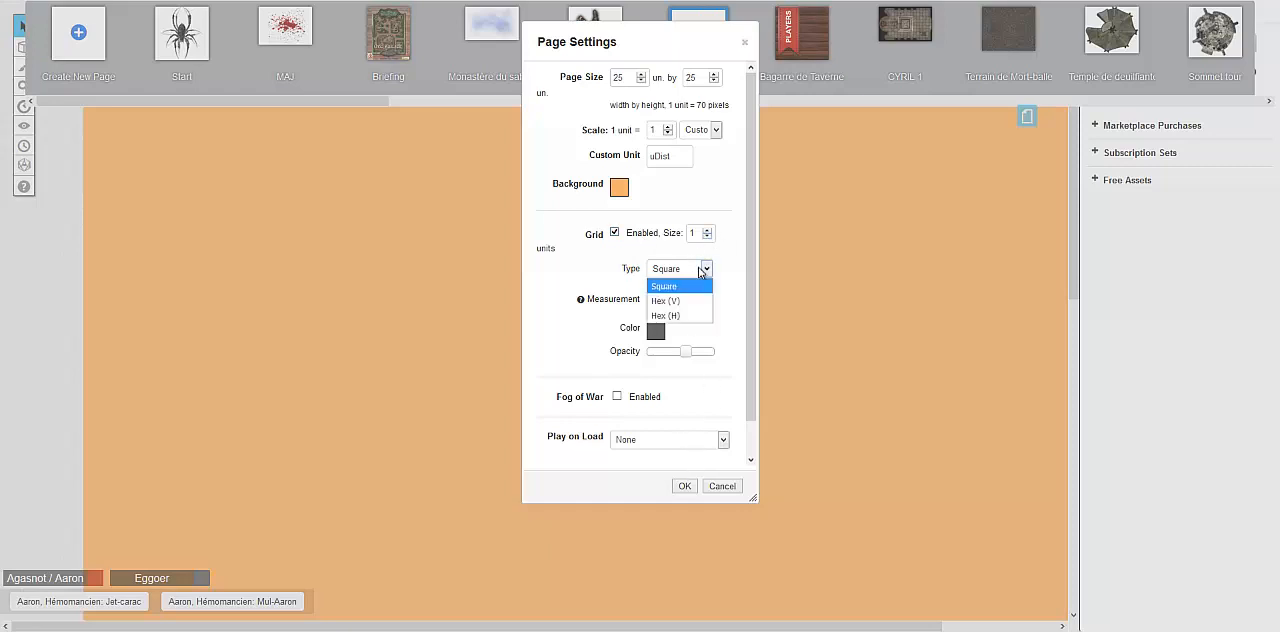
pyautogui.click(706, 268)
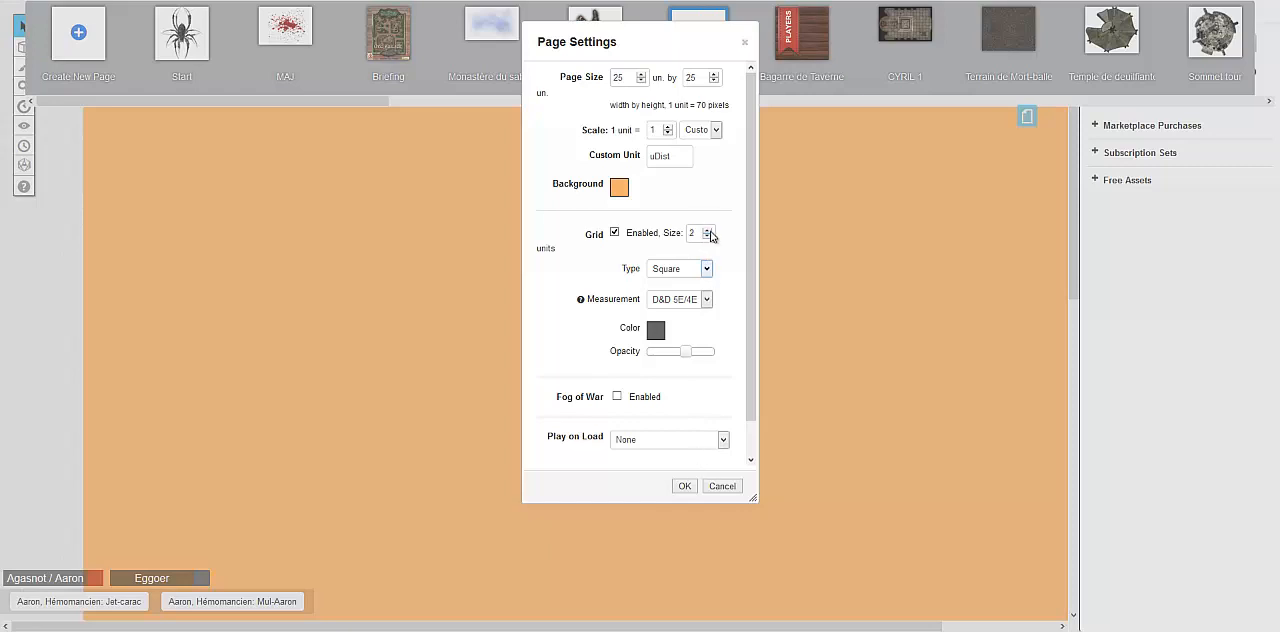
pyautogui.click(684, 486)
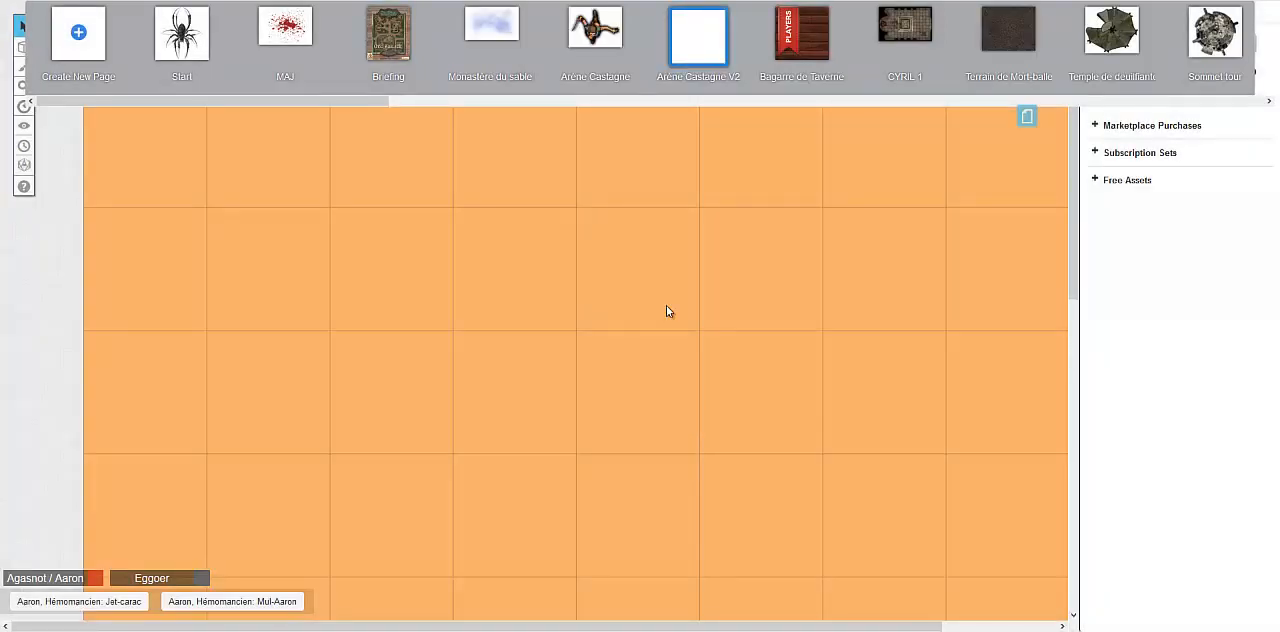
# Set the page grid size to 1 unit, trying the Hex (V) type before returning to Square
pyautogui.click(657, 17)
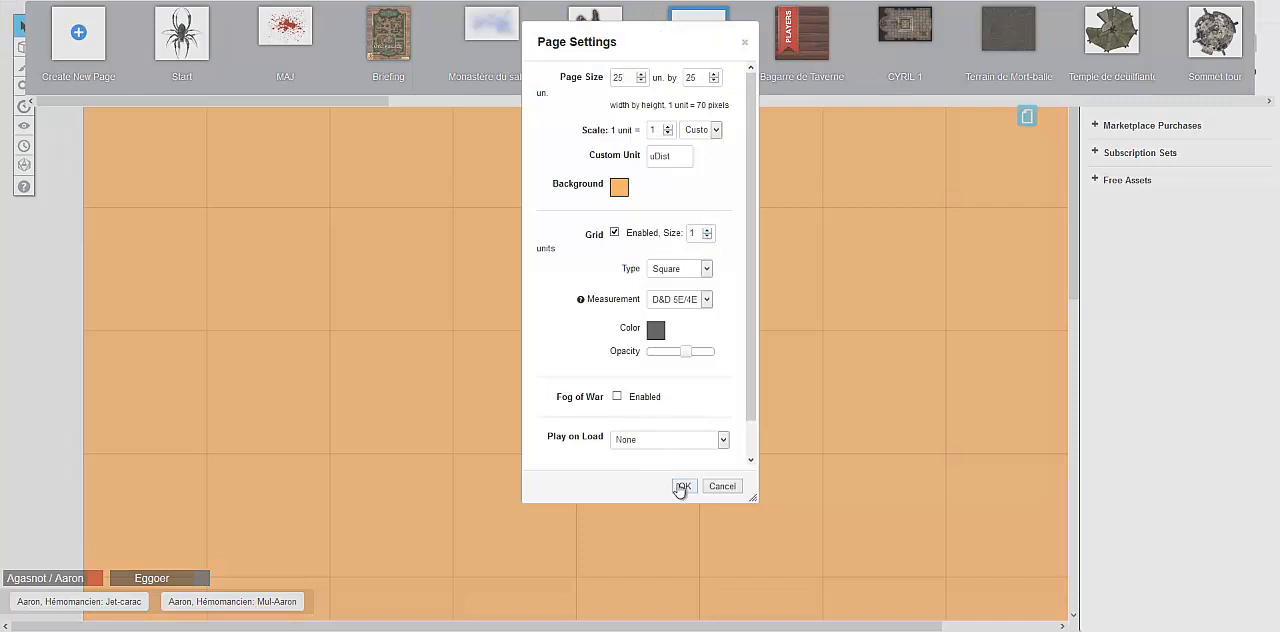
pyautogui.click(674, 275)
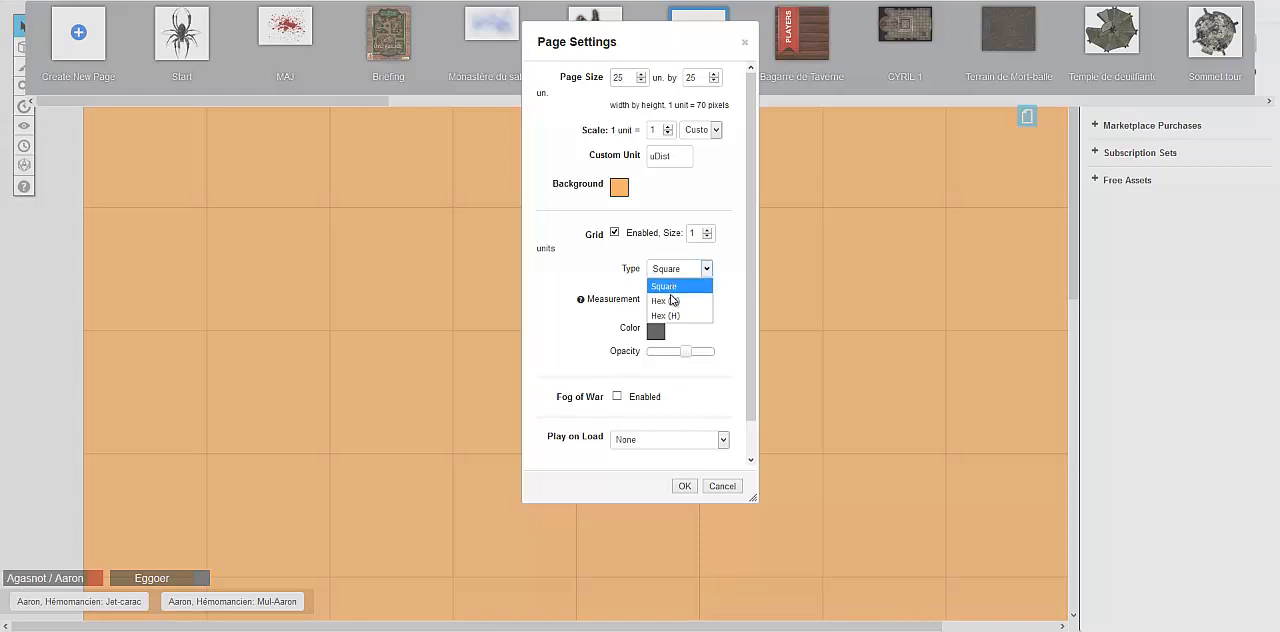
pyautogui.click(672, 300)
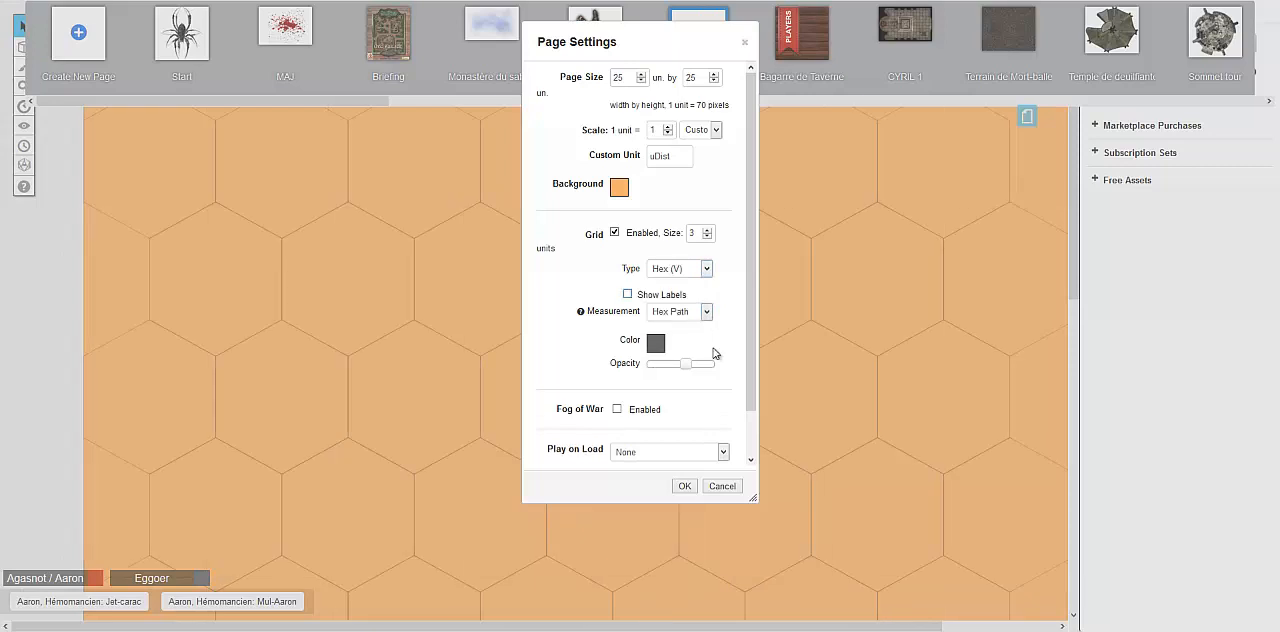
pyautogui.click(700, 269)
pyautogui.click(675, 284)
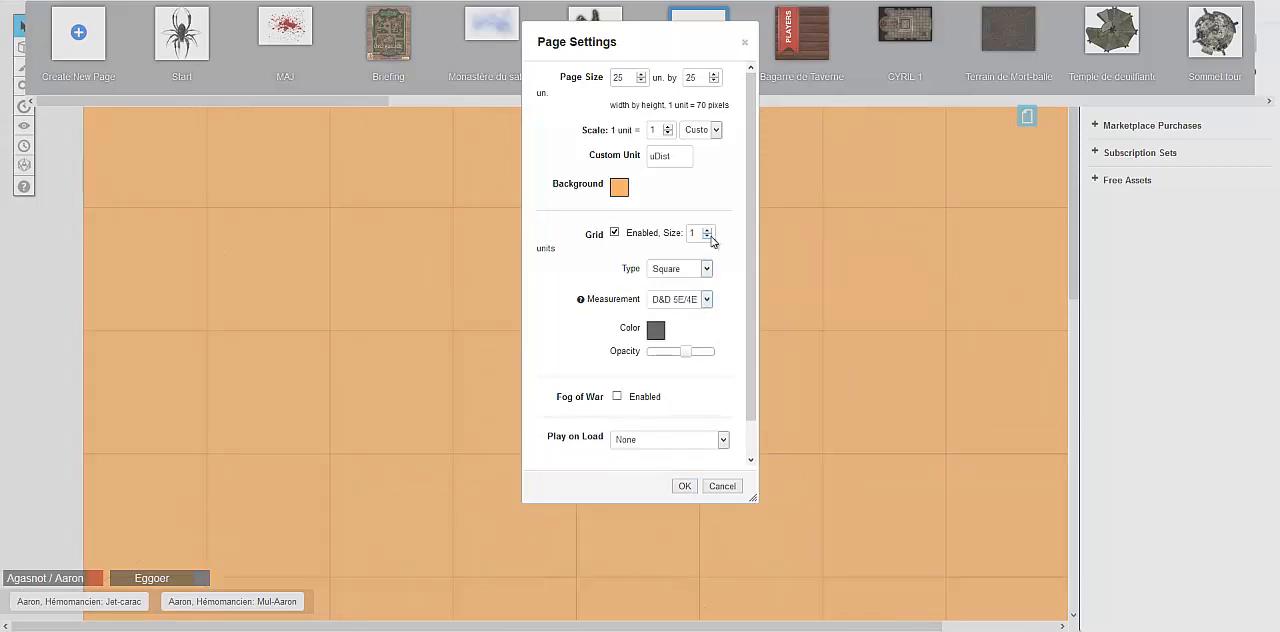
# Keep the grid measurement as D&D 5E/4E Compatible, set the grid colour to purple and apply the settings
pyautogui.click(701, 302)
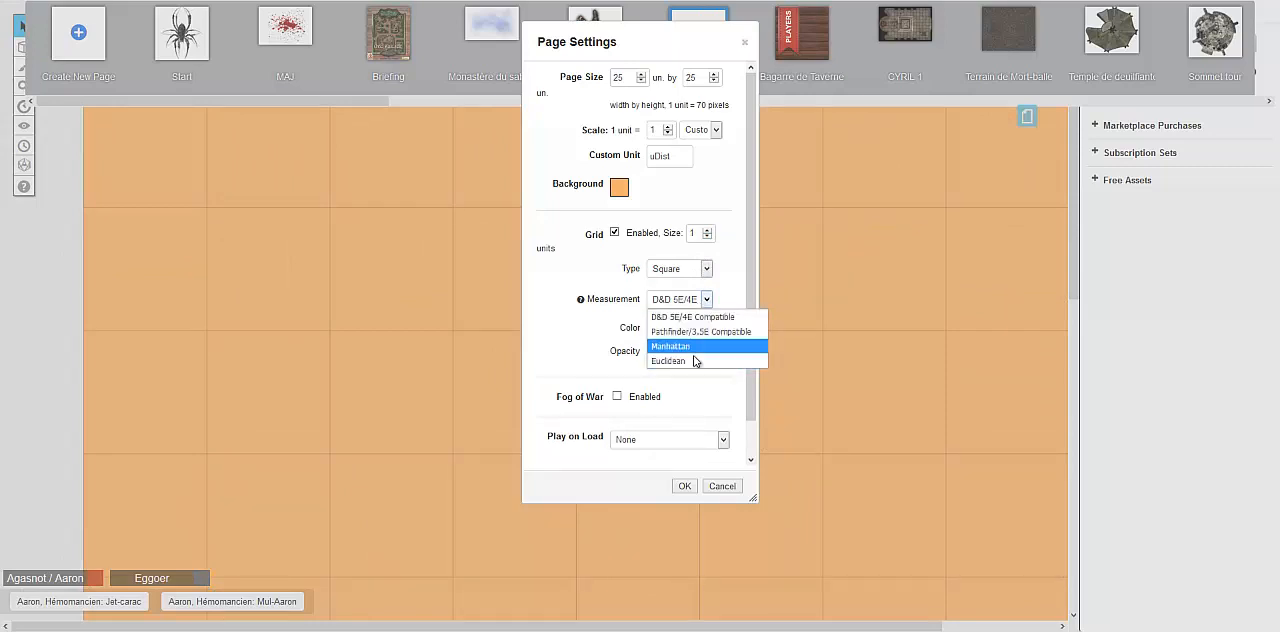
pyautogui.click(718, 318)
pyautogui.click(655, 329)
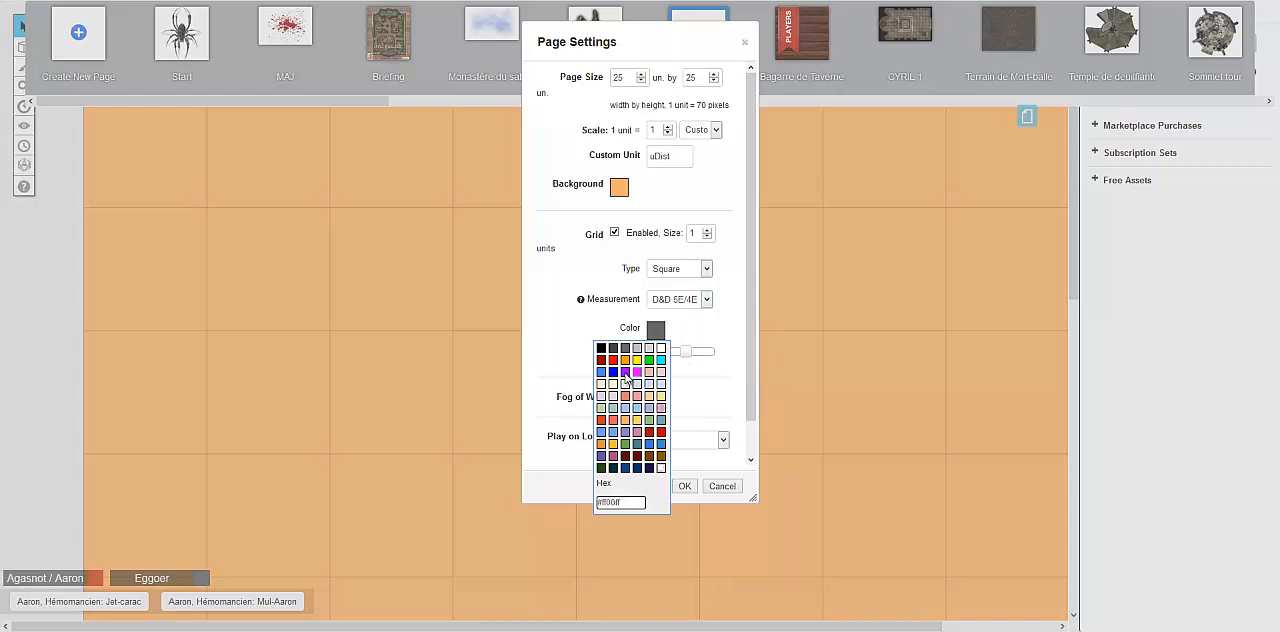
pyautogui.click(625, 372)
pyautogui.click(683, 487)
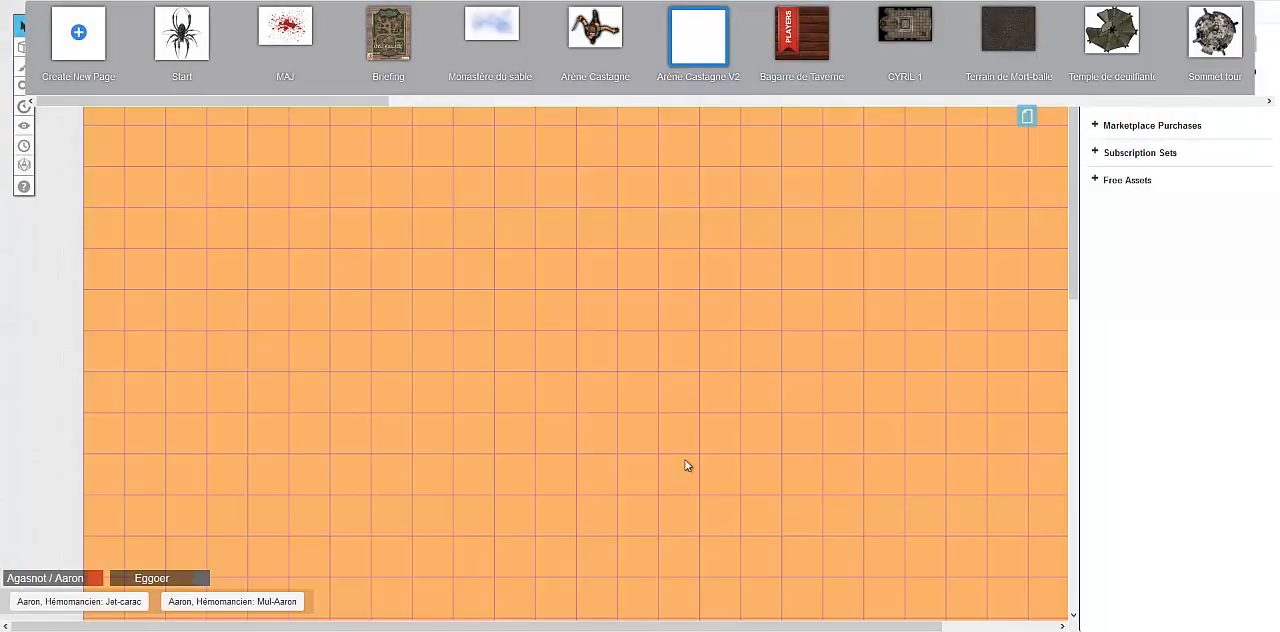
# Lower the grid opacity to about a third in the page settings and review the Fog of War and Play on Load options
pyautogui.click(1027, 116)
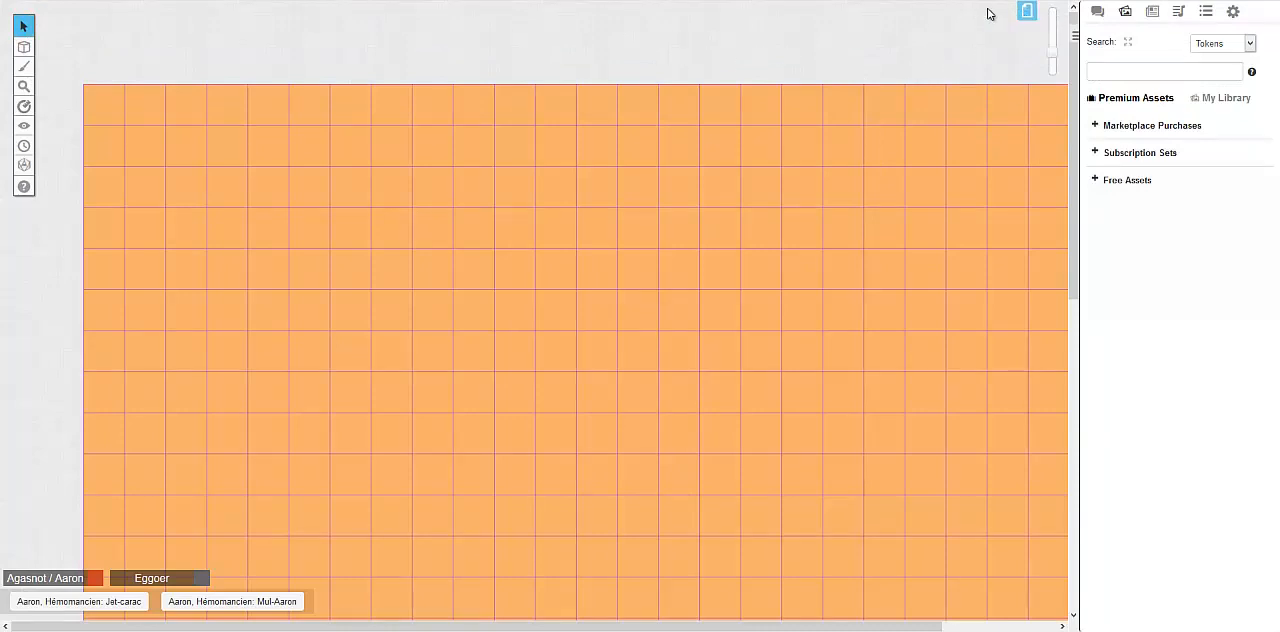
pyautogui.click(1026, 13)
pyautogui.click(660, 22)
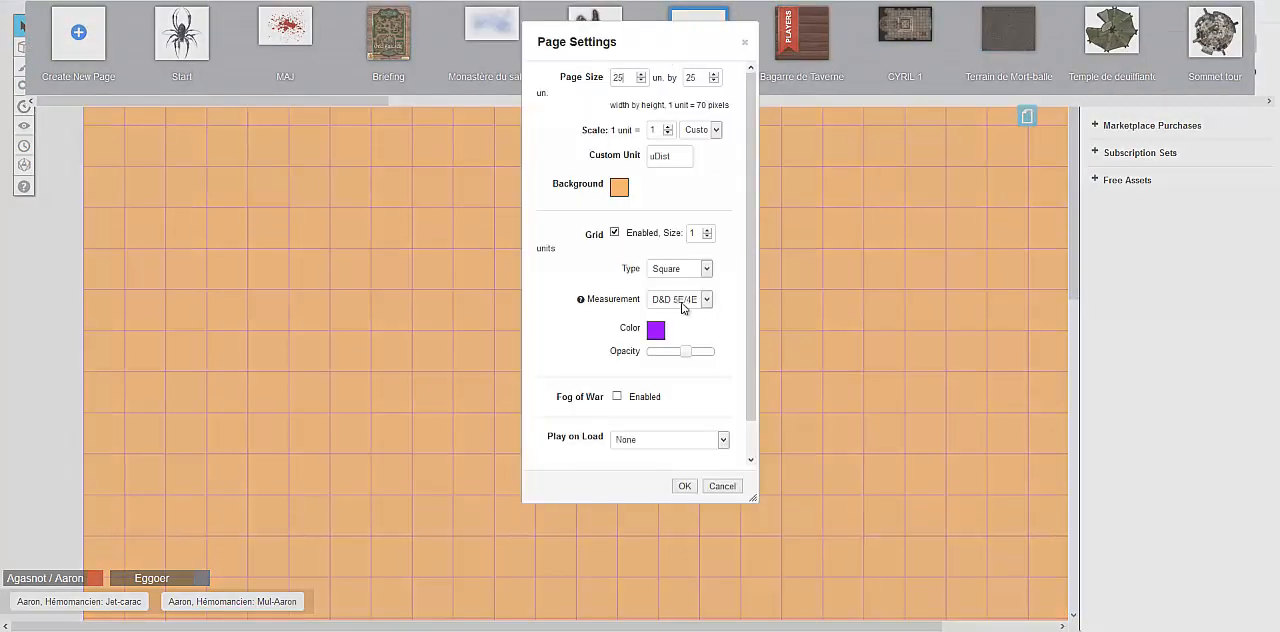
pyautogui.moveTo(689, 357); pyautogui.dragTo(668, 366)
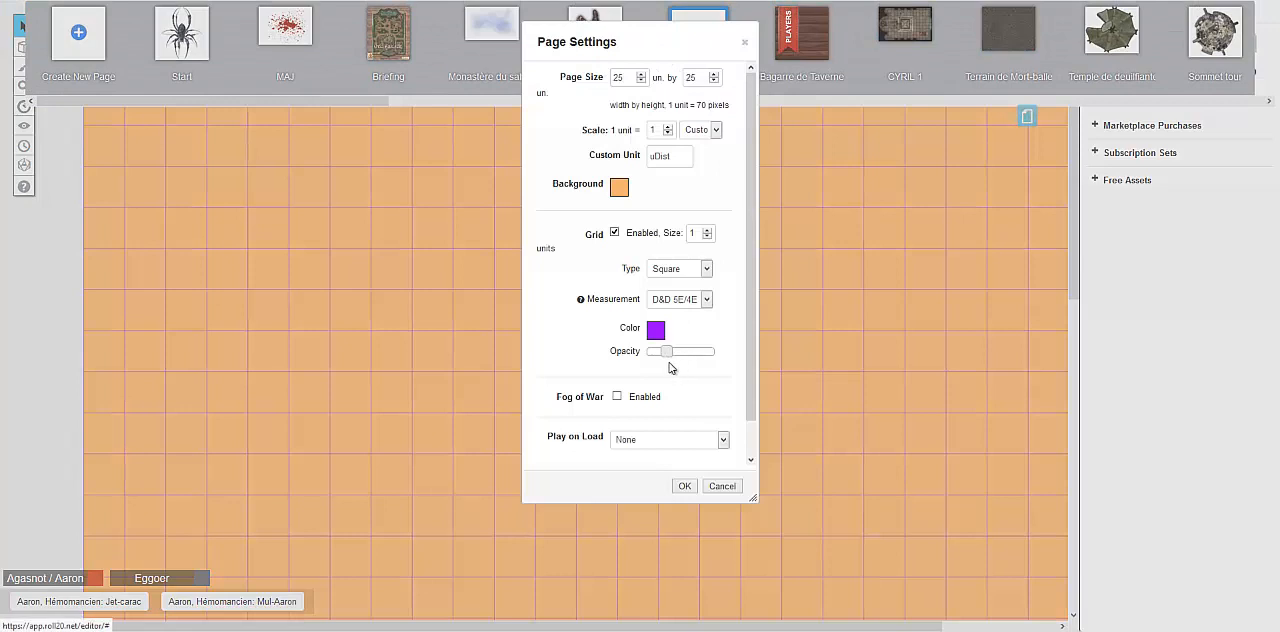
pyautogui.scroll(-2, 649, 376)
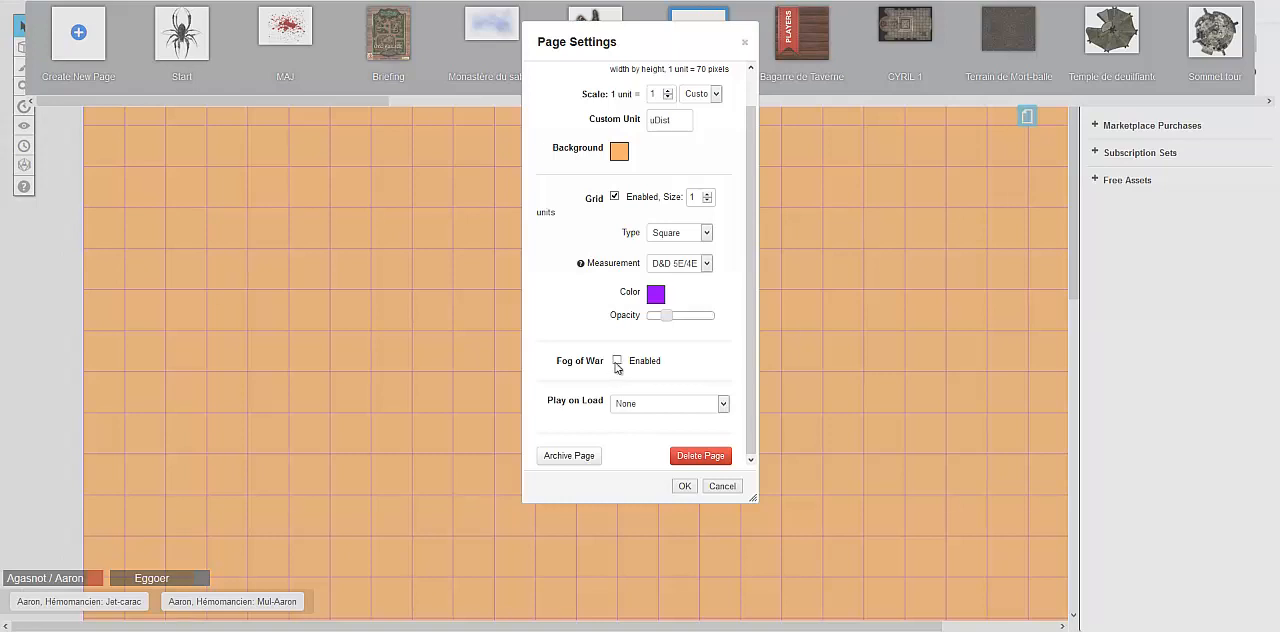
pyautogui.click(640, 404)
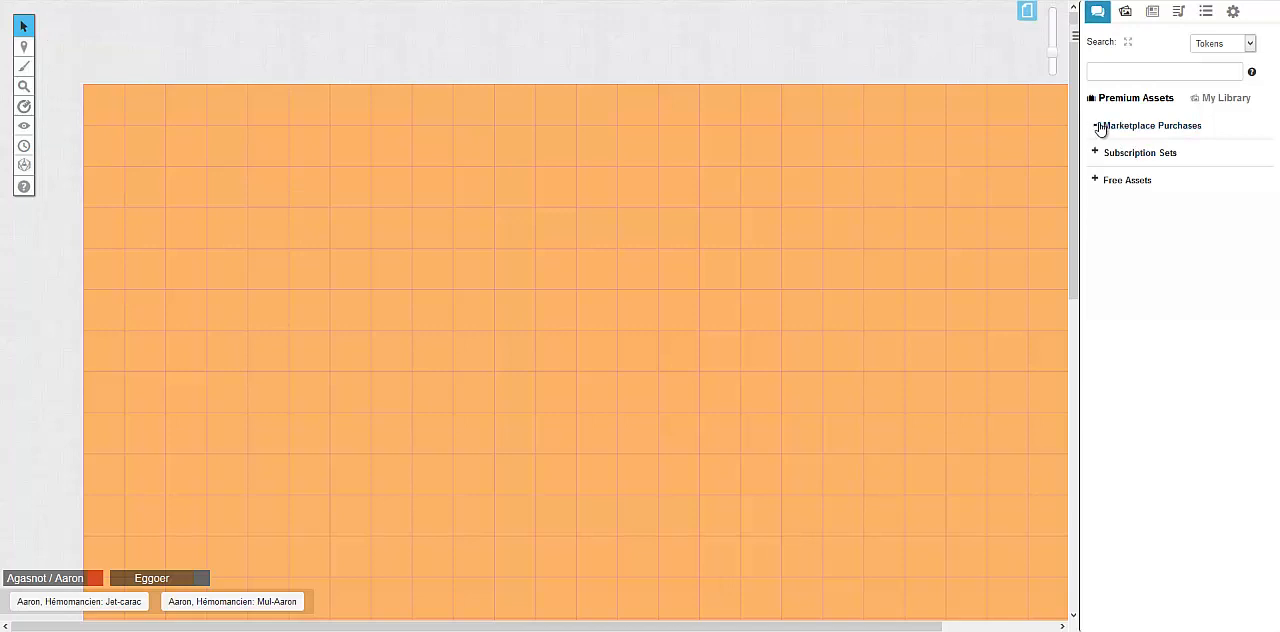
# Place two large figures from the free 0 - Freebies set, including FP2_03, side by side on the Map & Background layer
pyautogui.click(1100, 182)
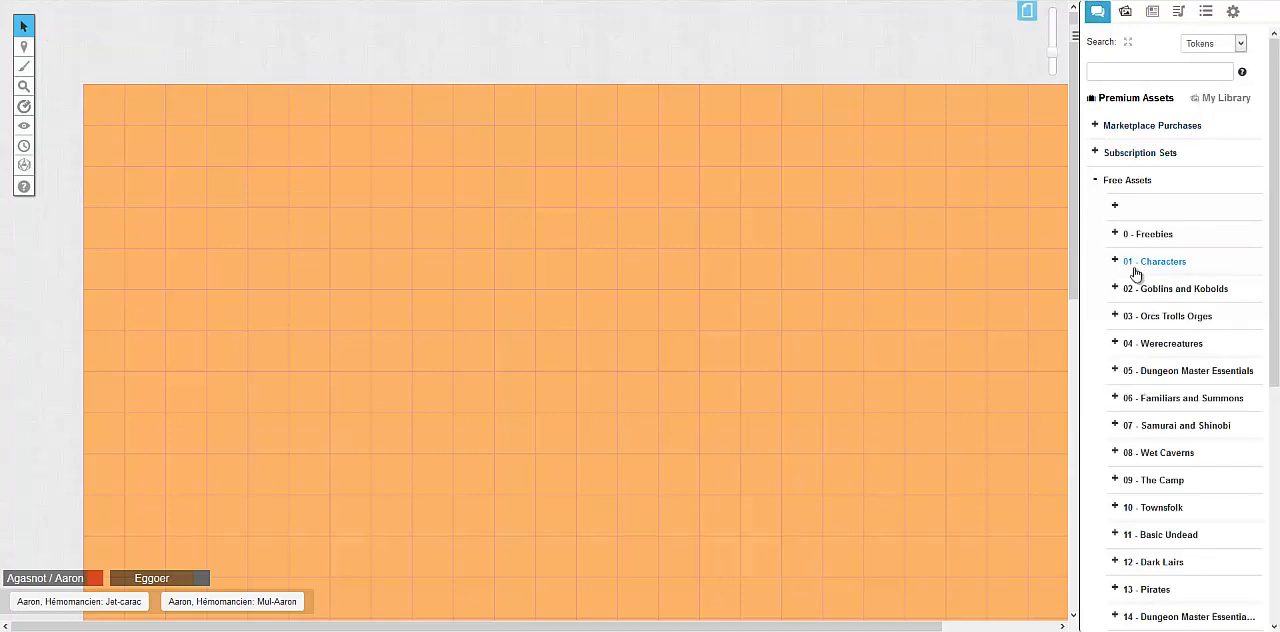
pyautogui.click(1114, 234)
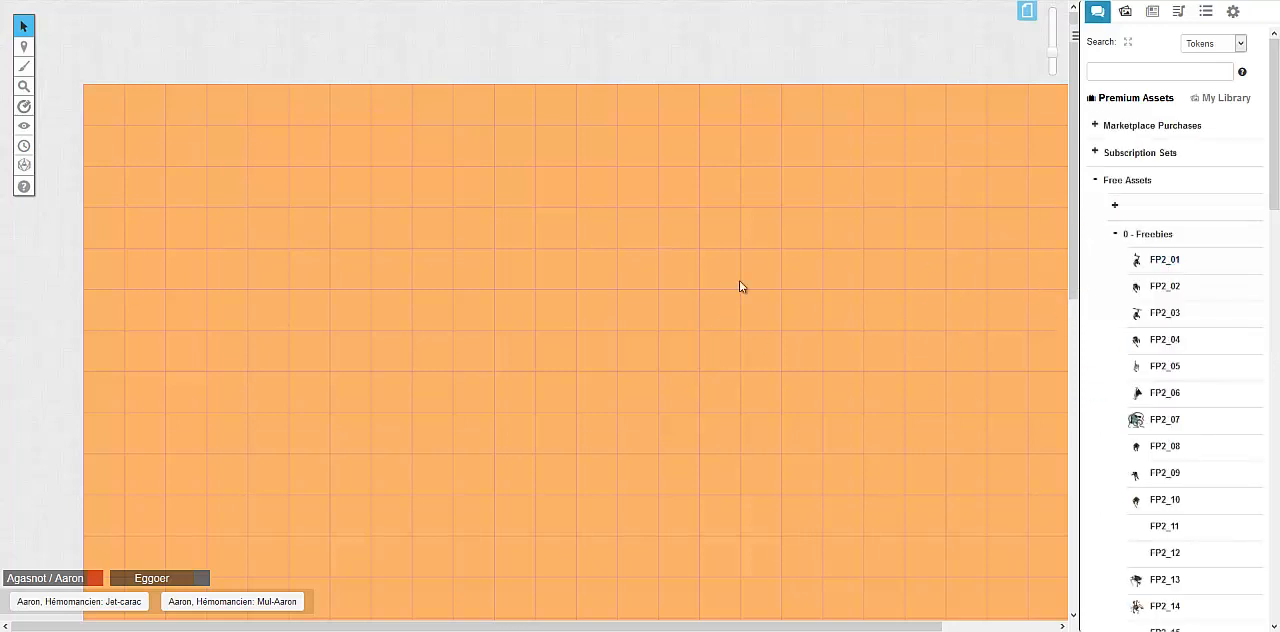
pyautogui.moveTo(1148, 319); pyautogui.dragTo(808, 364)
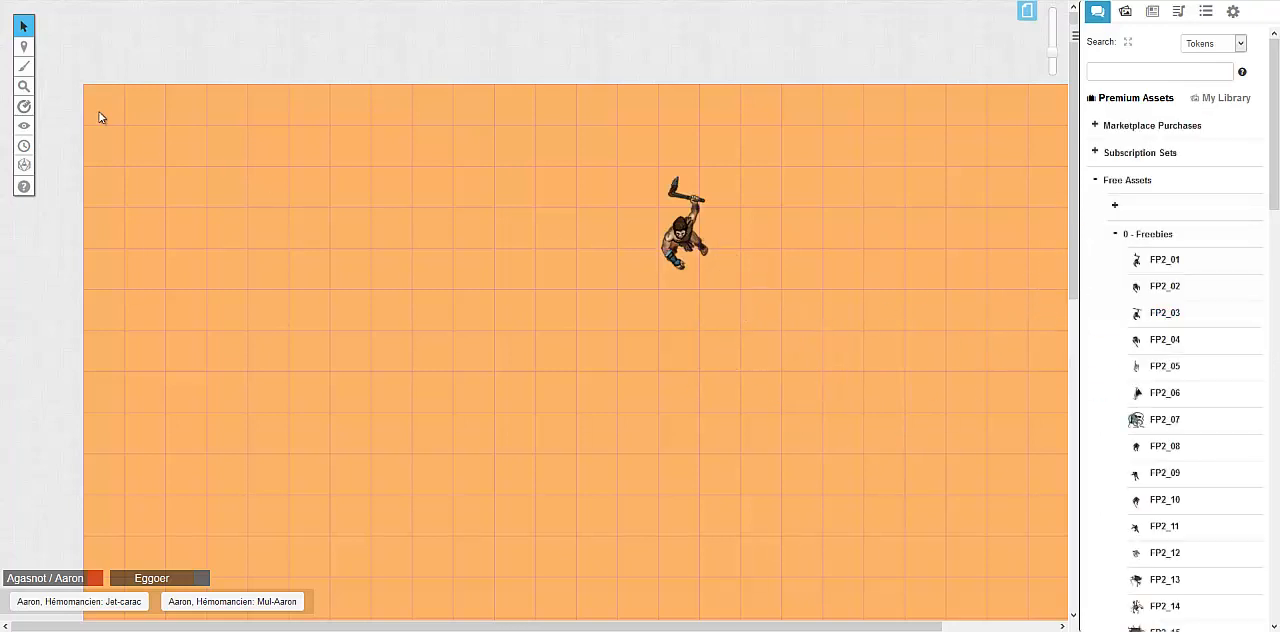
pyautogui.moveTo(682, 207); pyautogui.dragTo(543, 206)
# Switch to the Objects & Tokens layer and try to select the spear-wielding figure
pyautogui.moveTo(24, 62)
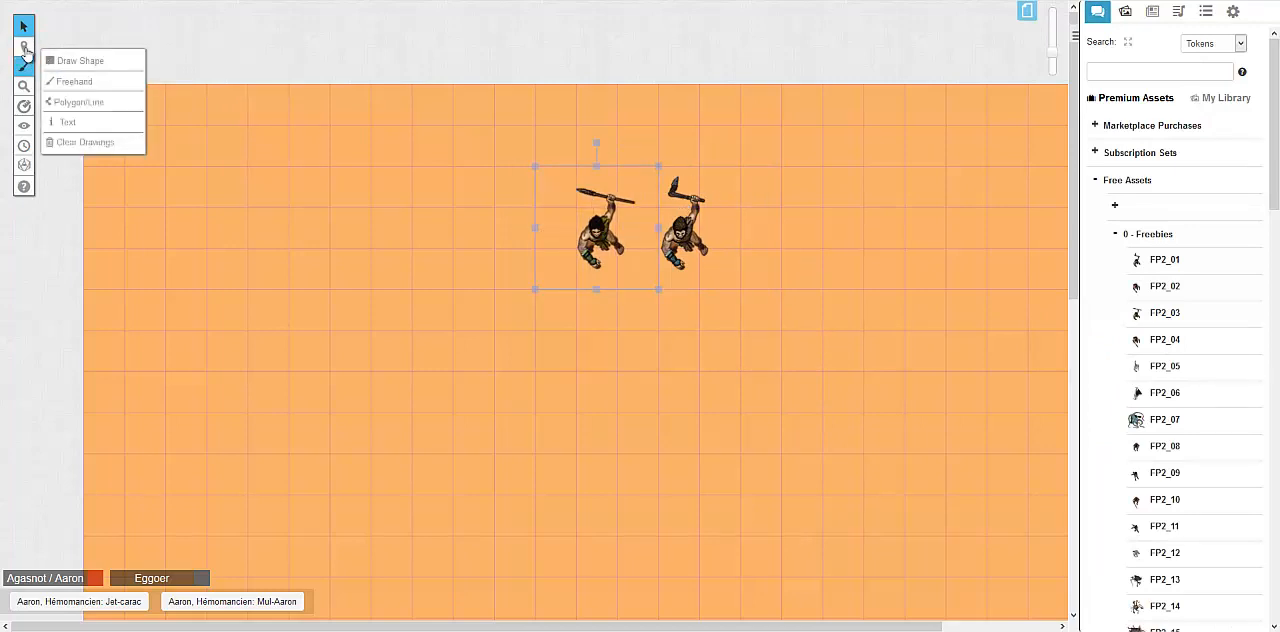
pyautogui.click(572, 190)
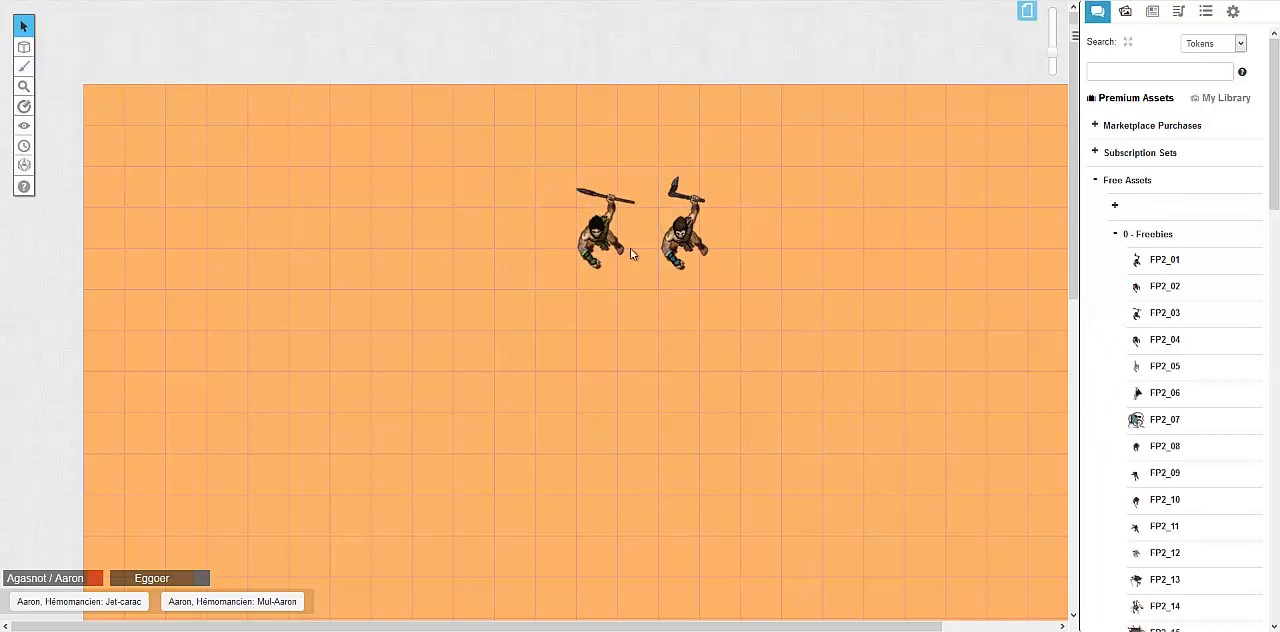
pyautogui.click(604, 236)
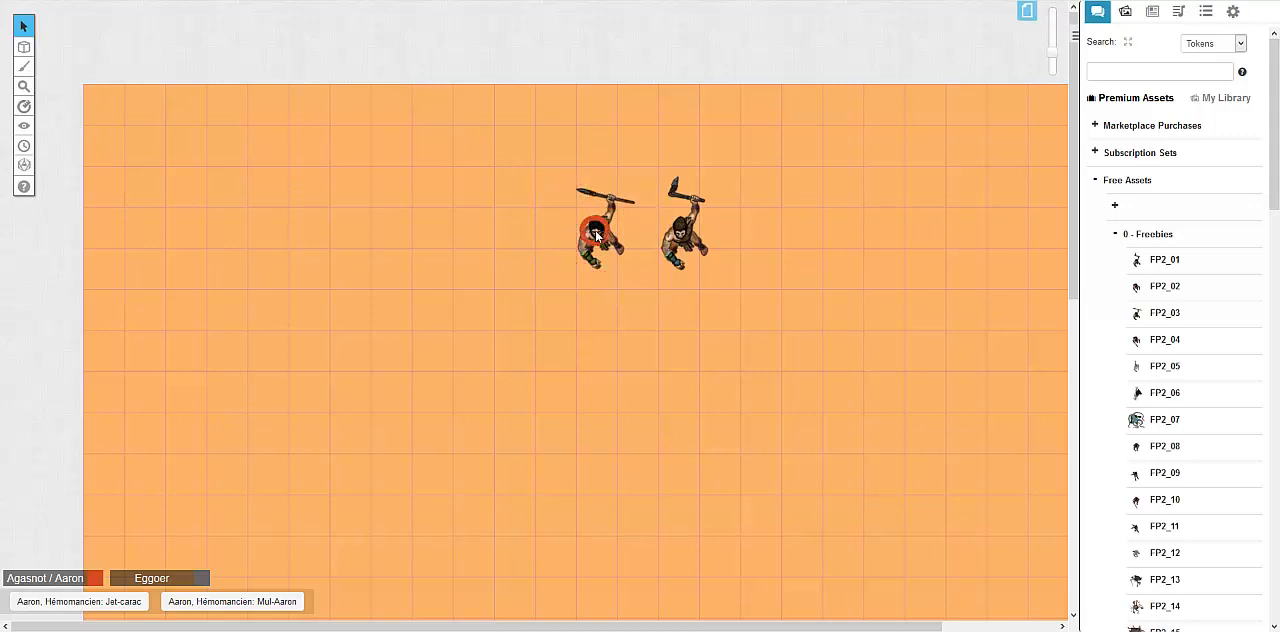
# Add the FP2_02 freebie as a token on the Objects & Tokens layer and move it beside the spear-wielding figure
pyautogui.moveTo(1165, 287); pyautogui.dragTo(890, 345)
pyautogui.moveTo(810, 288); pyautogui.dragTo(610, 286)
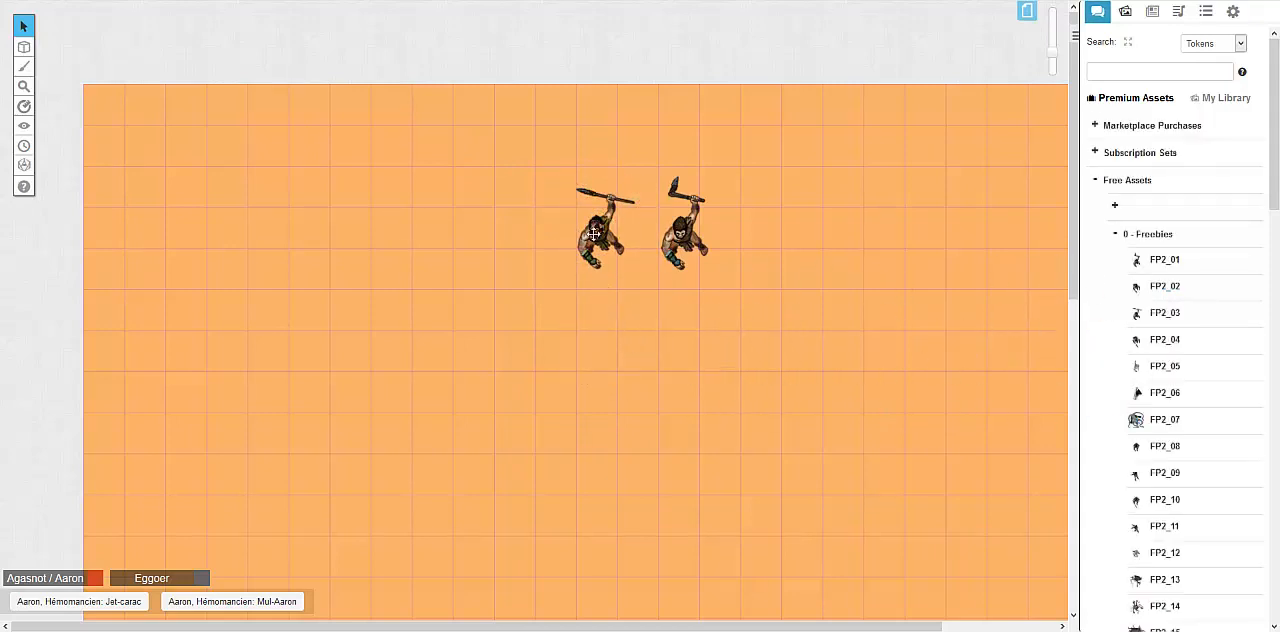
pyautogui.click(551, 266)
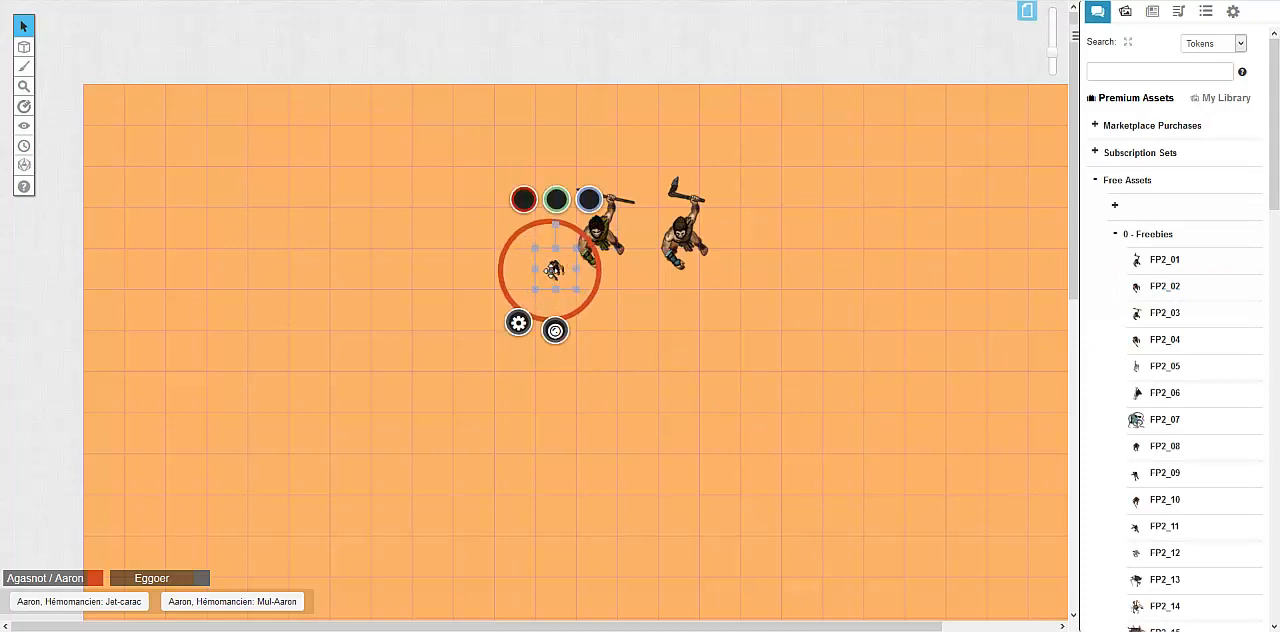
pyautogui.click(552, 271)
pyautogui.moveTo(552, 271); pyautogui.dragTo(510, 243)
# On the Map & Background layer, move the spear-wielding figure four squares left and try to select the small token
pyautogui.moveTo(24, 47)
pyautogui.click(68, 44)
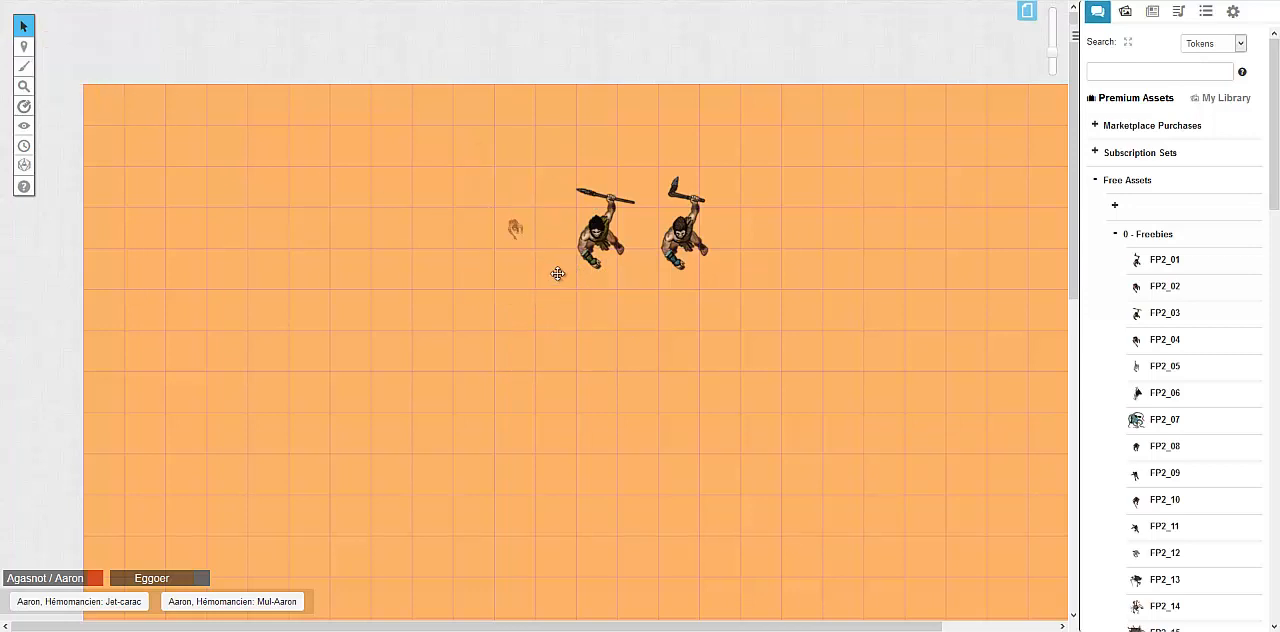
pyautogui.moveTo(600, 235); pyautogui.dragTo(432, 235)
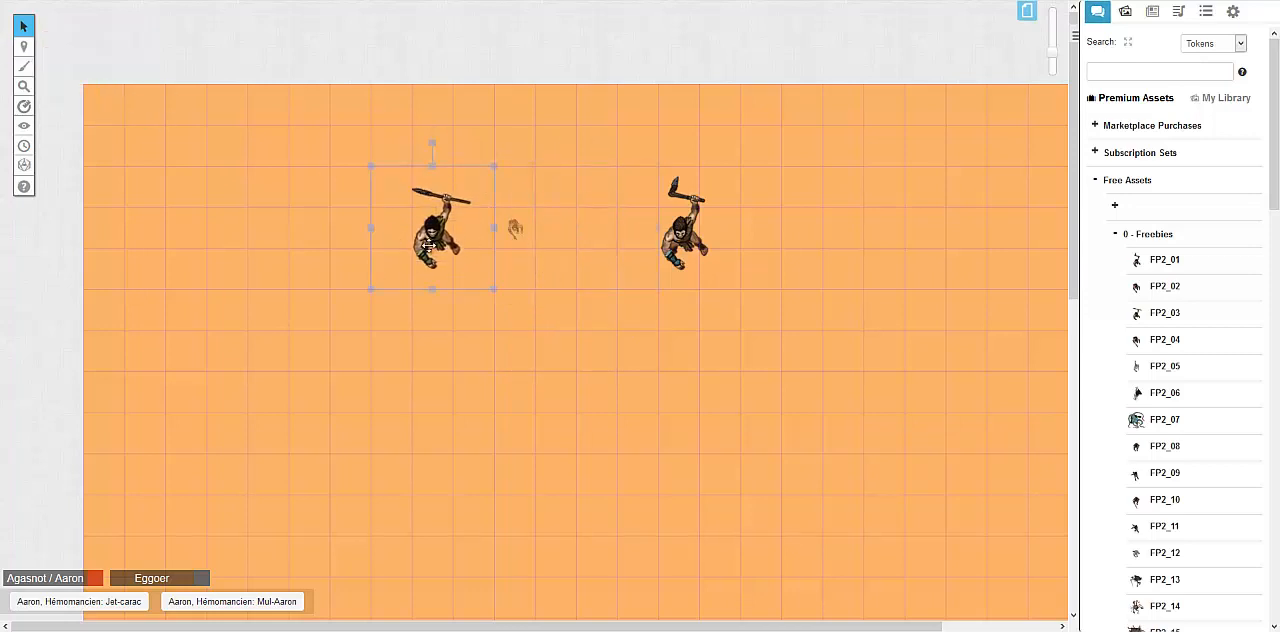
pyautogui.click(514, 229)
# Return to the Objects & Tokens layer, add a second small token beside the first and select both
pyautogui.moveTo(24, 47)
pyautogui.click(56, 62)
pyautogui.moveTo(350, 152); pyautogui.dragTo(766, 352)
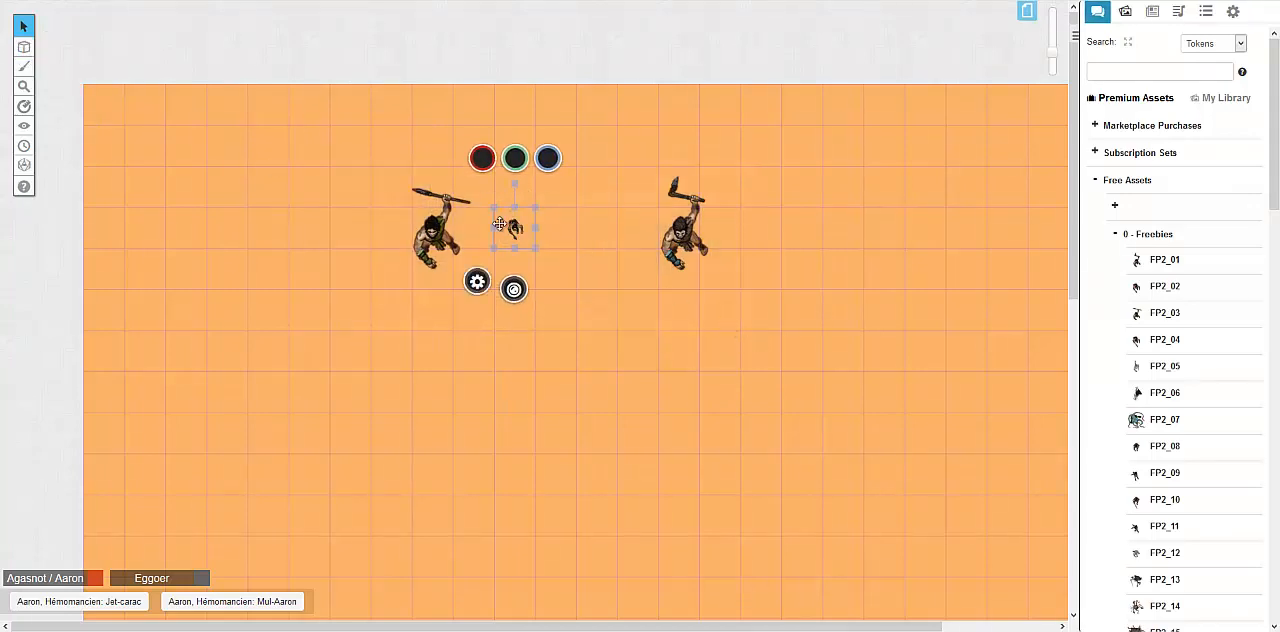
pyautogui.moveTo(319, 117); pyautogui.dragTo(782, 324)
pyautogui.moveTo(596, 291); pyautogui.dragTo(892, 314)
# Switch to the GM Info Overlay layer and return to the Objects & Tokens layer
pyautogui.moveTo(77, 73)
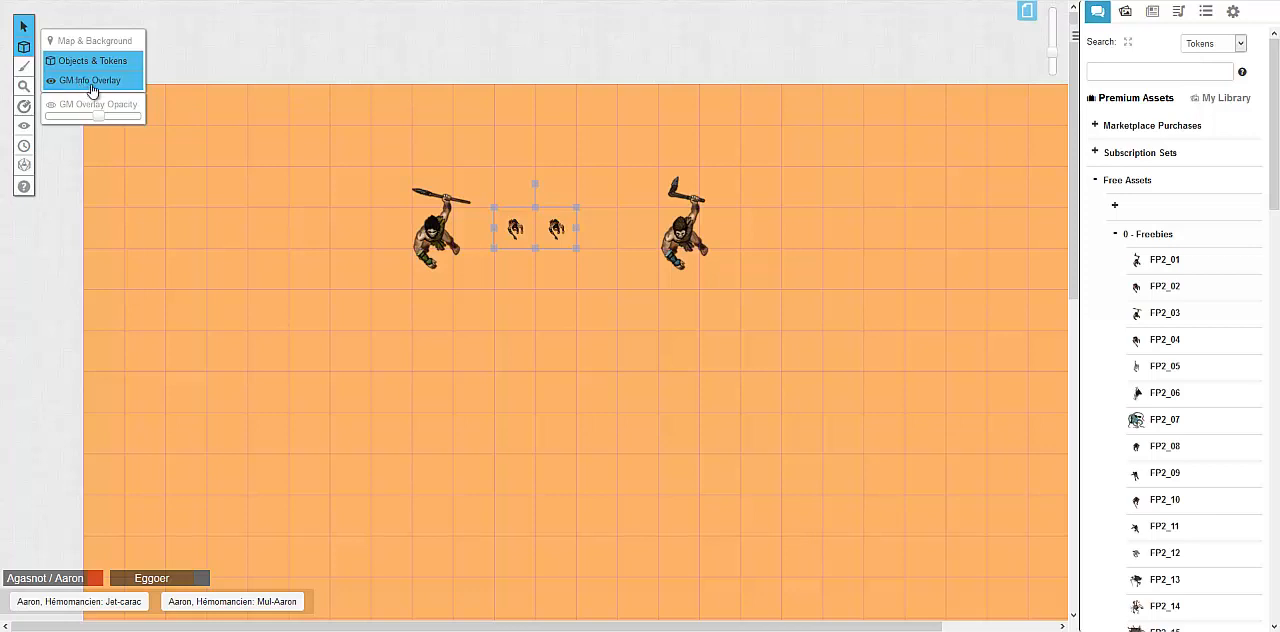
pyautogui.click(91, 82)
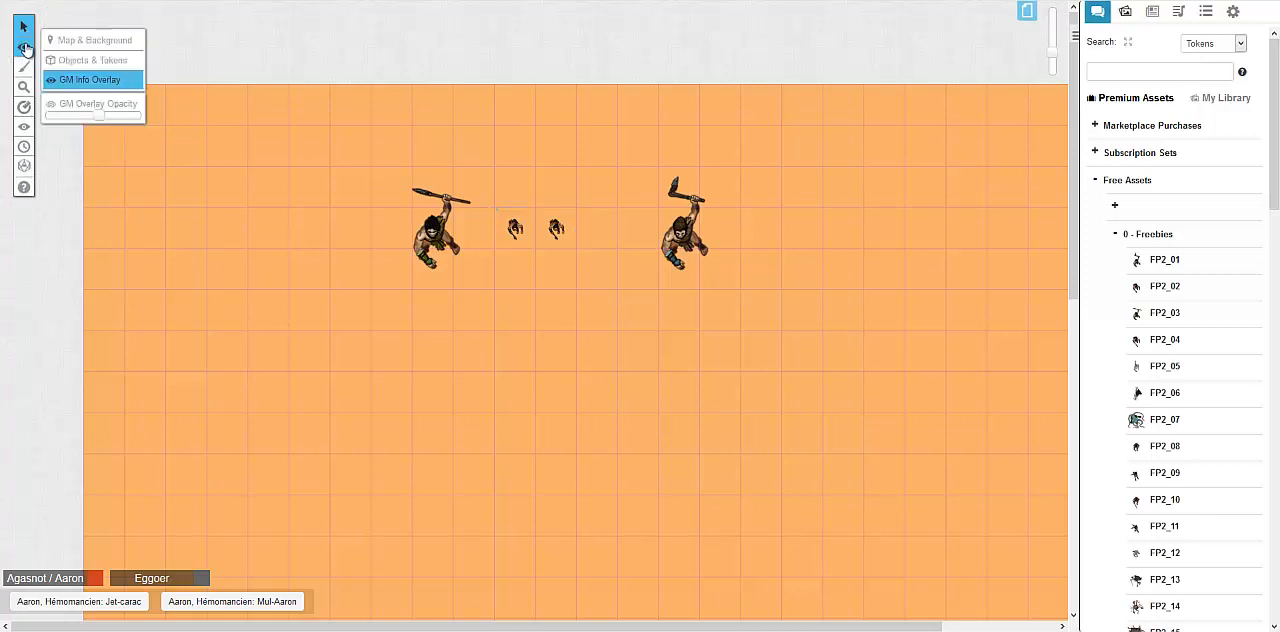
pyautogui.click(92, 60)
# Examine the status markers and context commands available for the two small tokens
pyautogui.click(548, 236)
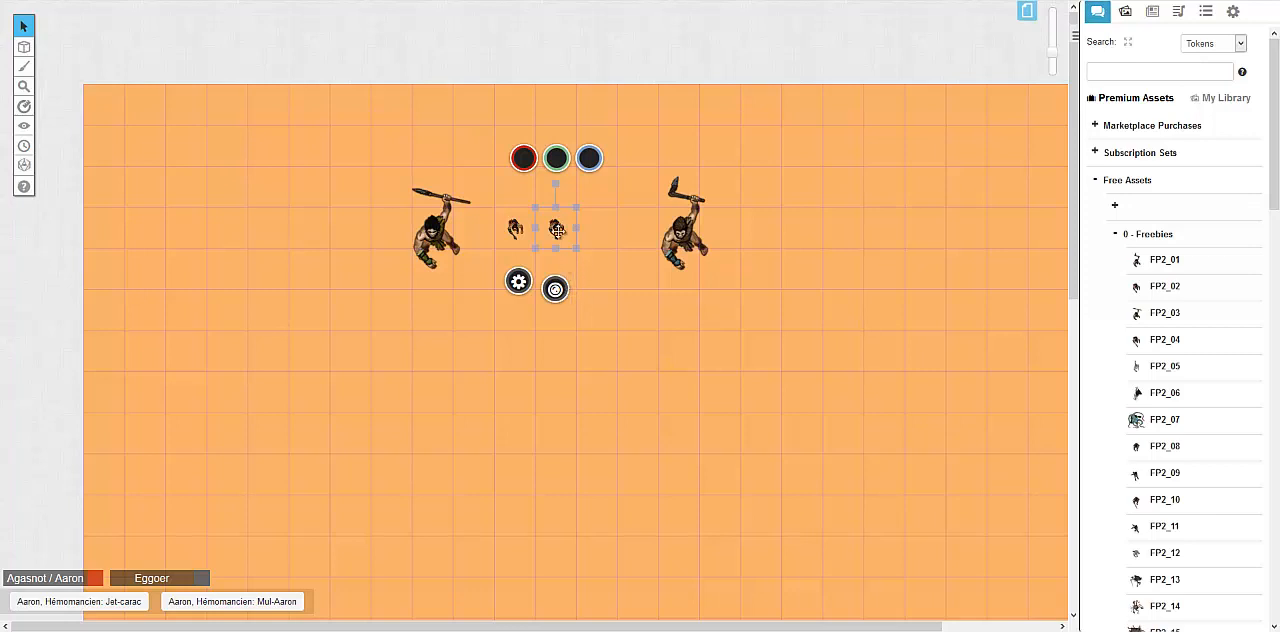
pyautogui.click(555, 290)
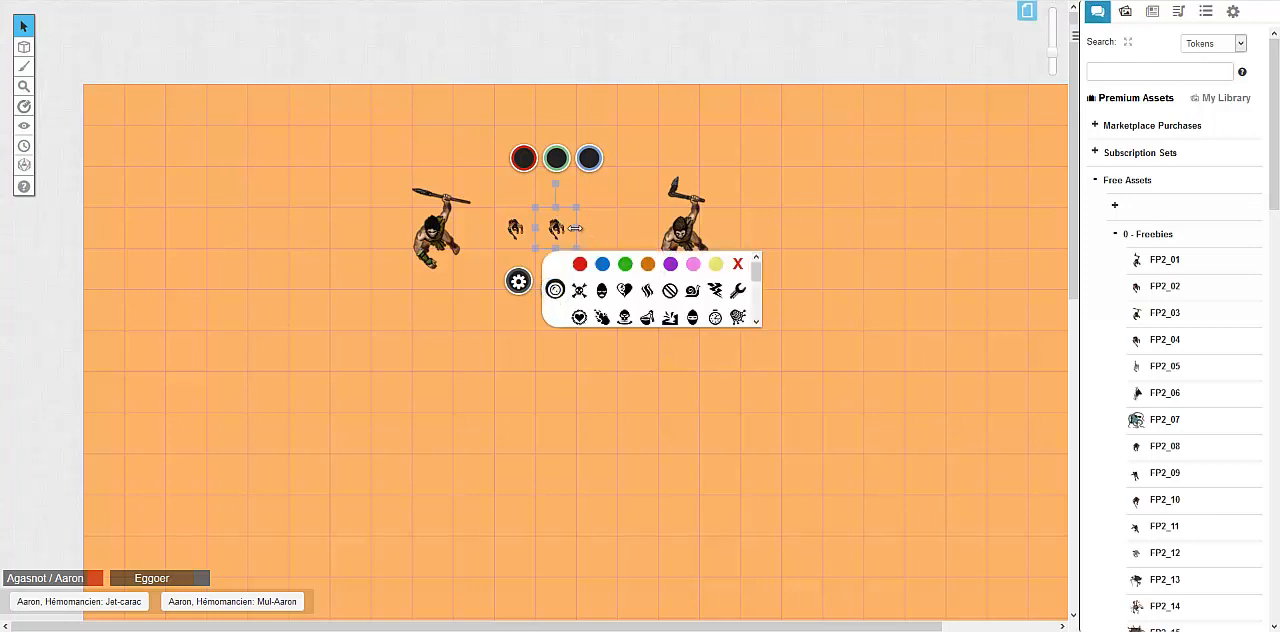
pyautogui.click(540, 230)
pyautogui.rightClick(550, 230)
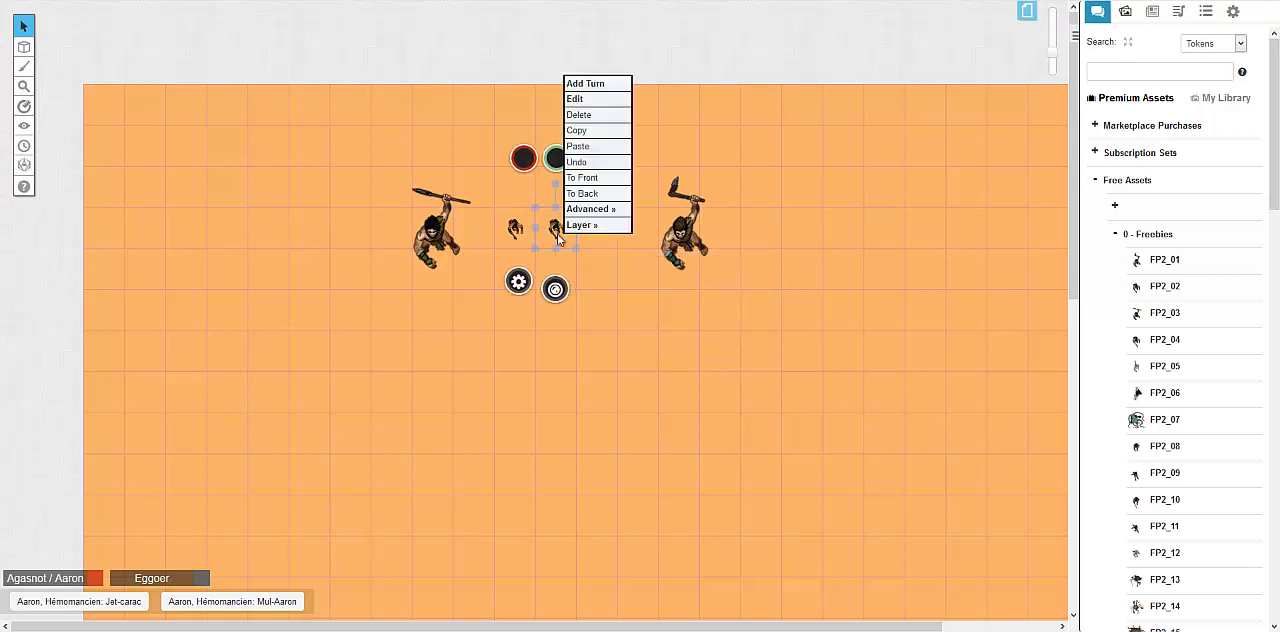
pyautogui.click(527, 215)
pyautogui.click(556, 228)
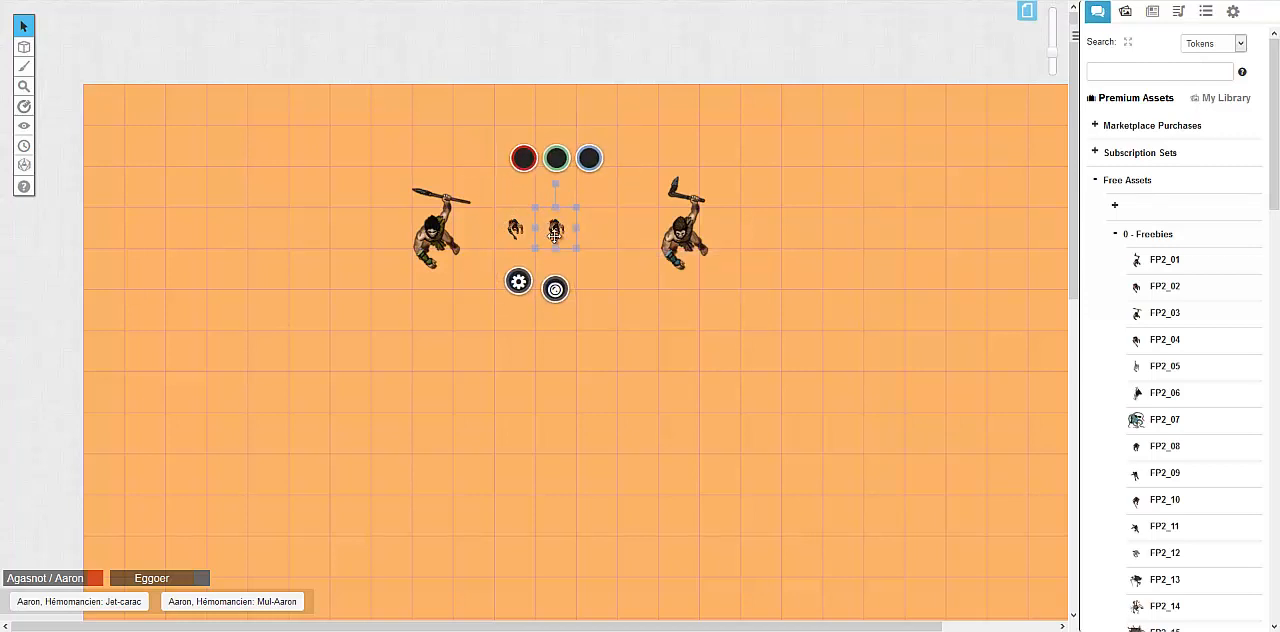
pyautogui.click(543, 258)
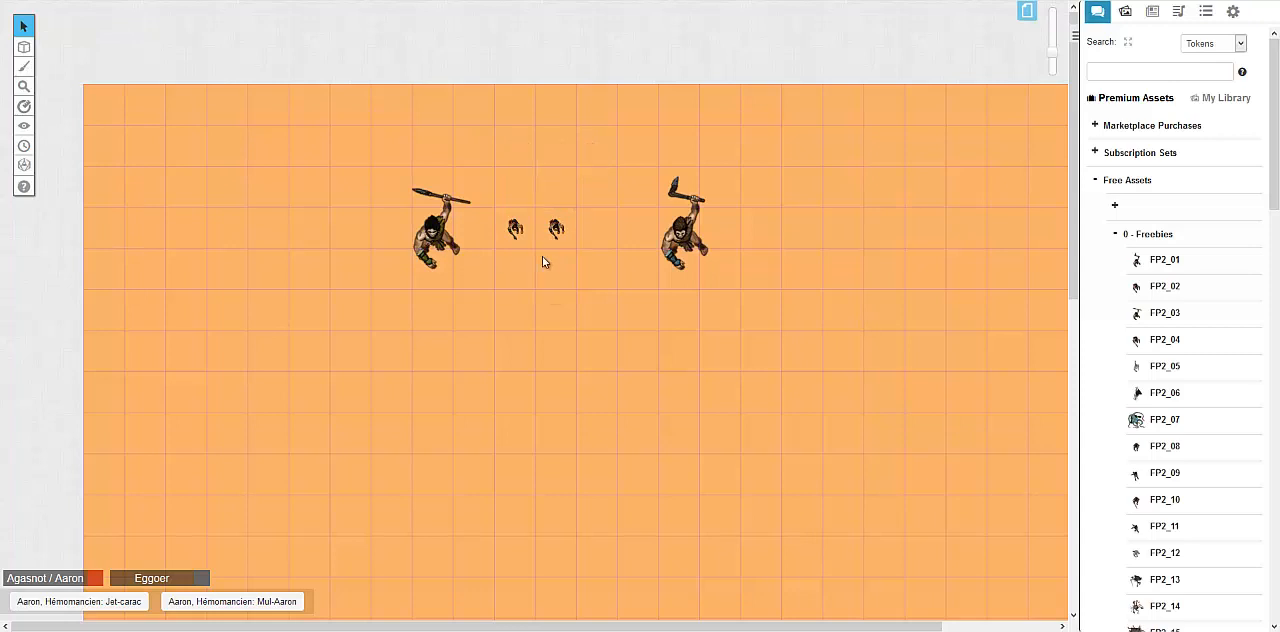
pyautogui.moveTo(598, 295); pyautogui.dragTo(492, 208)
pyautogui.rightClick(550, 236)
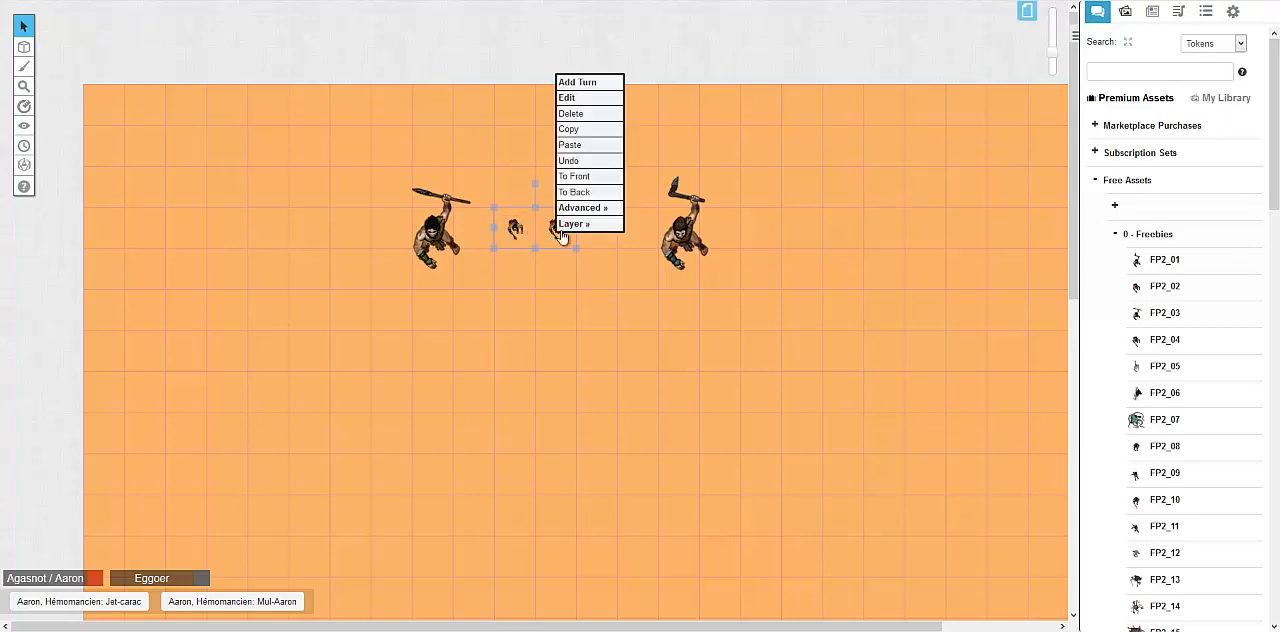
pyautogui.moveTo(562, 236)
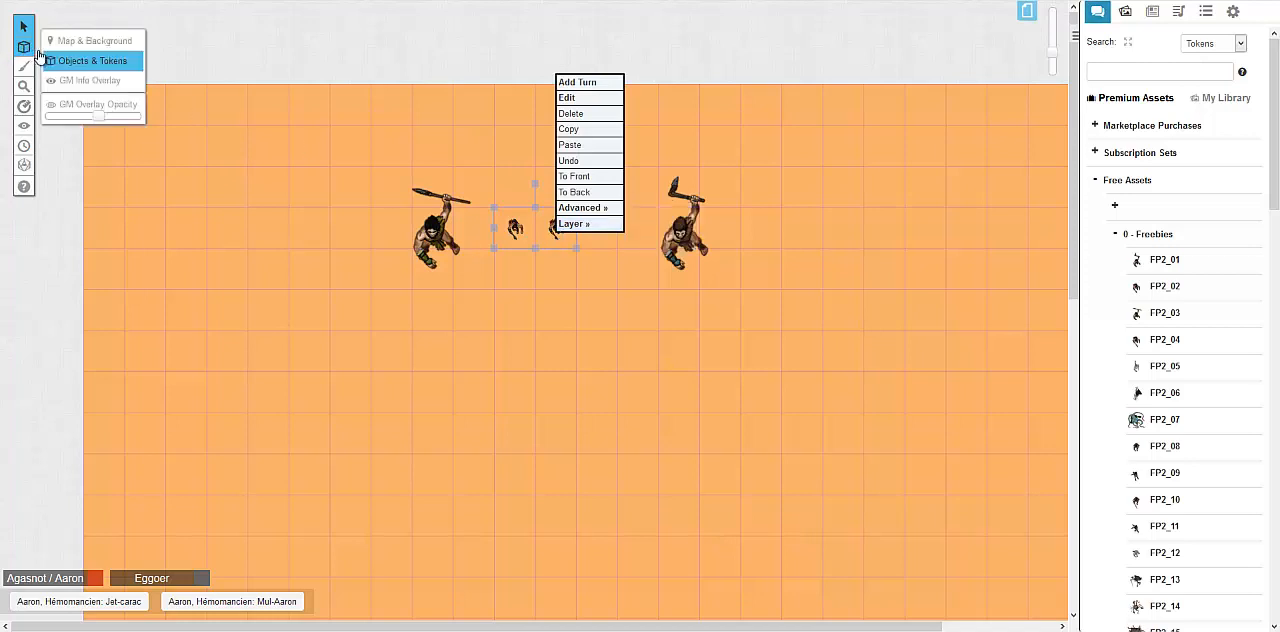
# Switch to the Map & Background layer, select both large figures and move them to the GM layer
pyautogui.click(61, 44)
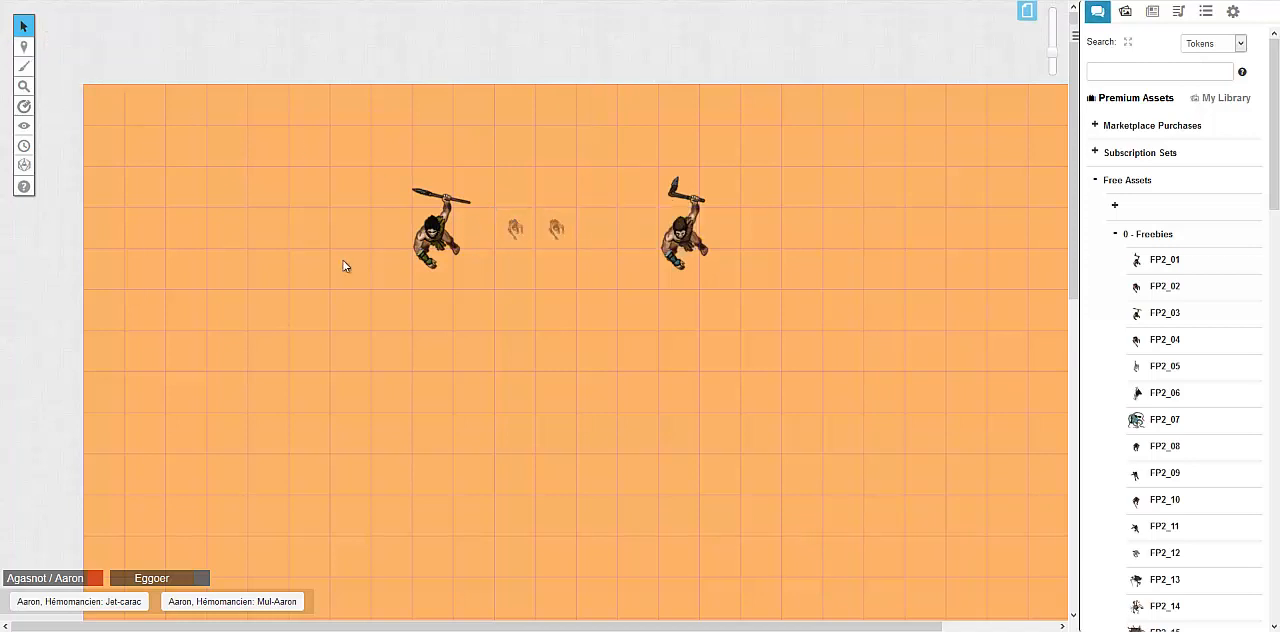
pyautogui.moveTo(343, 265); pyautogui.dragTo(846, 200)
pyautogui.rightClick(662, 220)
pyautogui.moveTo(710, 207)
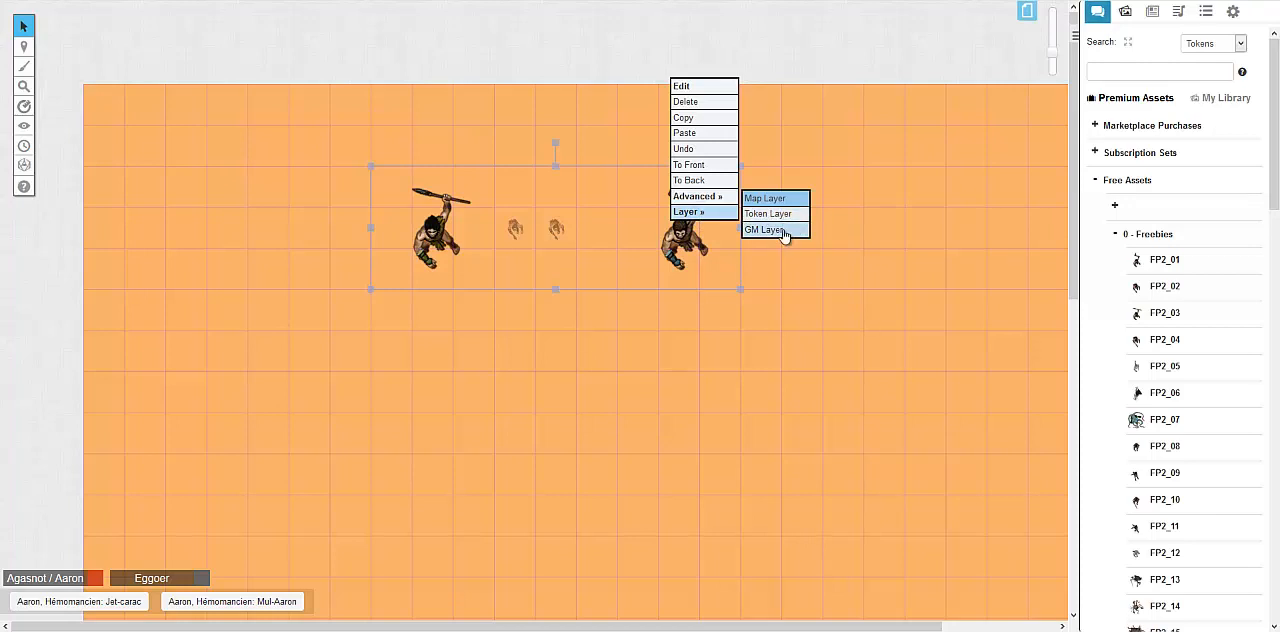
pyautogui.click(784, 231)
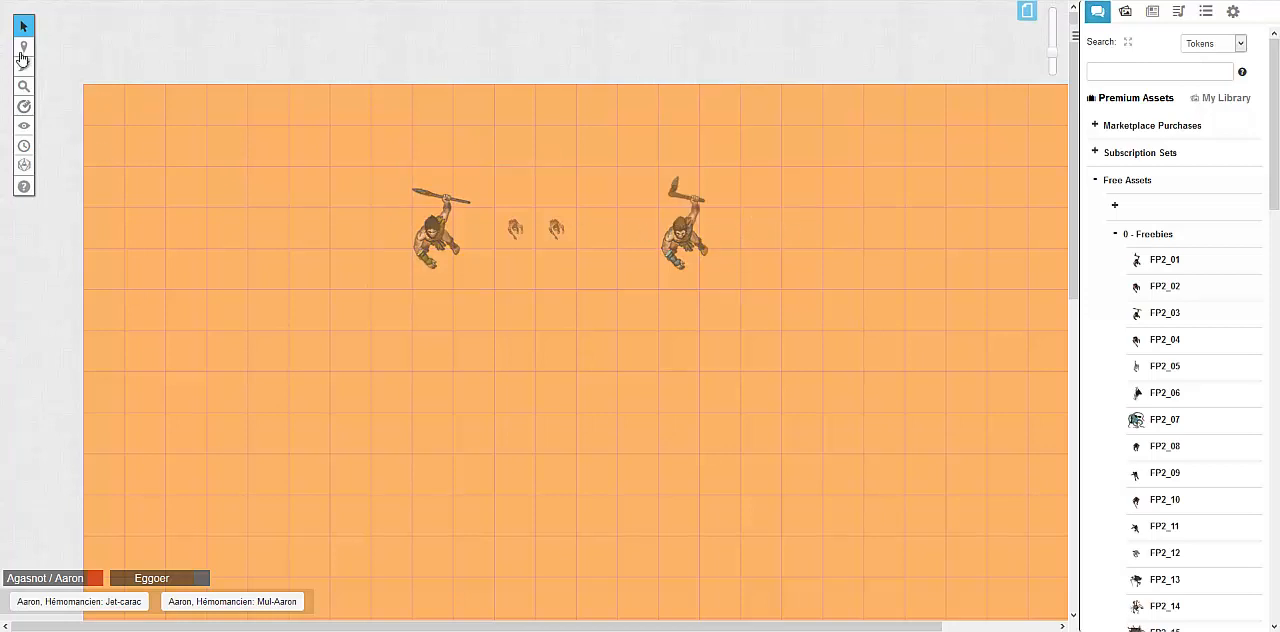
# Switch to the GM Info Overlay layer, then shrink, rotate and reposition the large spear-bearing figure beside the two small tokens
pyautogui.moveTo(22, 51)
pyautogui.click(57, 83)
pyautogui.moveTo(447, 216)
pyautogui.mouseDown()
pyautogui.moveTo(490, 289)
pyautogui.moveTo(442, 216)
pyautogui.mouseUp()
pyautogui.moveTo(432, 144); pyautogui.dragTo(434, 232)
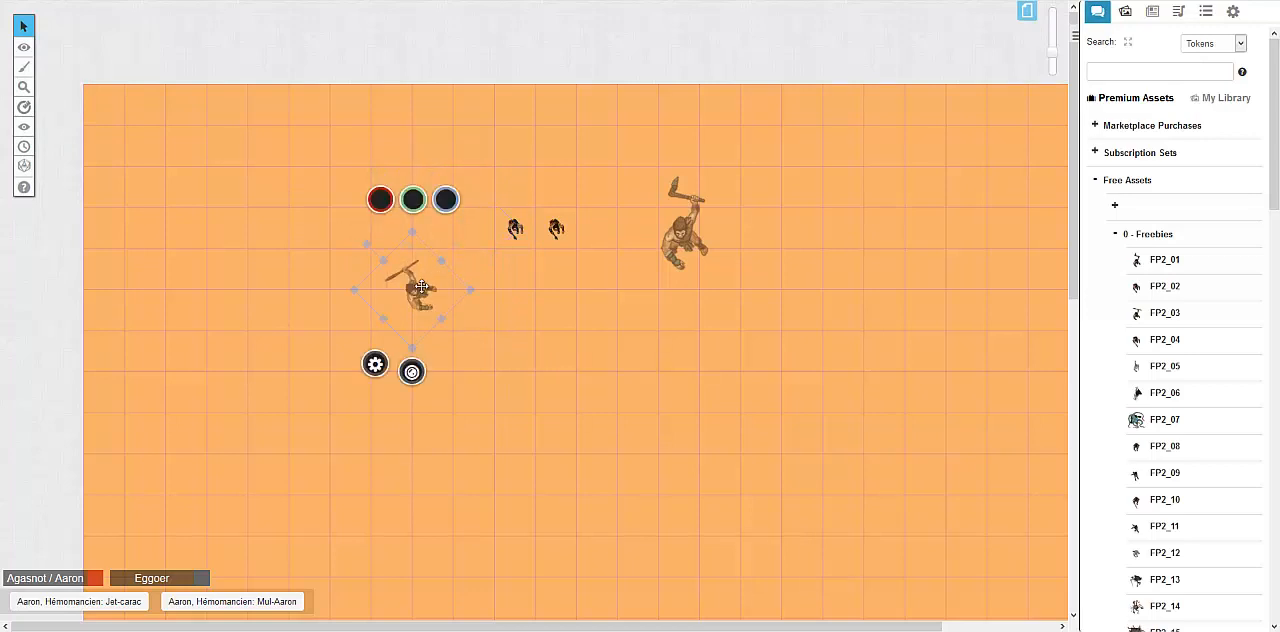
pyautogui.moveTo(422, 286); pyautogui.dragTo(463, 248)
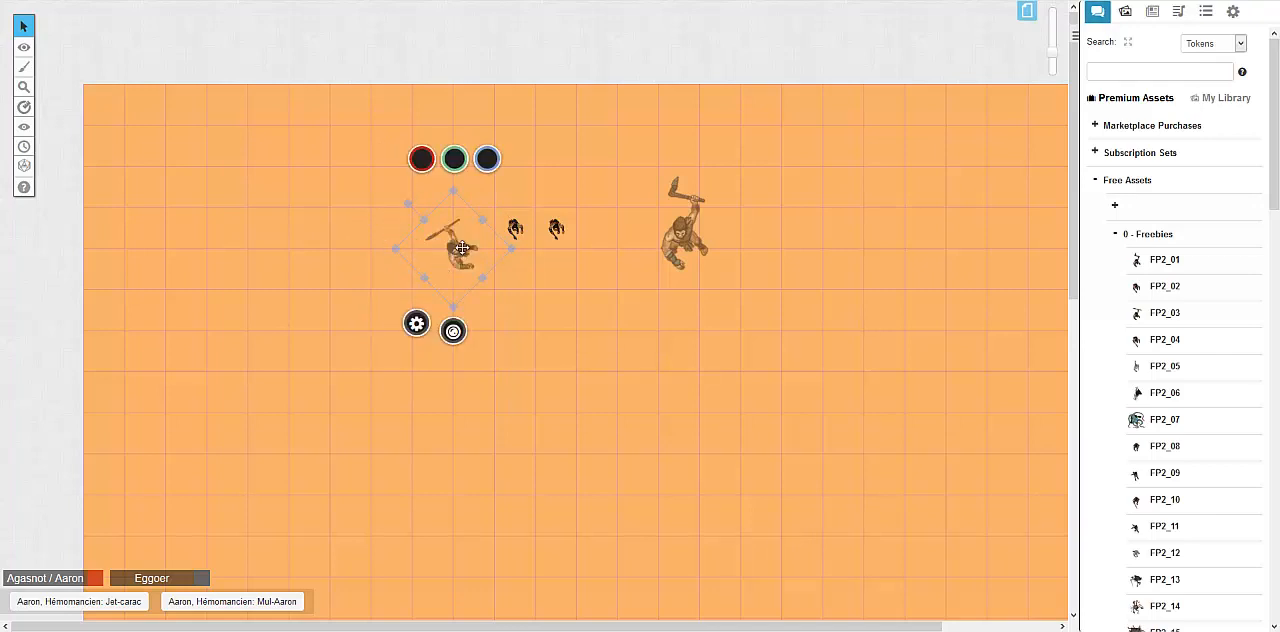
pyautogui.moveTo(461, 248); pyautogui.dragTo(426, 243)
pyautogui.moveTo(426, 243); pyautogui.dragTo(429, 229)
pyautogui.moveTo(429, 230); pyautogui.dragTo(380, 166)
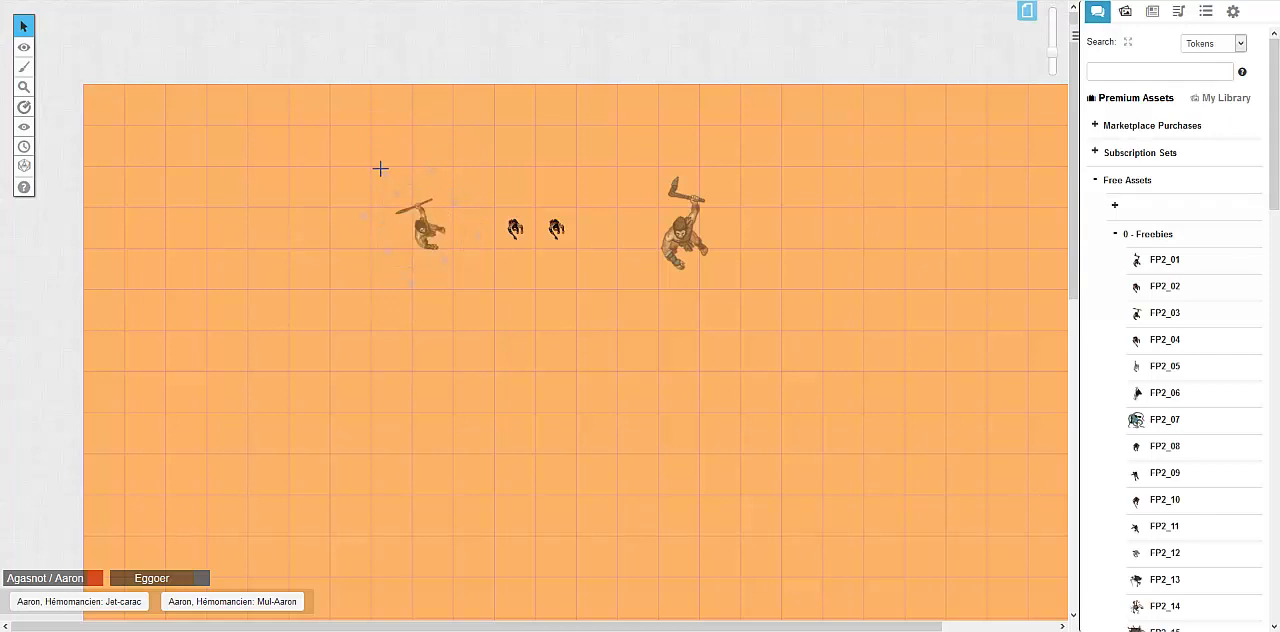
# Shrink the spear-bearing figure to one grid square, diagonally above the two small tokens, and rotate it
pyautogui.moveTo(431, 225); pyautogui.dragTo(445, 226)
pyautogui.moveTo(445, 226); pyautogui.dragTo(435, 228)
pyautogui.moveTo(515, 188); pyautogui.dragTo(425, 198)
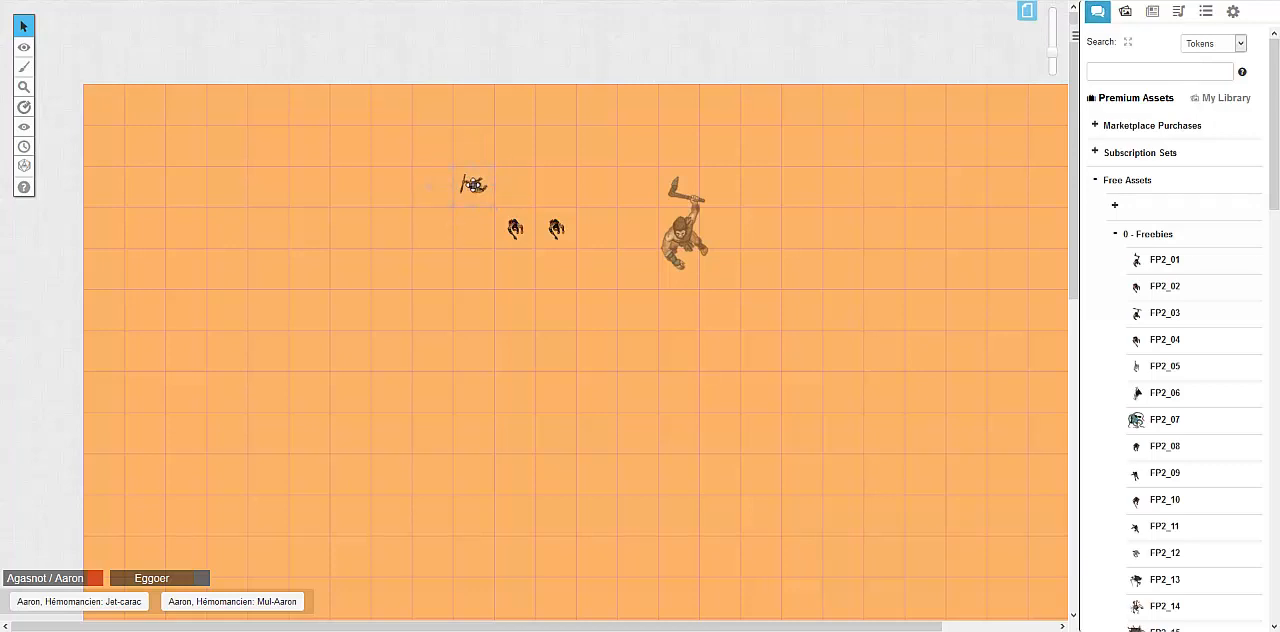
pyautogui.click(472, 187)
pyautogui.moveTo(431, 188); pyautogui.dragTo(498, 169)
pyautogui.click(465, 184)
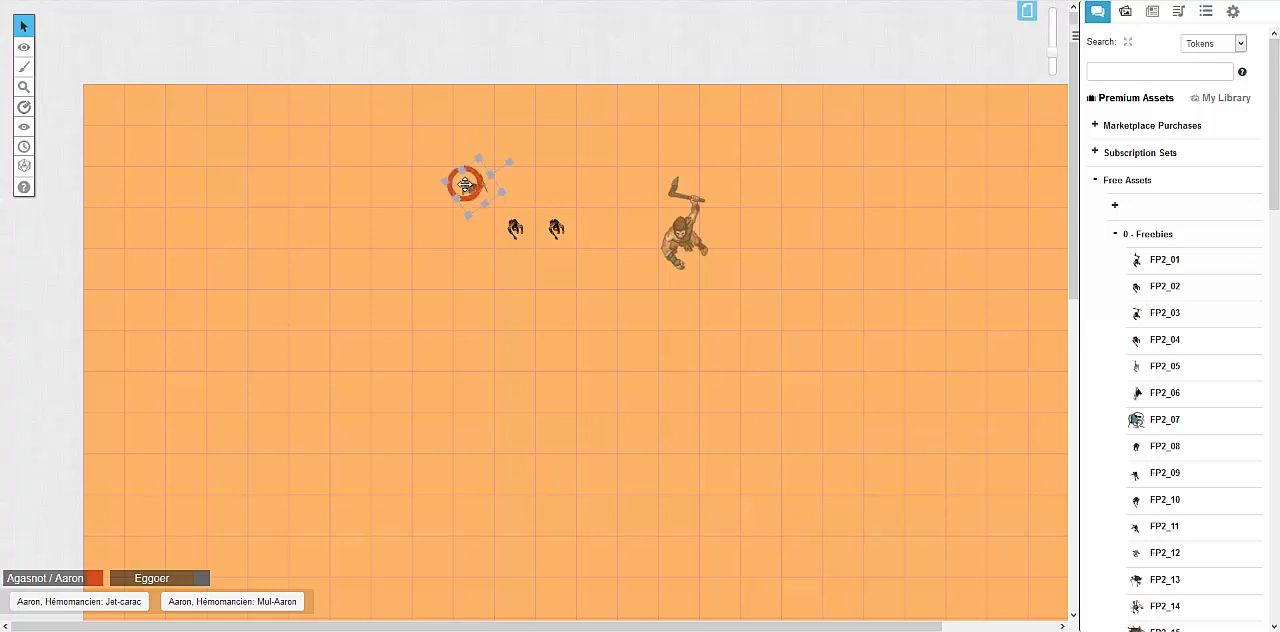
pyautogui.moveTo(509, 162); pyautogui.dragTo(512, 165)
pyautogui.click(462, 196)
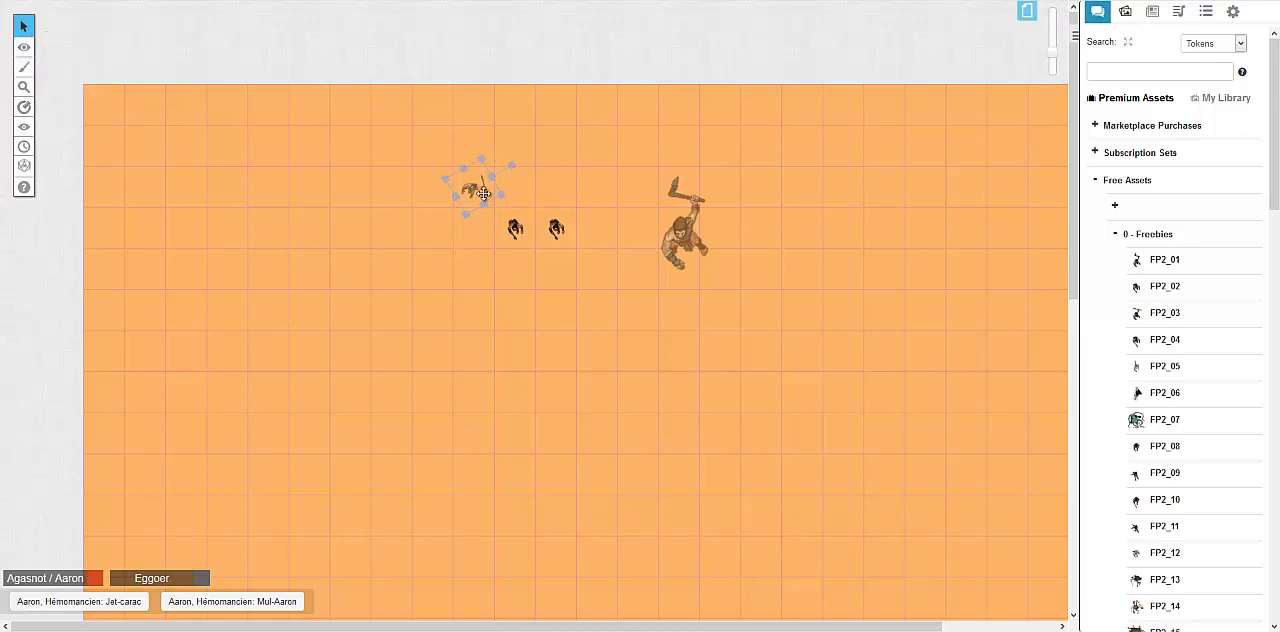
# Move the shrunken figure to the Token Layer and switch to the Objects & Tokens layer
pyautogui.rightClick(483, 193)
pyautogui.moveTo(510, 186)
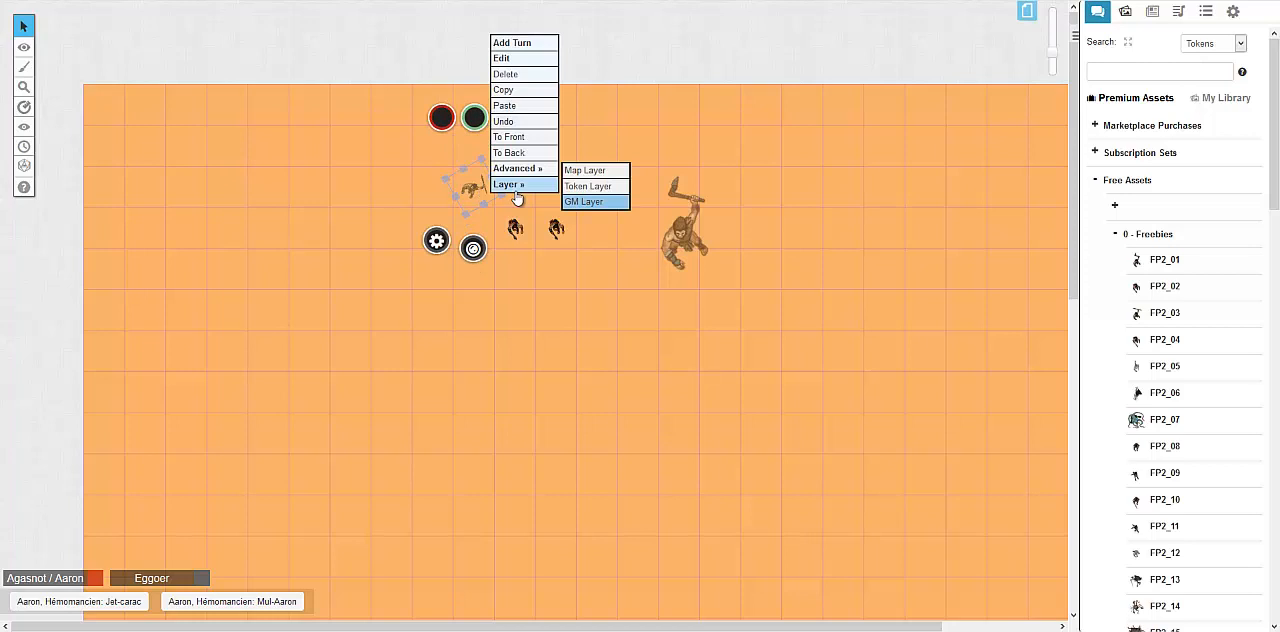
pyautogui.click(590, 200)
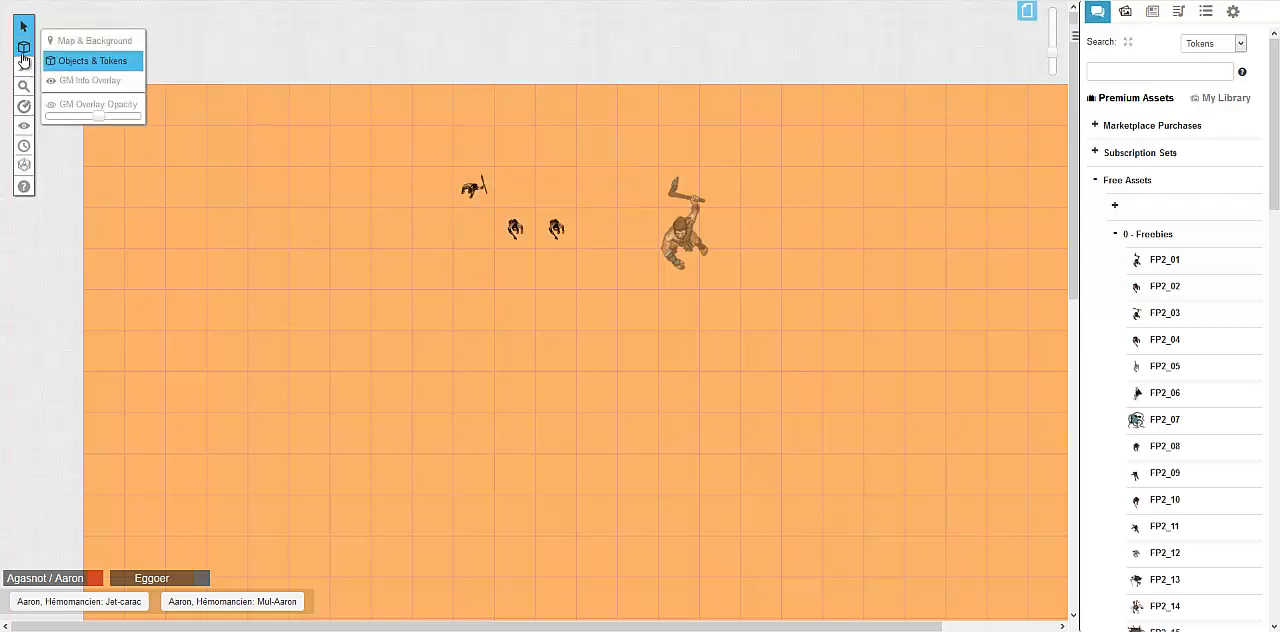
# Enter a name for the spear-bearing token, show its nameplate and save the changes
pyautogui.click(491, 195)
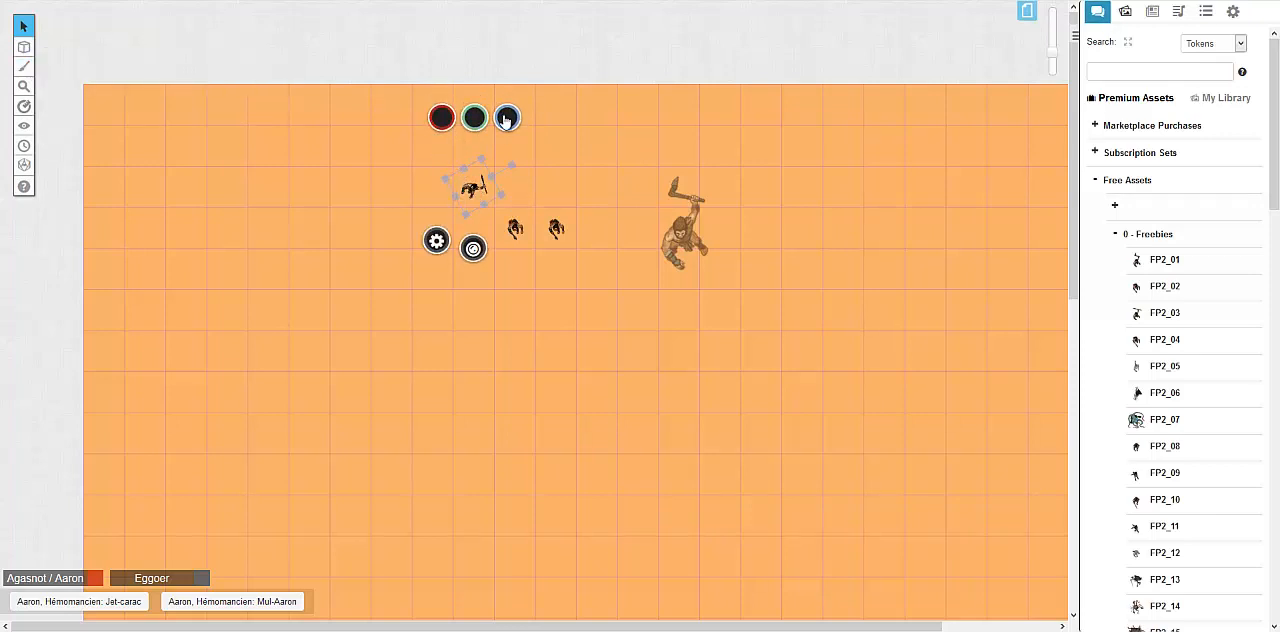
pyautogui.doubleClick(484, 183)
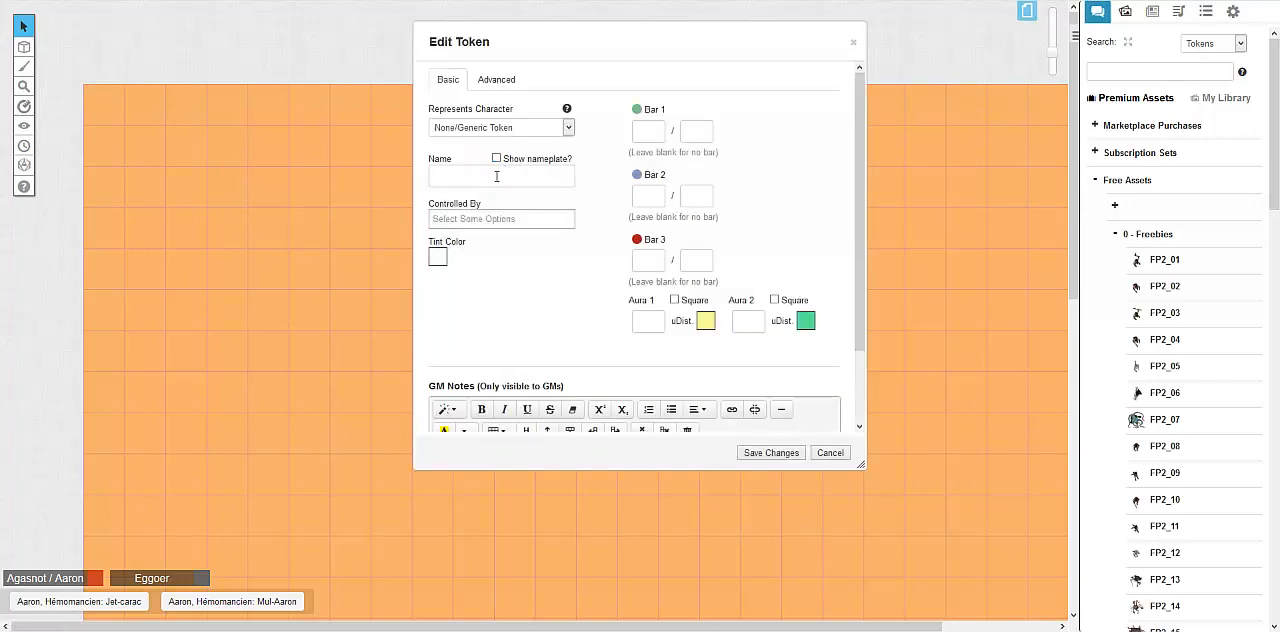
pyautogui.write('Robert')
pyautogui.moveTo(526, 49); pyautogui.dragTo(722, 100)
pyautogui.click(957, 503)
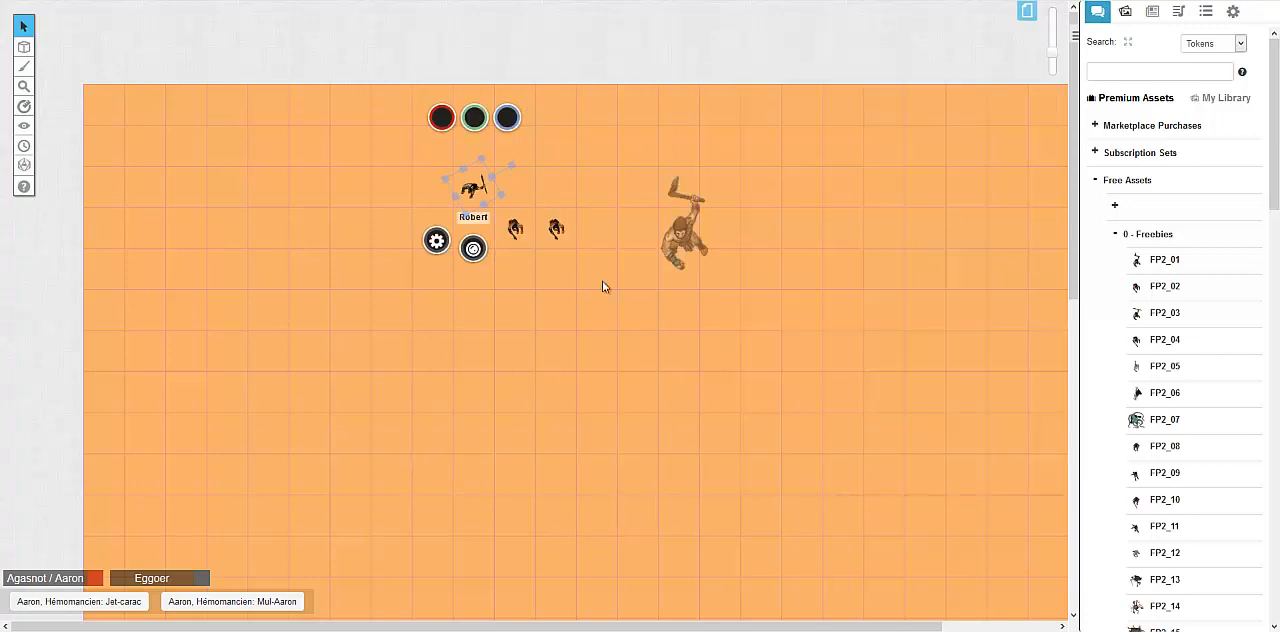
# Review the named token's player permissions, set its Bar 1 to 10 / 10 and save the changes
pyautogui.doubleClick(480, 189)
pyautogui.click(497, 80)
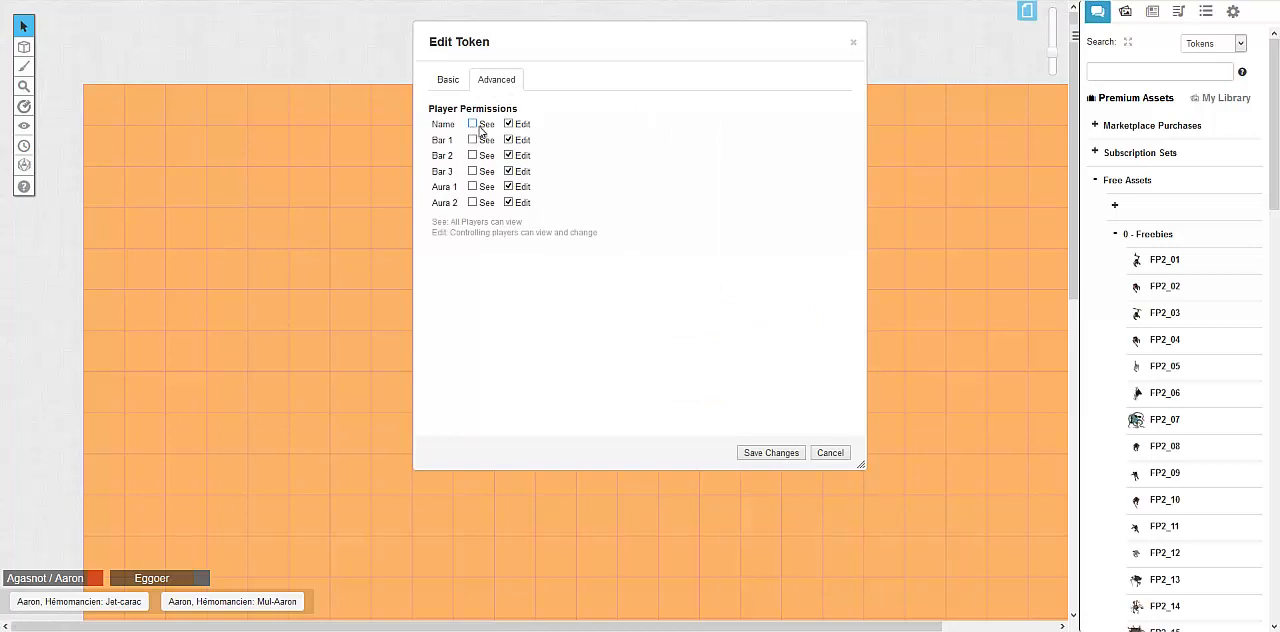
pyautogui.click(451, 84)
pyautogui.click(480, 88)
pyautogui.click(451, 84)
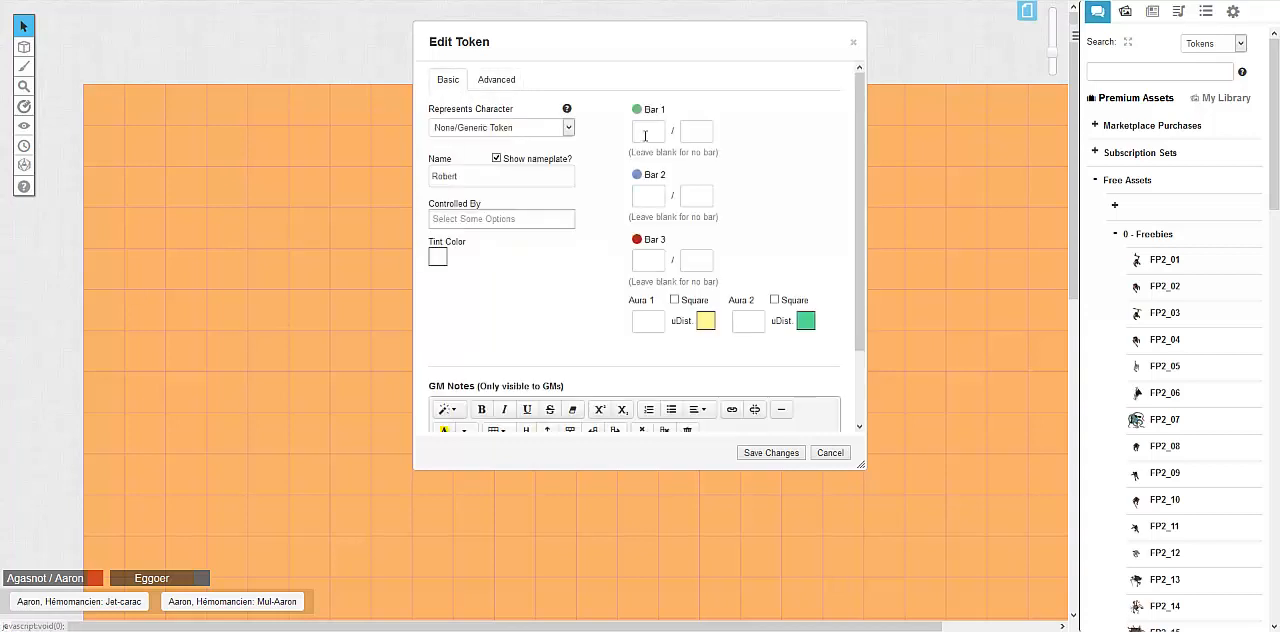
pyautogui.write('1010')
pyautogui.click(771, 452)
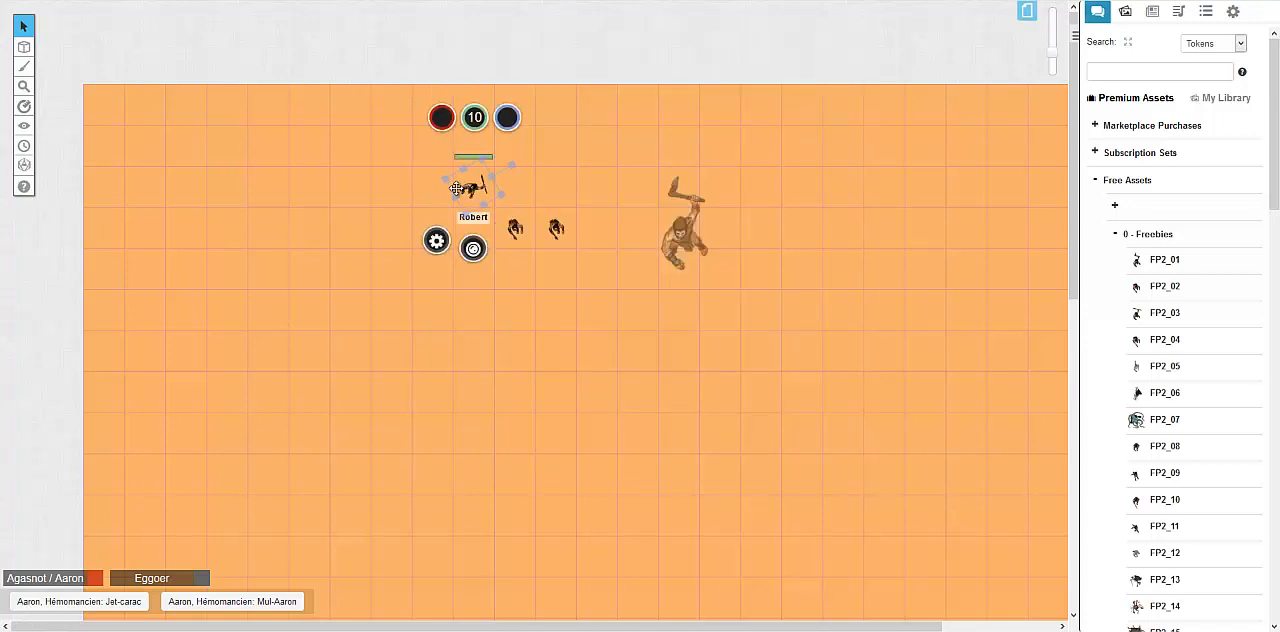
# Give the named token an Aura 1 with a distance of 4 and save the changes
pyautogui.click(502, 206)
pyautogui.click(487, 197)
pyautogui.doubleClick(487, 197)
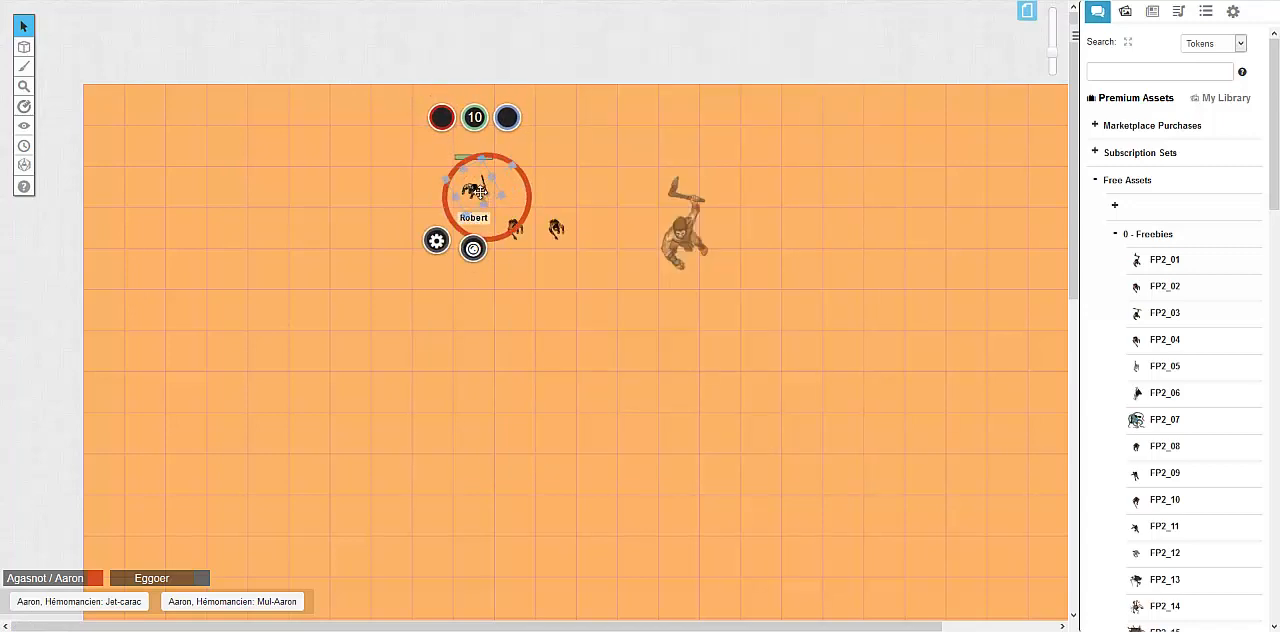
pyautogui.scroll(-2, 714, 194)
pyautogui.scroll(2, 714, 194)
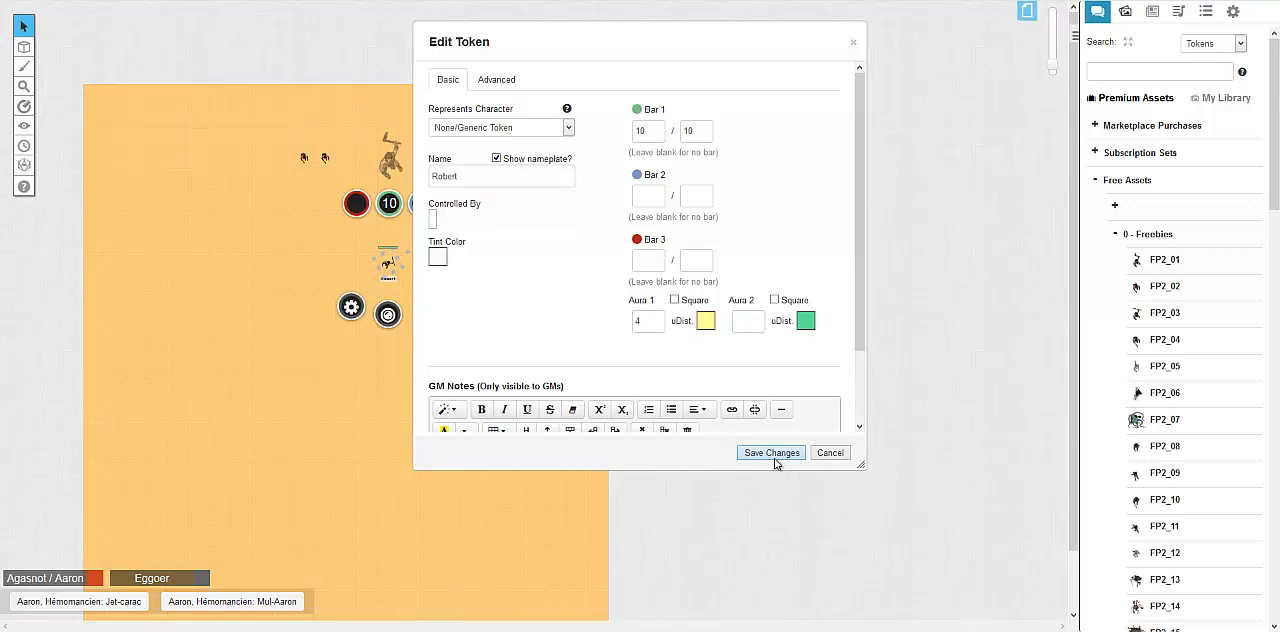
pyautogui.click(774, 455)
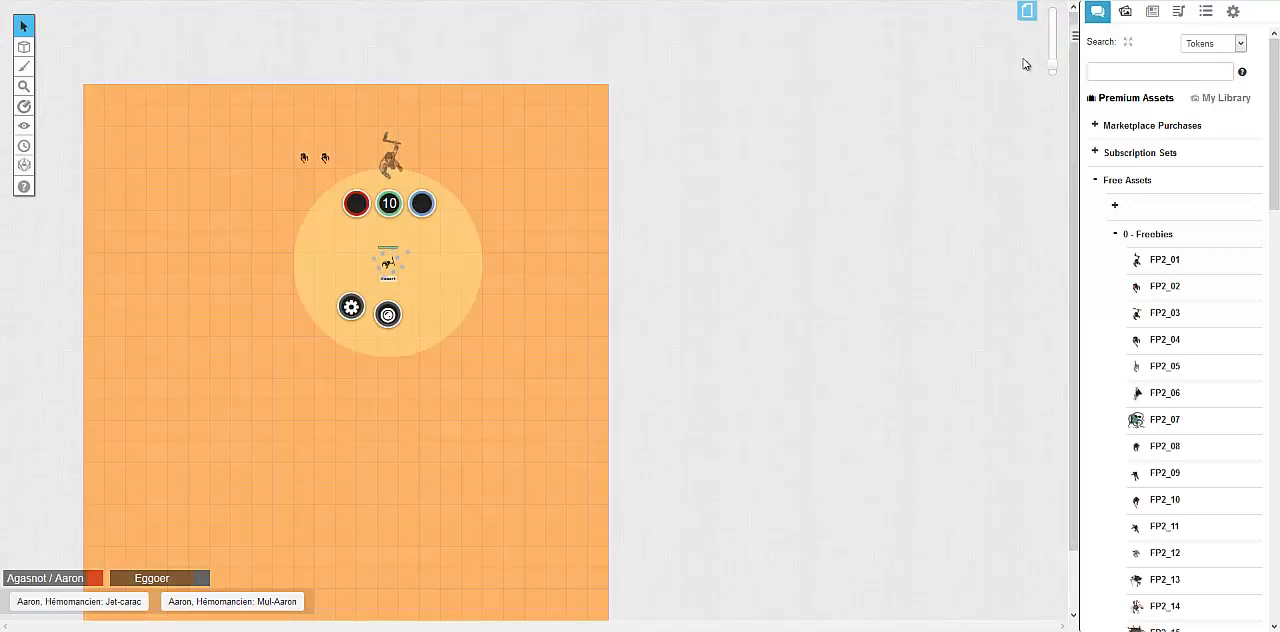
# Make the token's Aura 1 square and save the changes
pyautogui.moveTo(1053, 67); pyautogui.dragTo(1051, 38)
pyautogui.moveTo(812, 246); pyautogui.dragTo(841, 352)
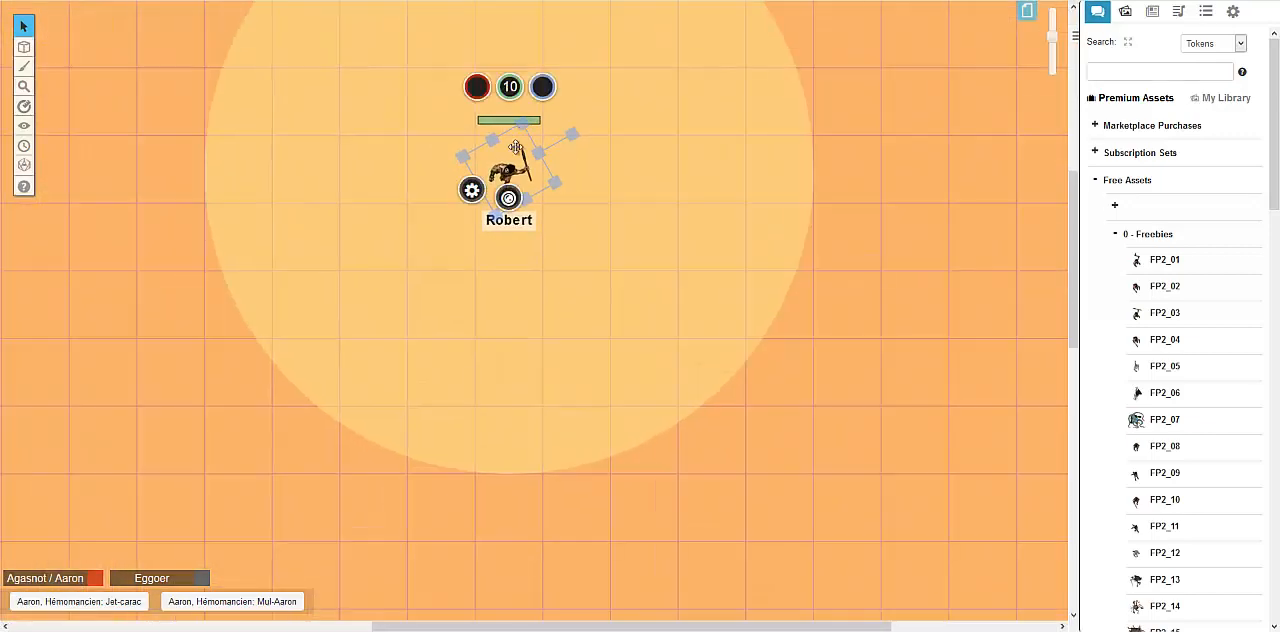
pyautogui.doubleClick(515, 147)
pyautogui.click(684, 301)
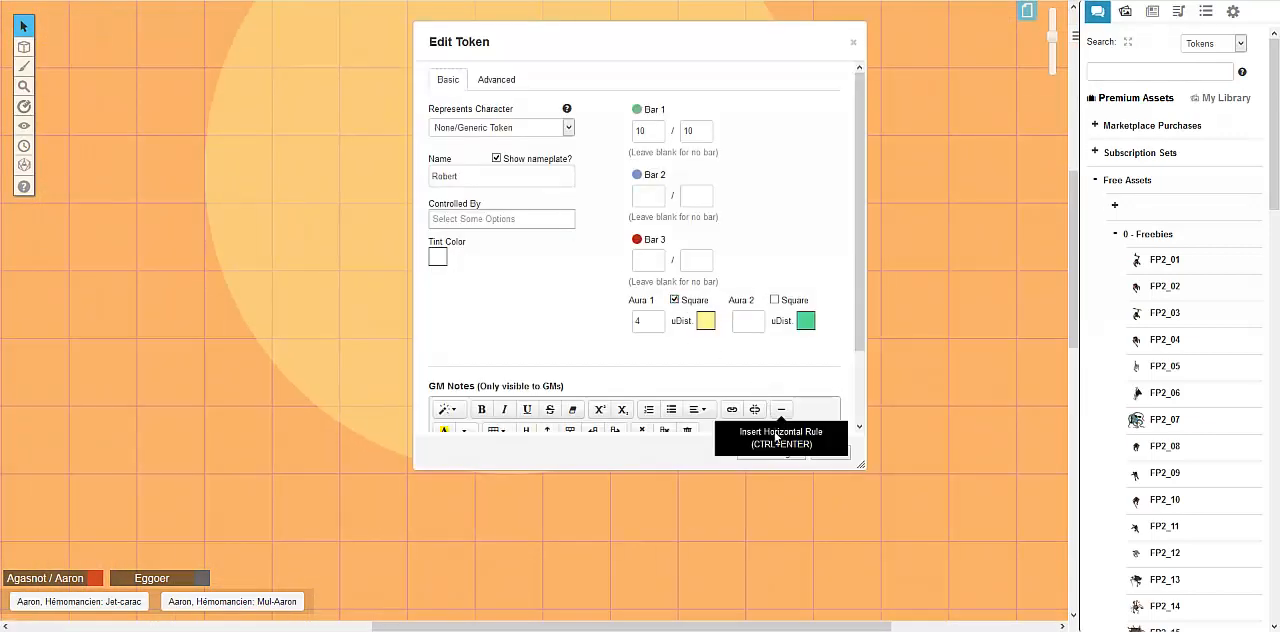
pyautogui.click(772, 448)
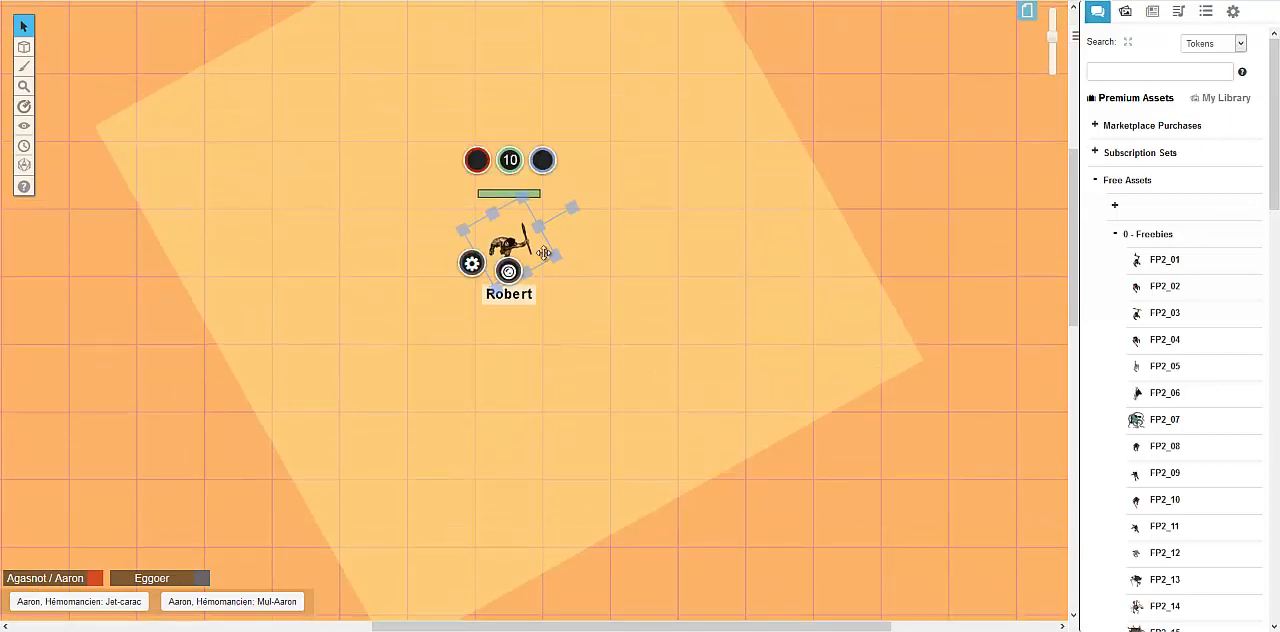
# Turn off the square shape of the token's Aura 1, enter 3dg for Bar 3 and save
pyautogui.doubleClick(543, 252)
pyautogui.click(674, 300)
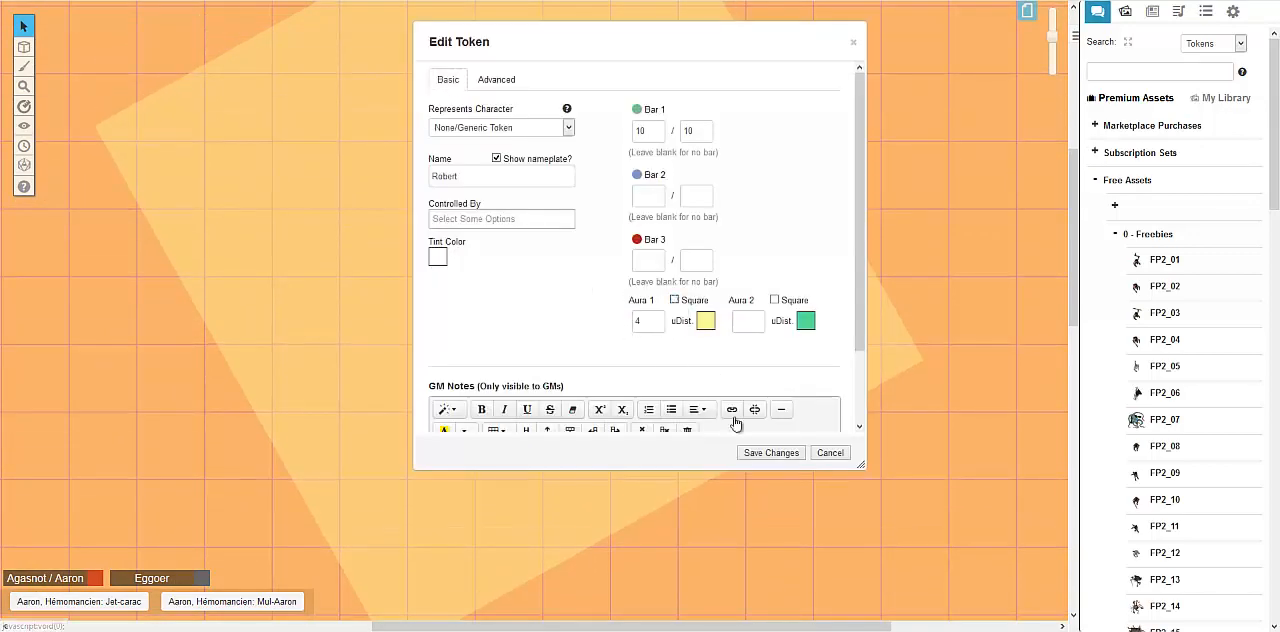
pyautogui.scroll(-1, 643, 331)
pyautogui.scroll(1, 643, 325)
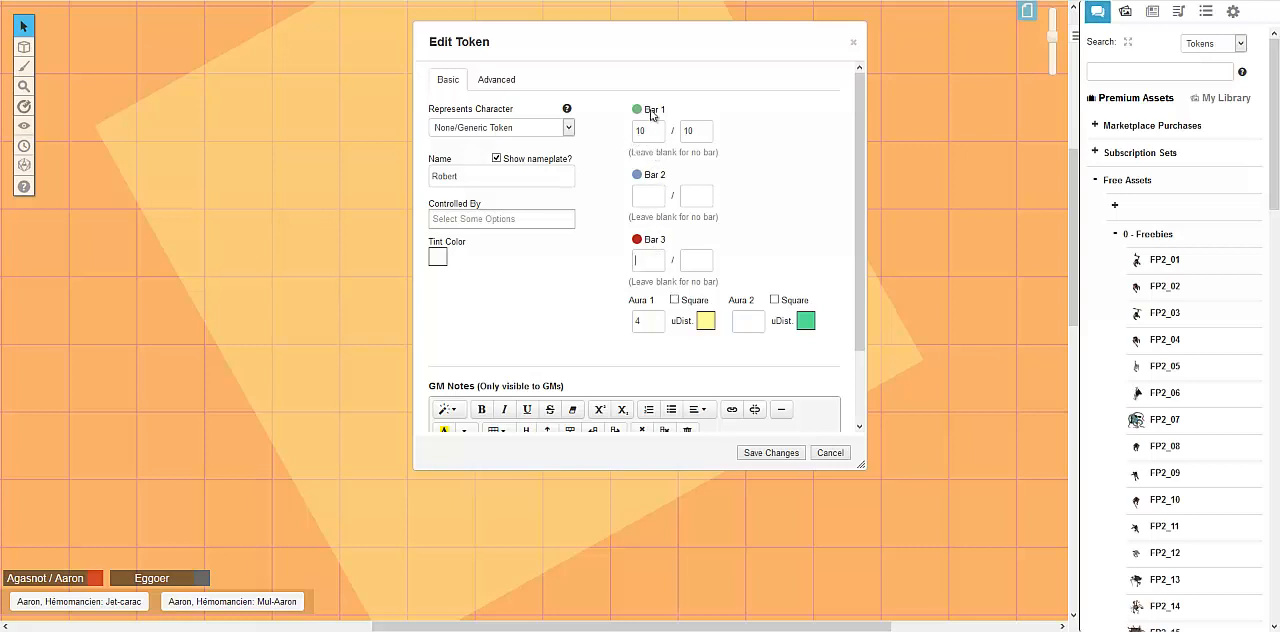
pyautogui.write('g')
pyautogui.press('Return')
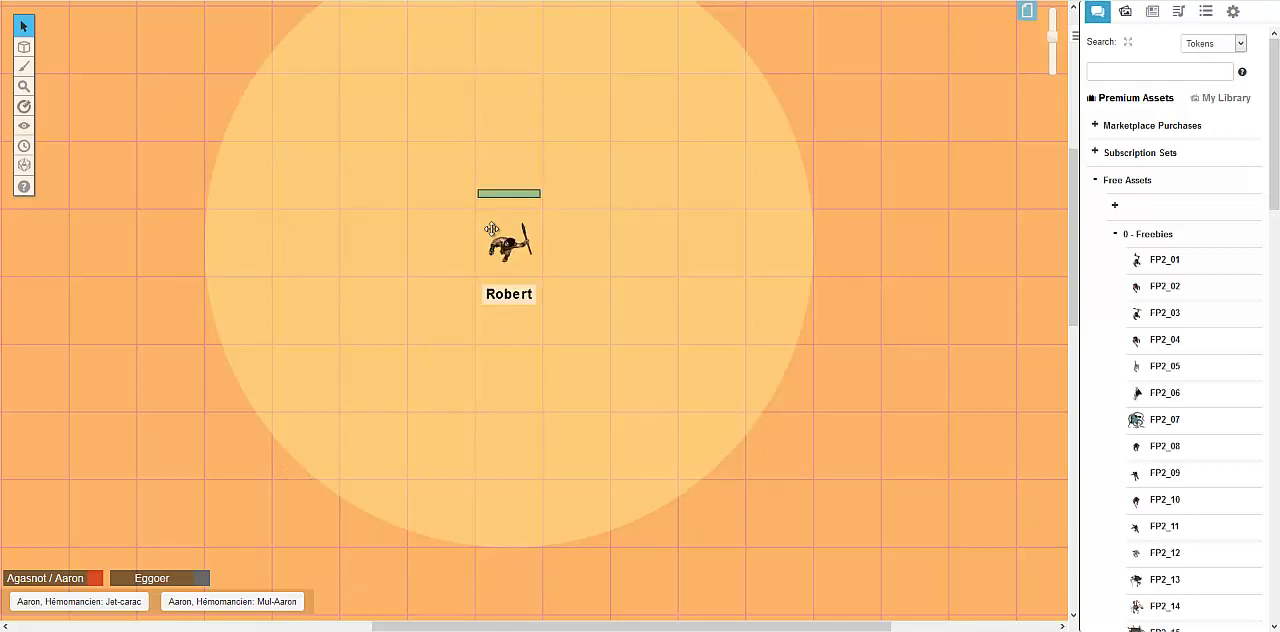
# Reopen the token's settings and write the GM Notes "SOrt de destitution" and "3 dég" on separate lines
pyautogui.click(519, 216)
pyautogui.doubleClick(512, 238)
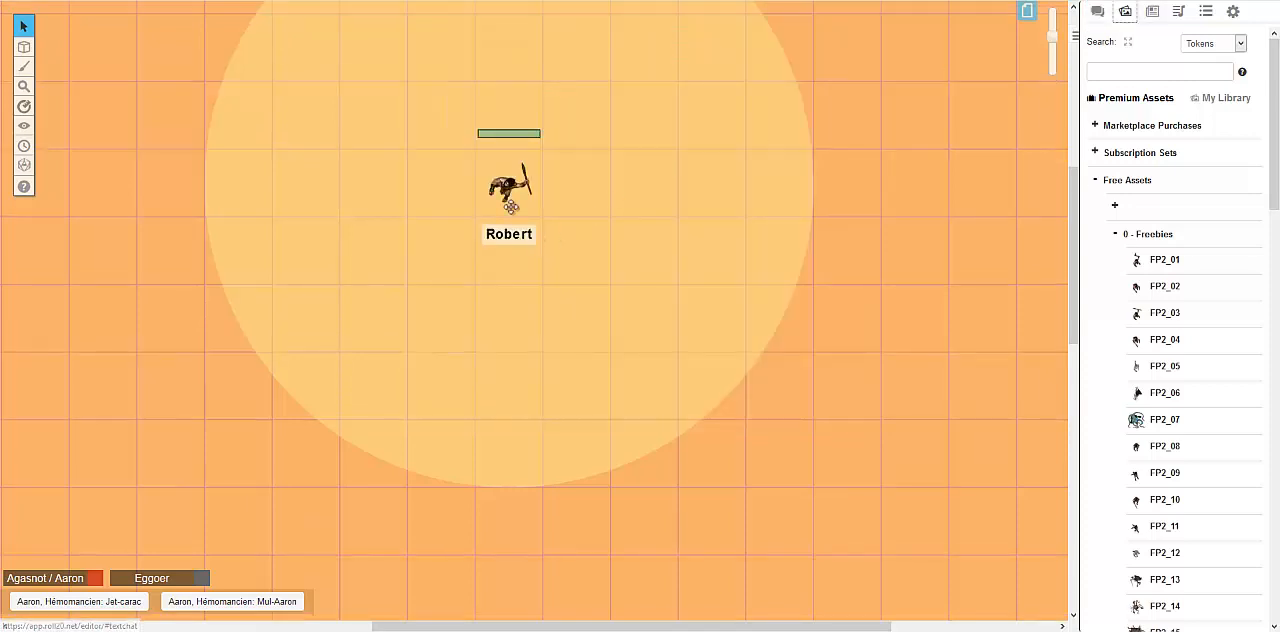
pyautogui.click(503, 191)
pyautogui.click(518, 201)
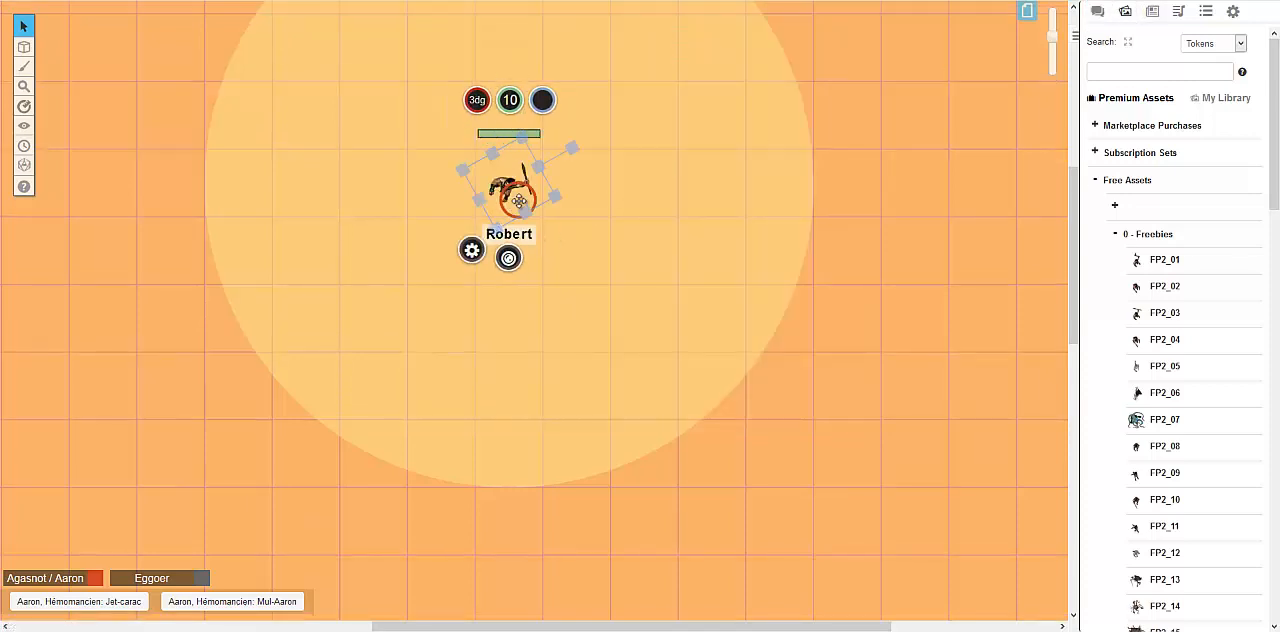
pyautogui.doubleClick(512, 259)
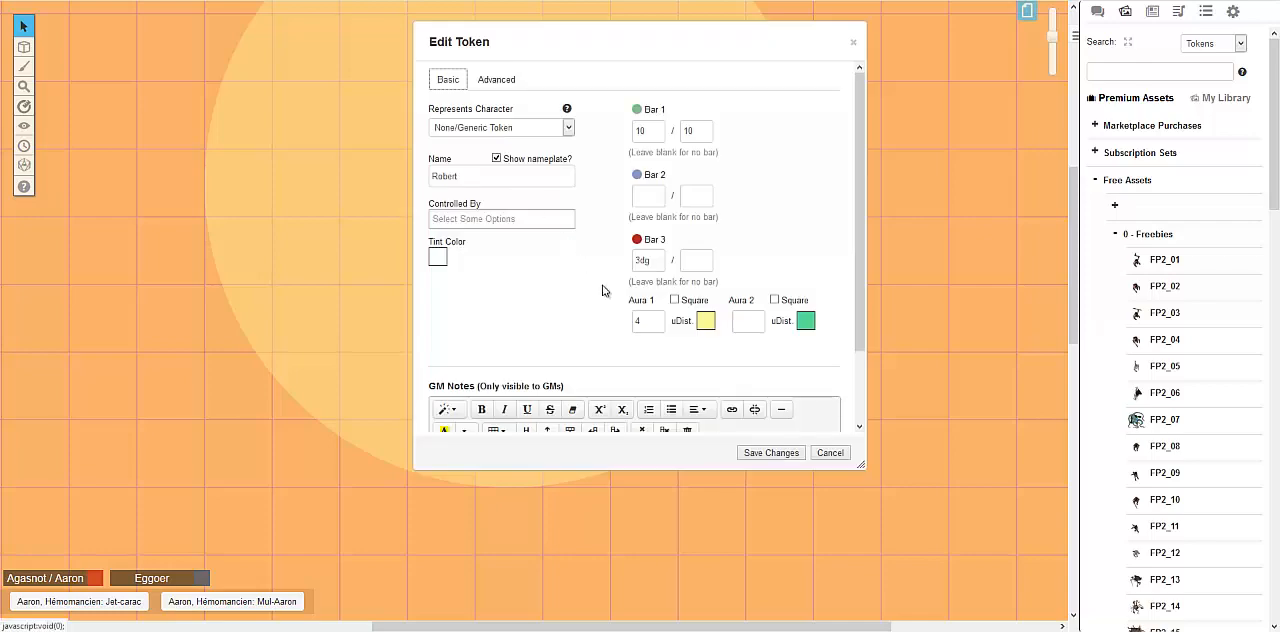
pyautogui.scroll(-1, 600, 289)
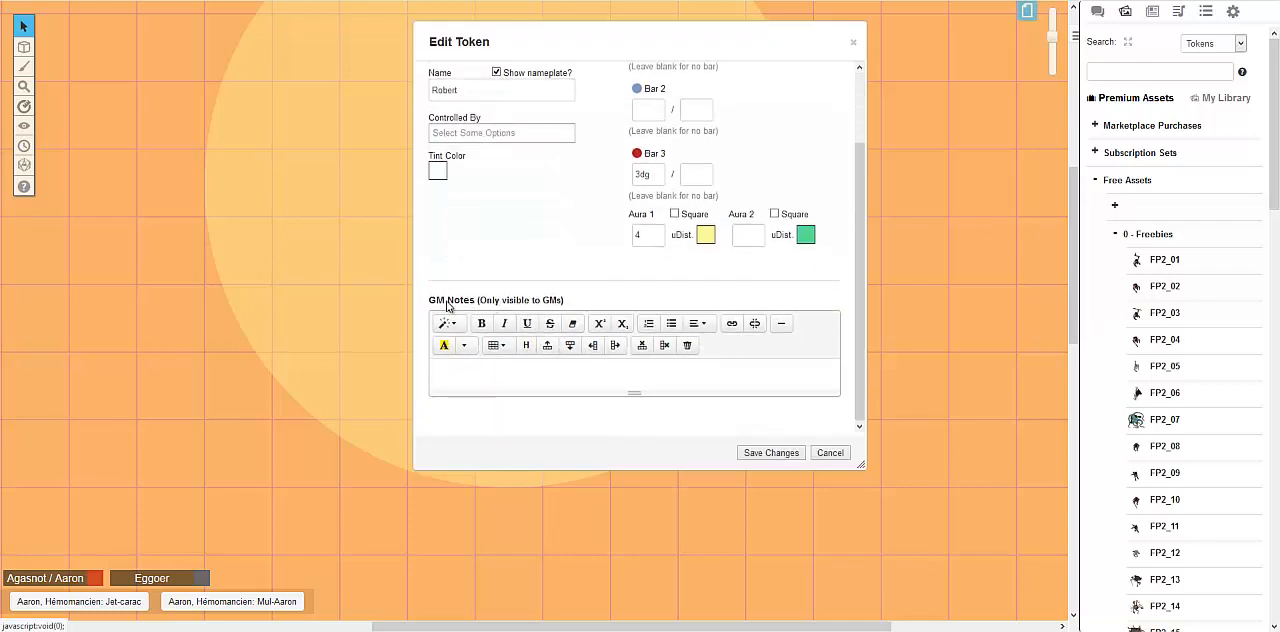
pyautogui.click(548, 367)
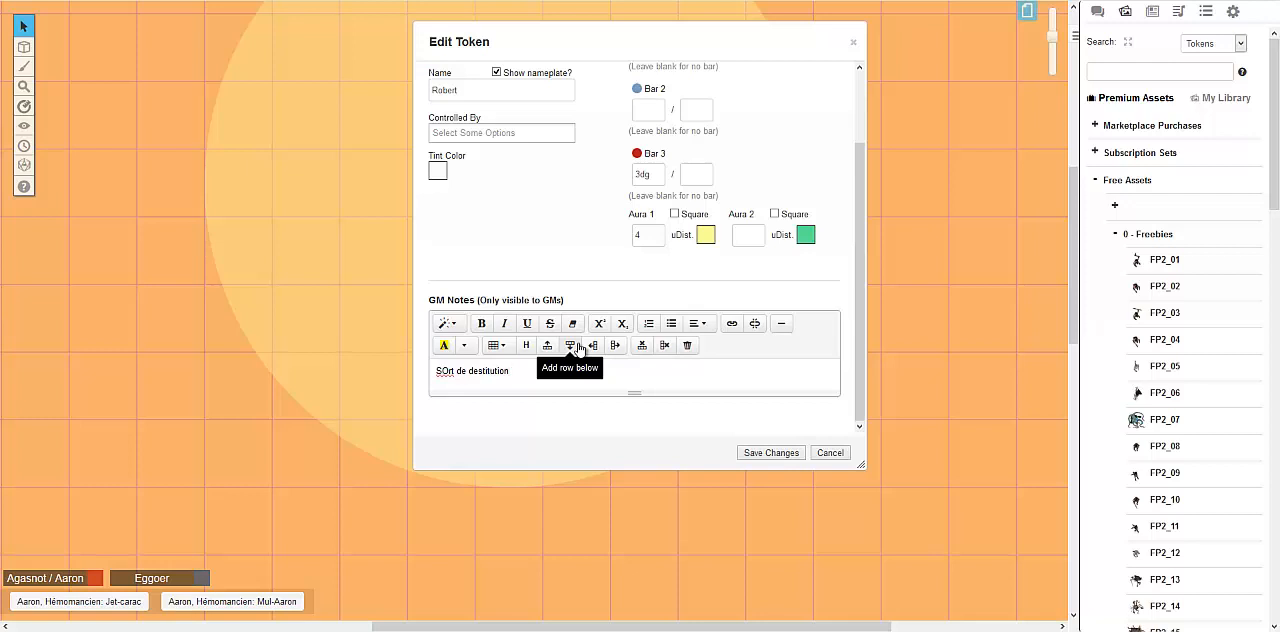
pyautogui.press('Return')
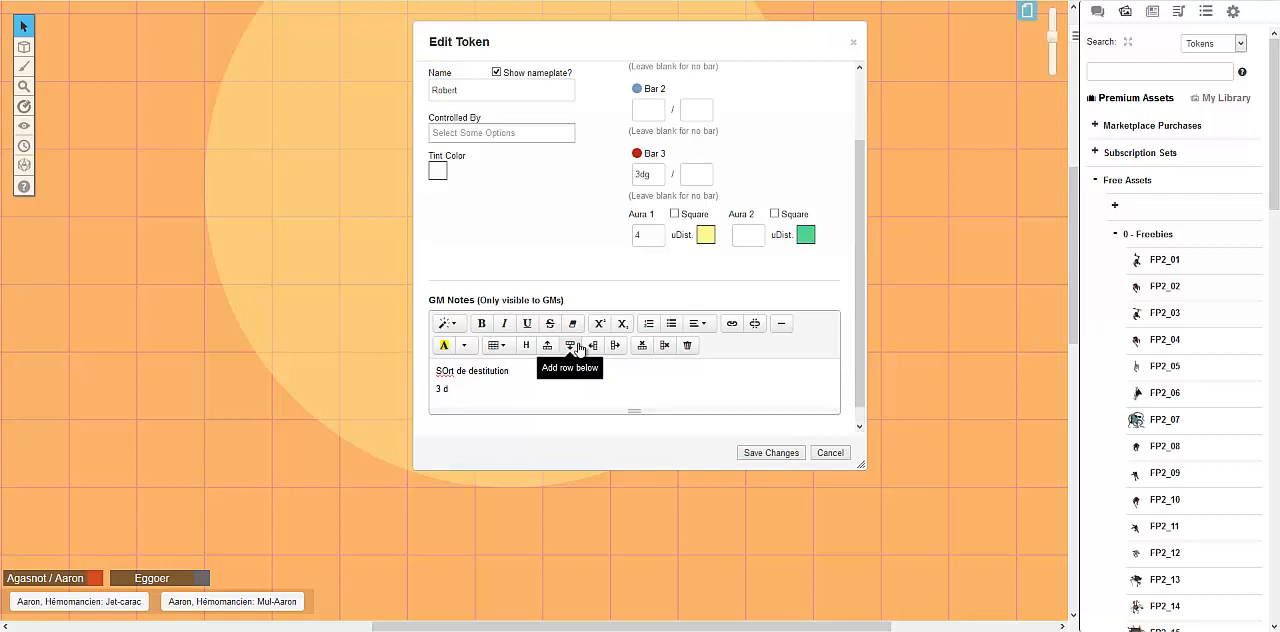
# Review the token's Bar 1 and Bar 3 values, aura settings and GM Notes
pyautogui.scroll(1, 676, 280)
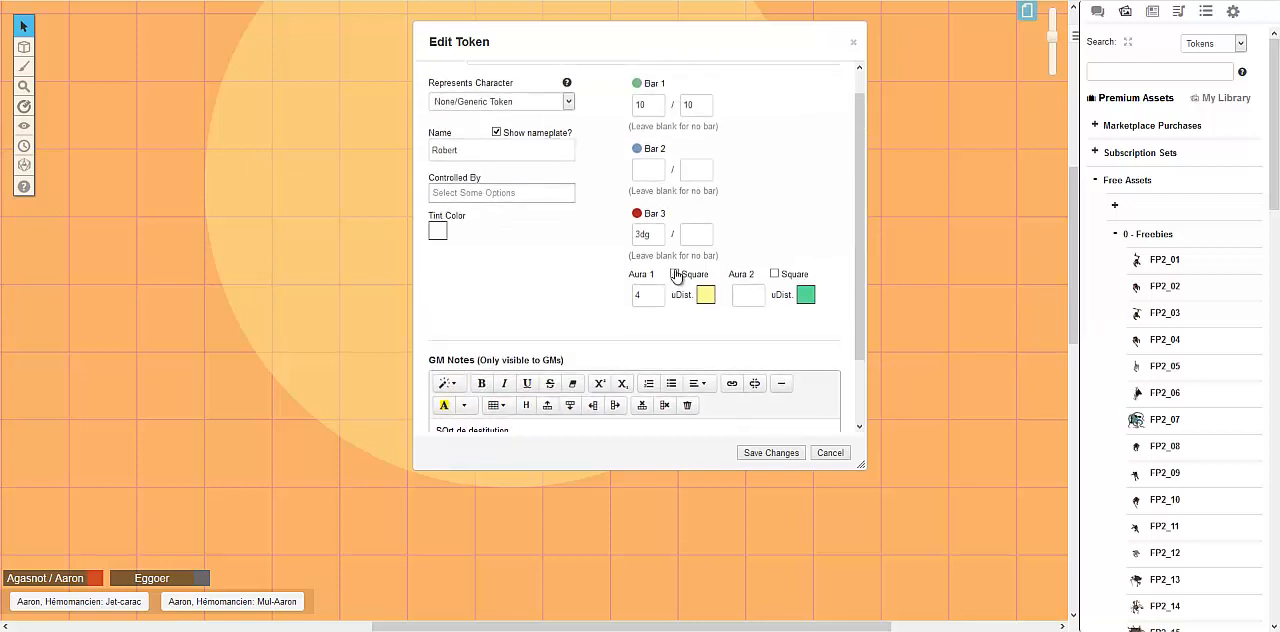
pyautogui.scroll(1, 660, 255)
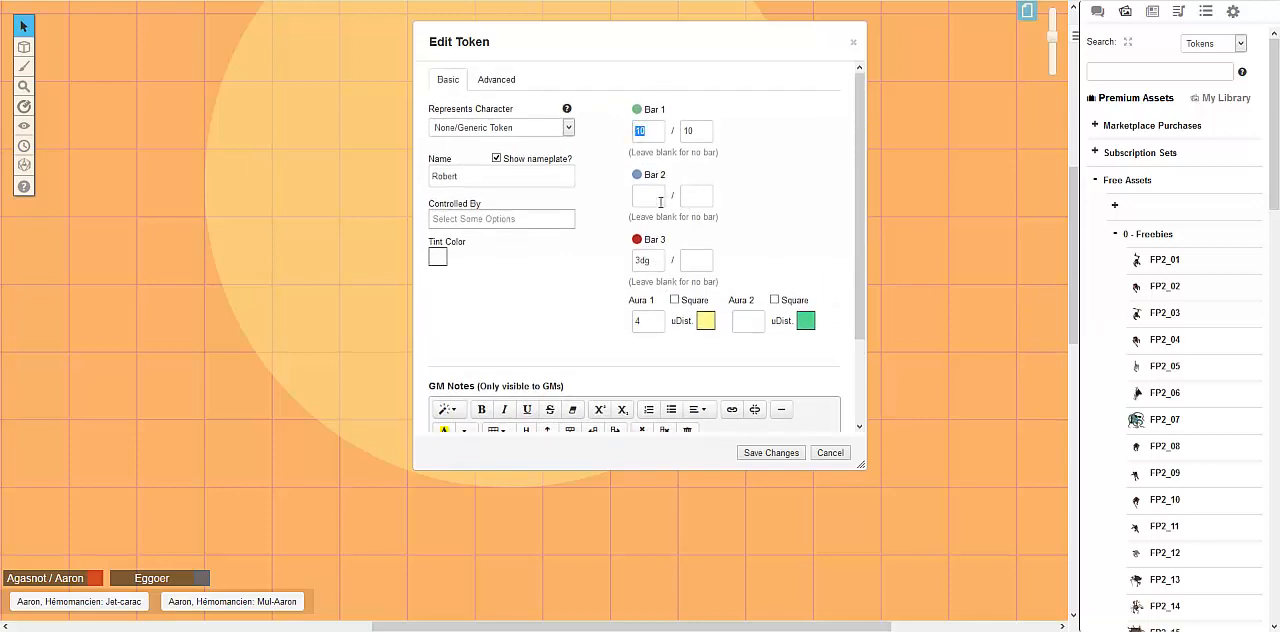
pyautogui.moveTo(652, 260); pyautogui.dragTo(622, 261)
pyautogui.scroll(-1, 680, 315)
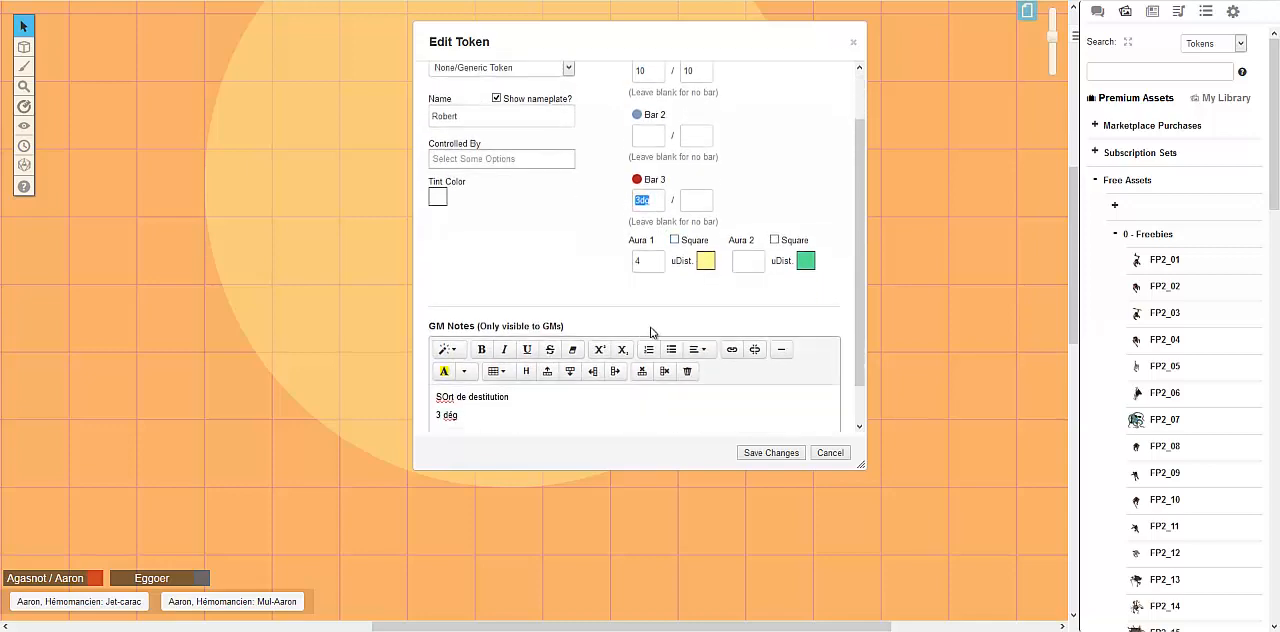
pyautogui.scroll(1, 560, 420)
pyautogui.scroll(-2, 588, 345)
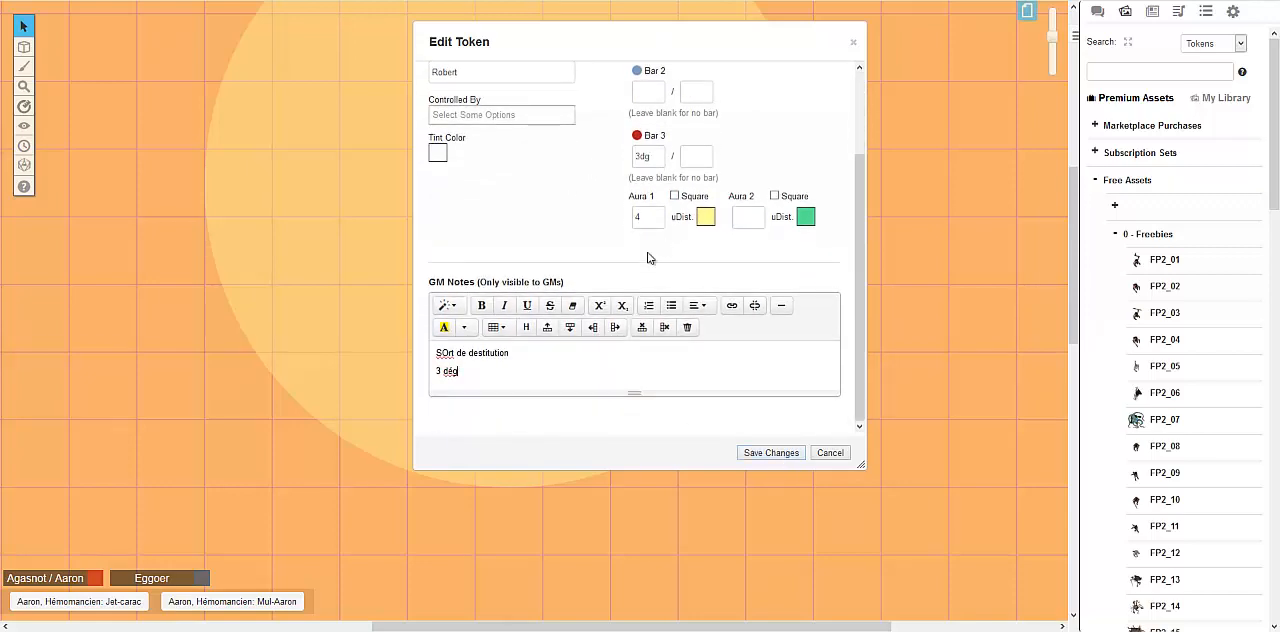
pyautogui.scroll(2, 640, 215)
pyautogui.scroll(-1, 504, 405)
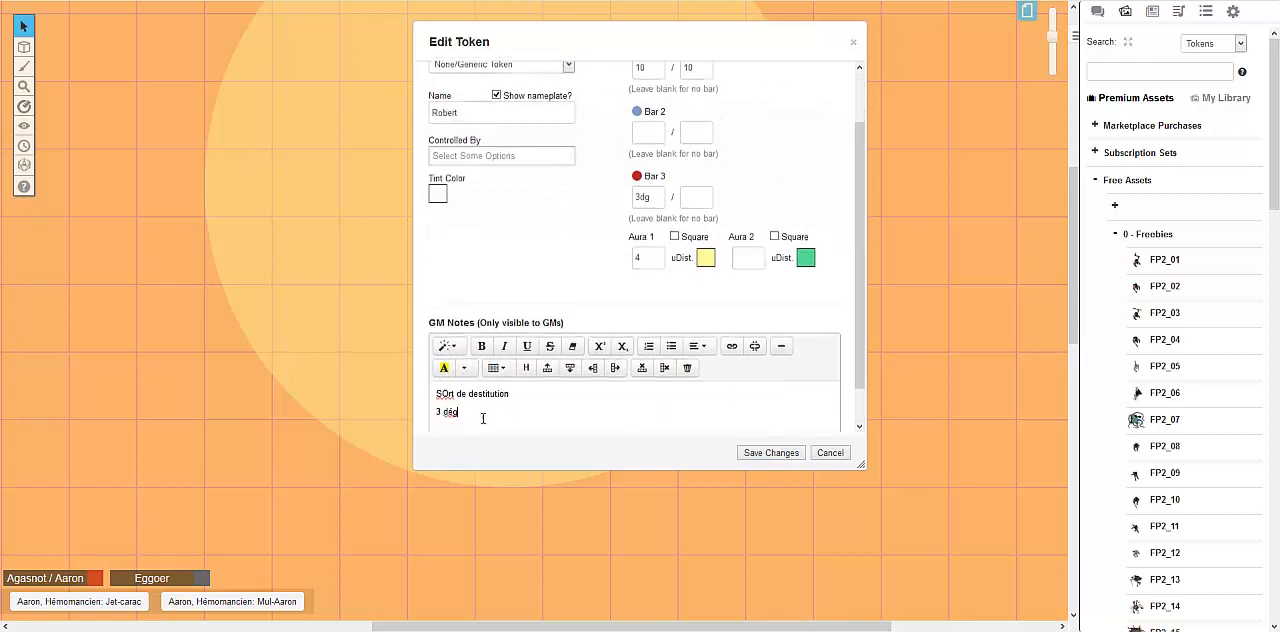
# Save the token's GM Notes changes and paste a copy of the token beside the original
pyautogui.scroll(-1, 483, 418)
pyautogui.click(771, 453)
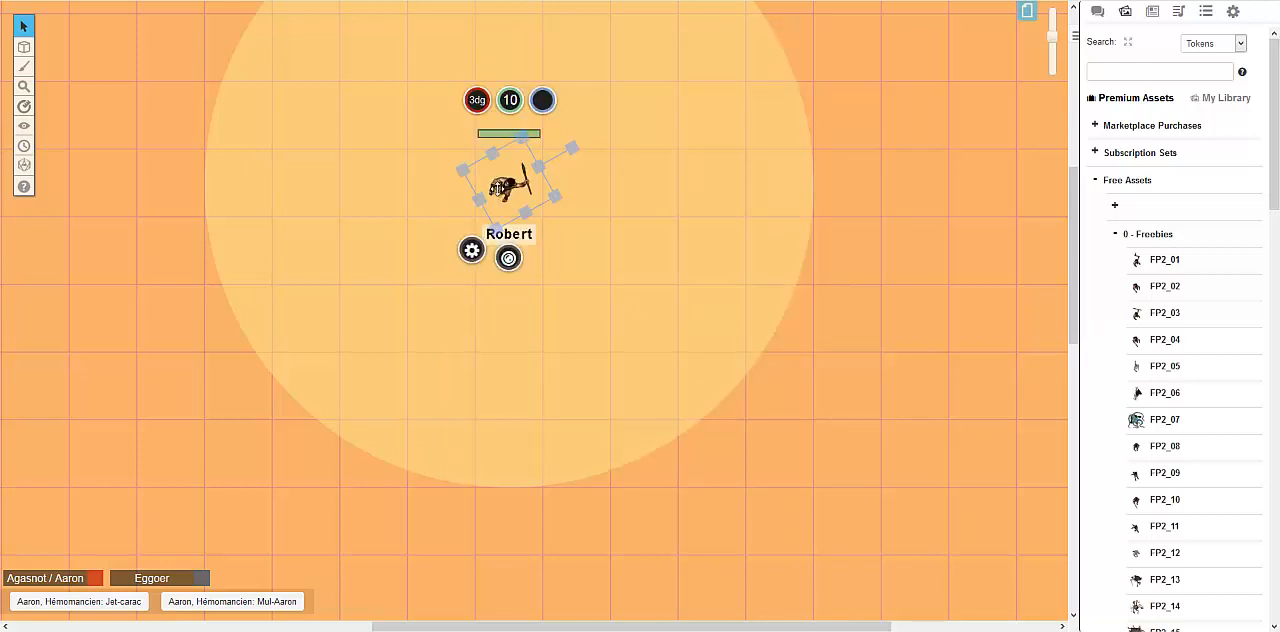
pyautogui.click(571, 193)
pyautogui.hotkey('ctrl', 'v')
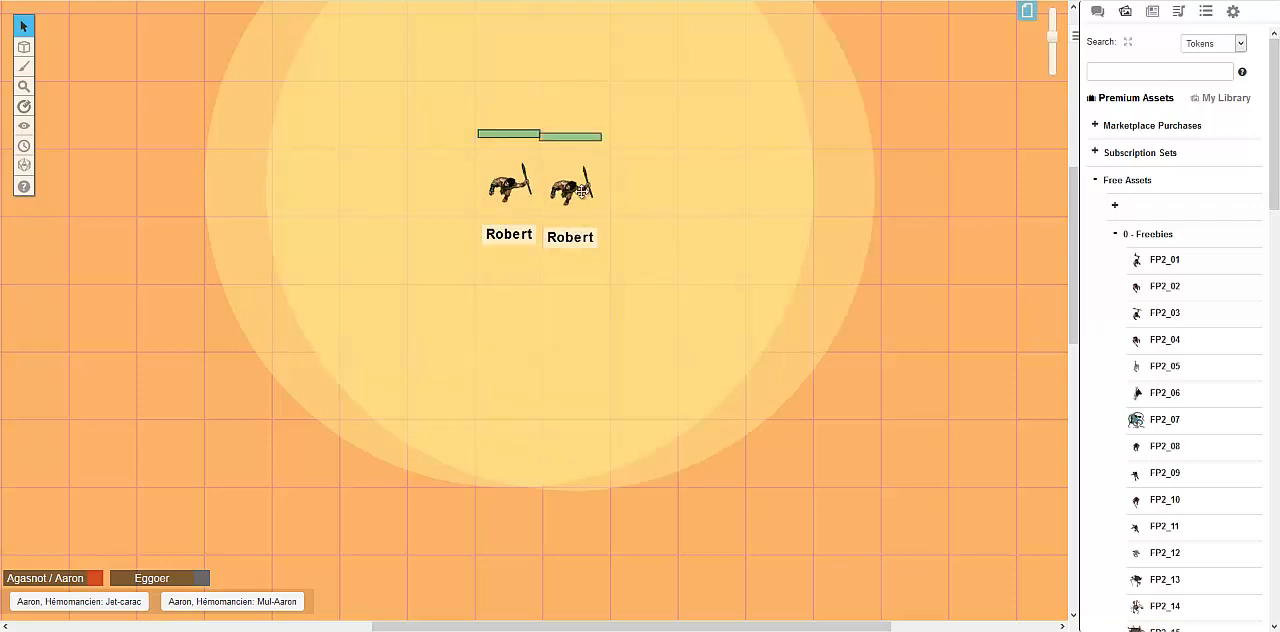
# Review the copied token's bars, aura settings and GM Notes, and close its settings without saving
pyautogui.doubleClick(576, 188)
pyautogui.scroll(-2, 570, 258)
pyautogui.scroll(-1, 560, 290)
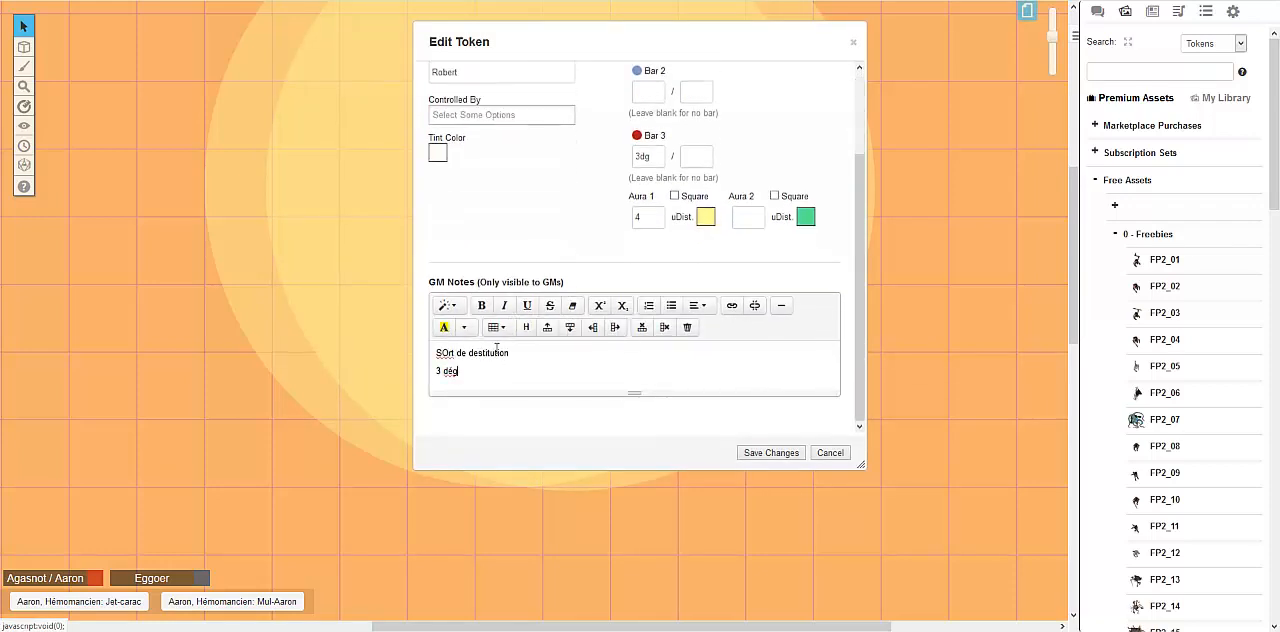
pyautogui.scroll(3, 557, 240)
pyautogui.click(817, 451)
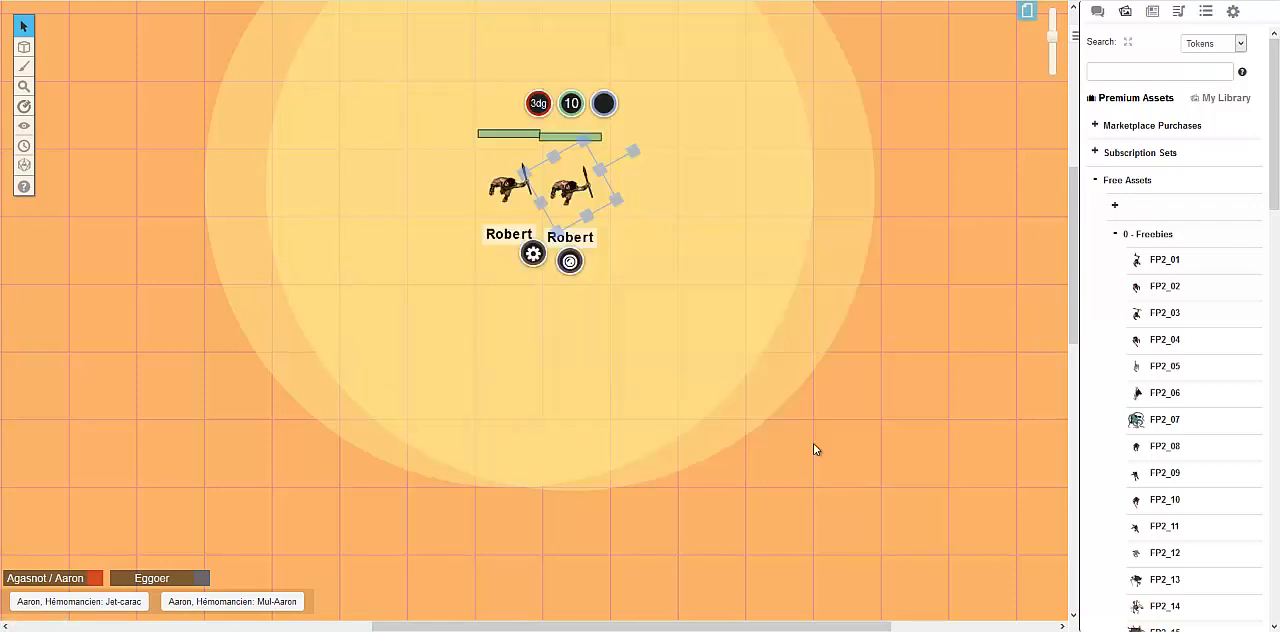
# Move the copied token two squares from the original in the same row and rotate it toward the upper-left
pyautogui.moveTo(541, 202); pyautogui.dragTo(568, 224)
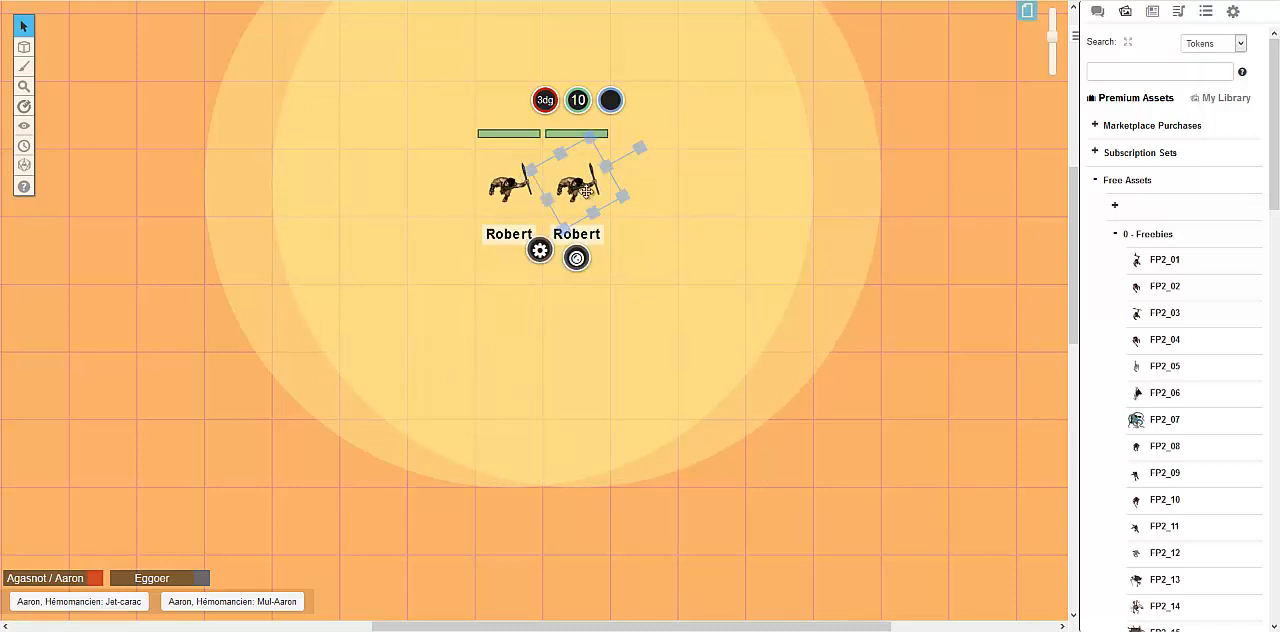
pyautogui.moveTo(590, 176); pyautogui.dragTo(590, 130)
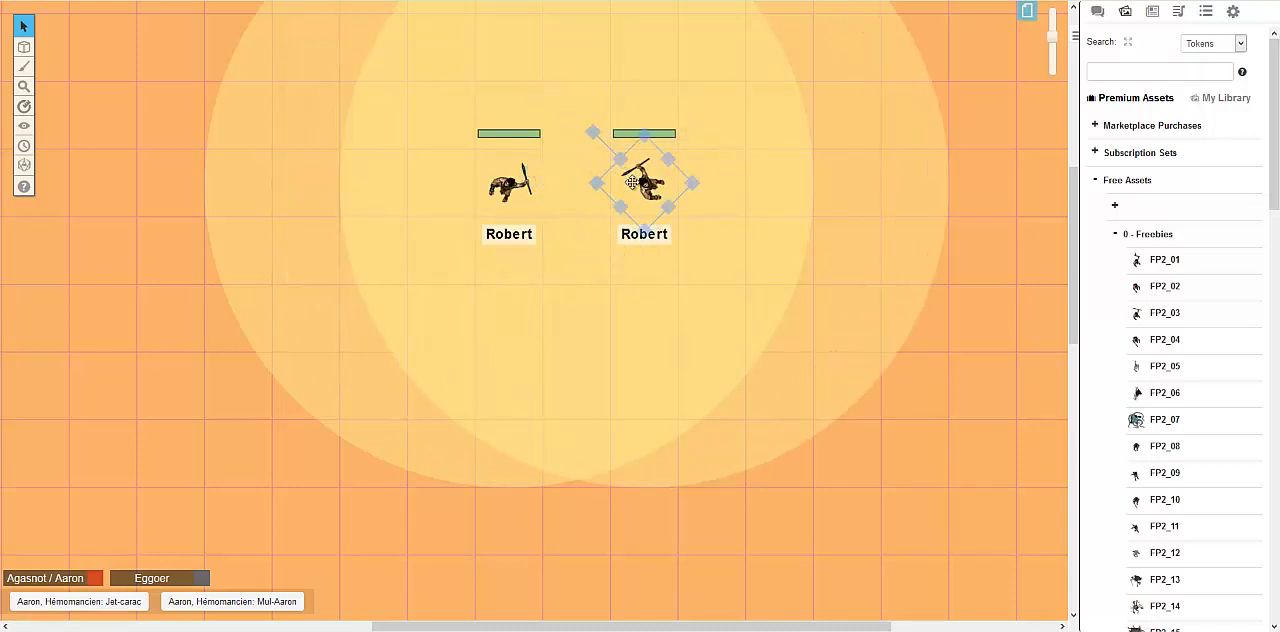
pyautogui.click(632, 182)
# Open the copied token's settings, examine its advanced player permissions and return to the basic settings
pyautogui.doubleClick(633, 185)
pyautogui.click(497, 86)
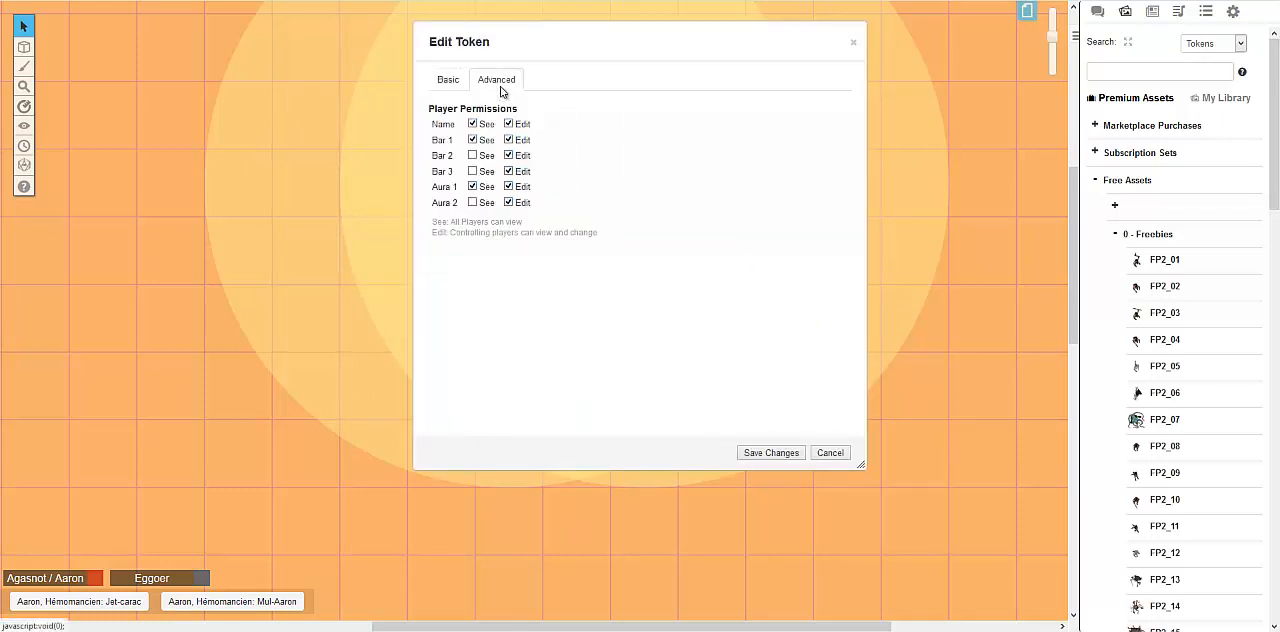
pyautogui.click(452, 82)
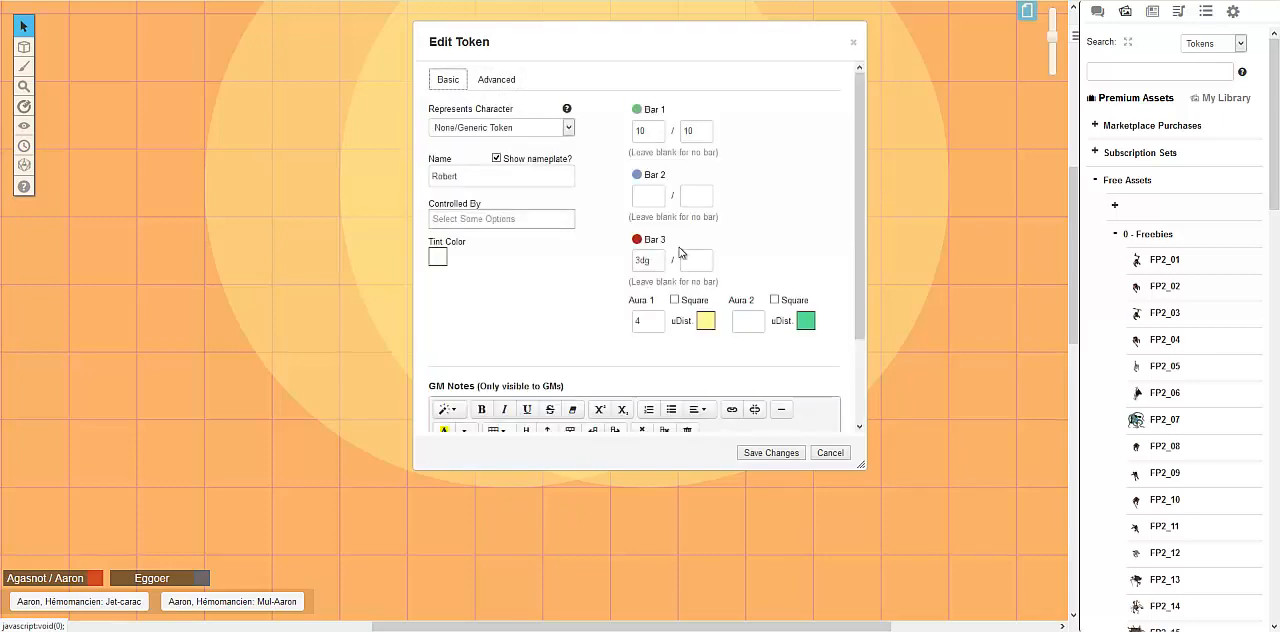
# Set the copied token's Tint Color to blue (#0000ff) and save the changes
pyautogui.scroll(-2, 608, 286)
pyautogui.click(438, 157)
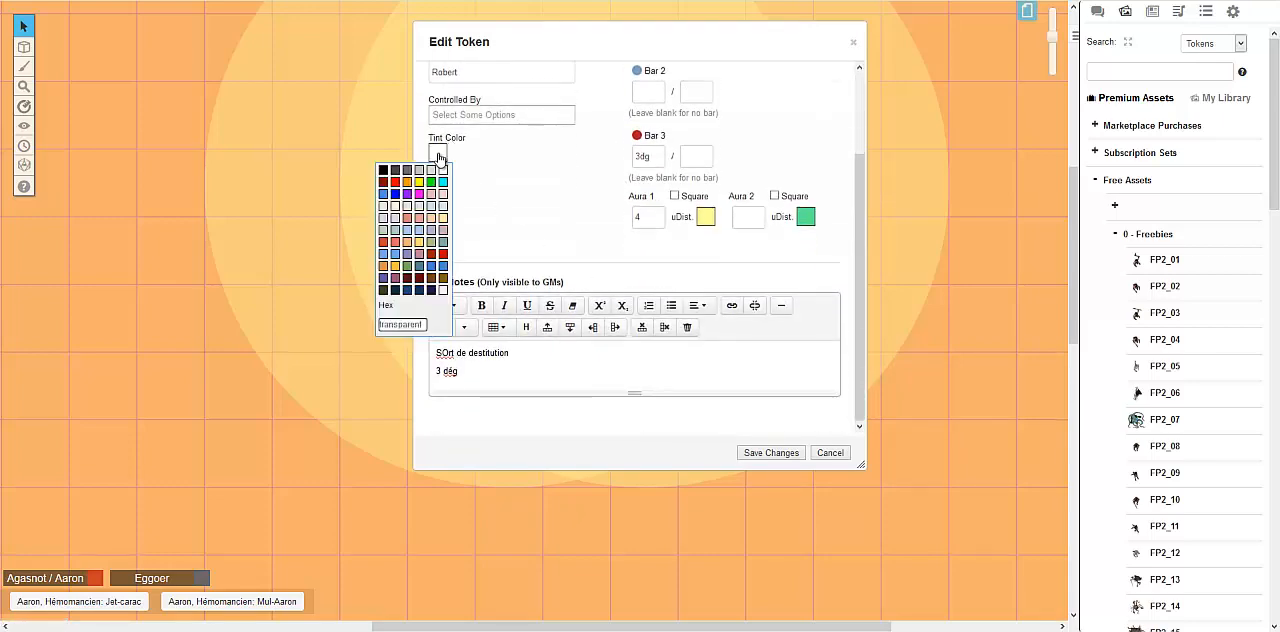
pyautogui.click(533, 192)
pyautogui.scroll(2, 481, 237)
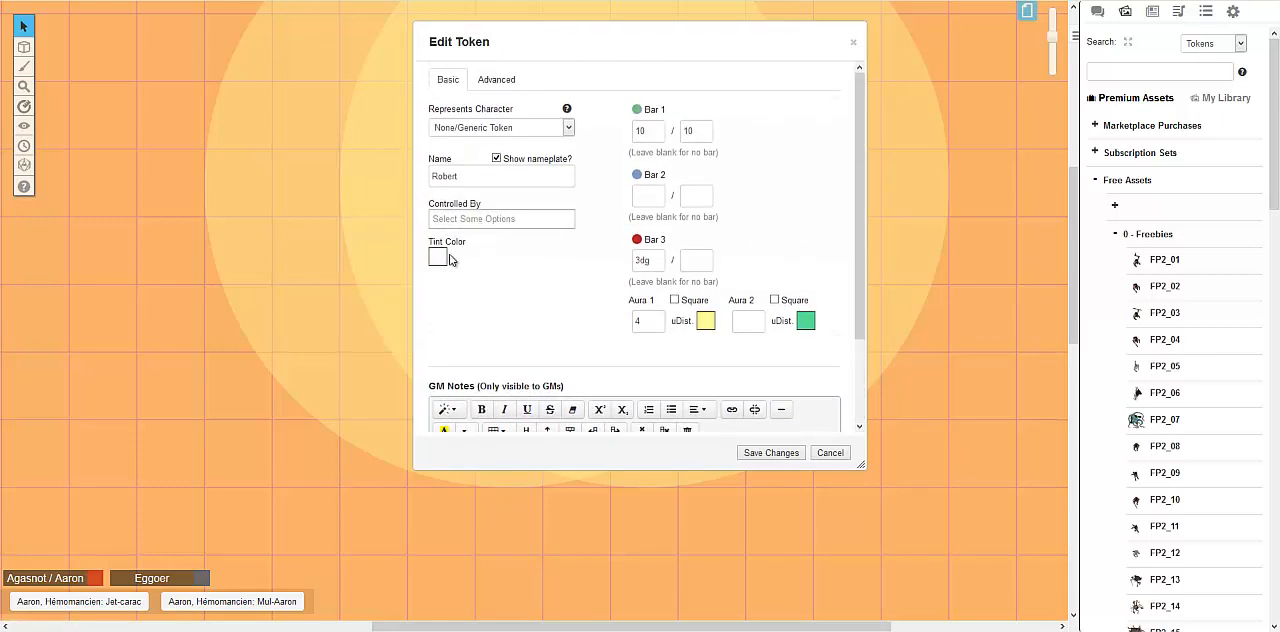
pyautogui.click(440, 259)
pyautogui.click(556, 290)
pyautogui.click(438, 258)
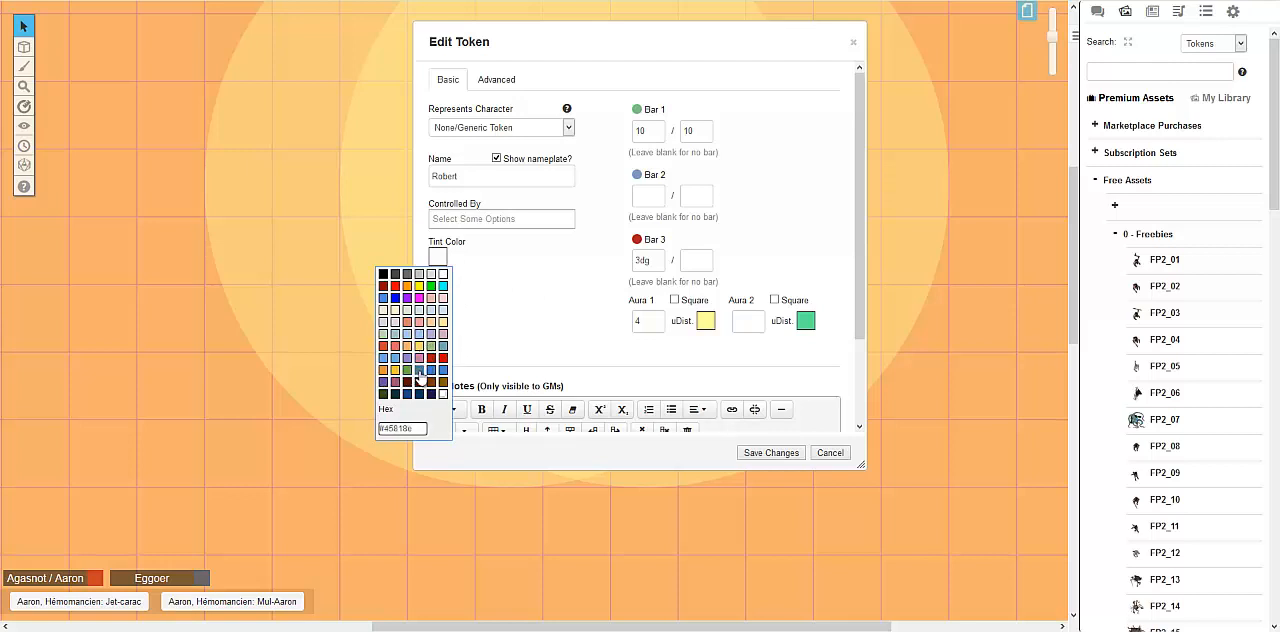
pyautogui.click(396, 303)
pyautogui.click(752, 452)
# Reopen the blue token's settings to check its tint, and close them without saving
pyautogui.doubleClick(652, 182)
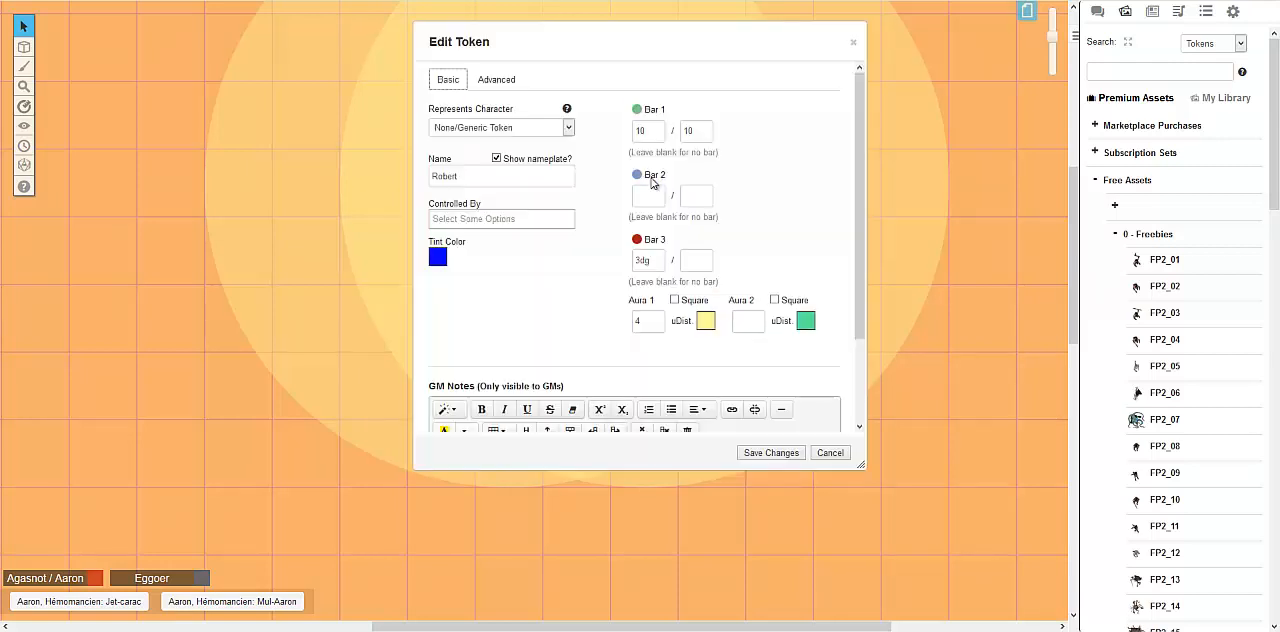
pyautogui.click(853, 42)
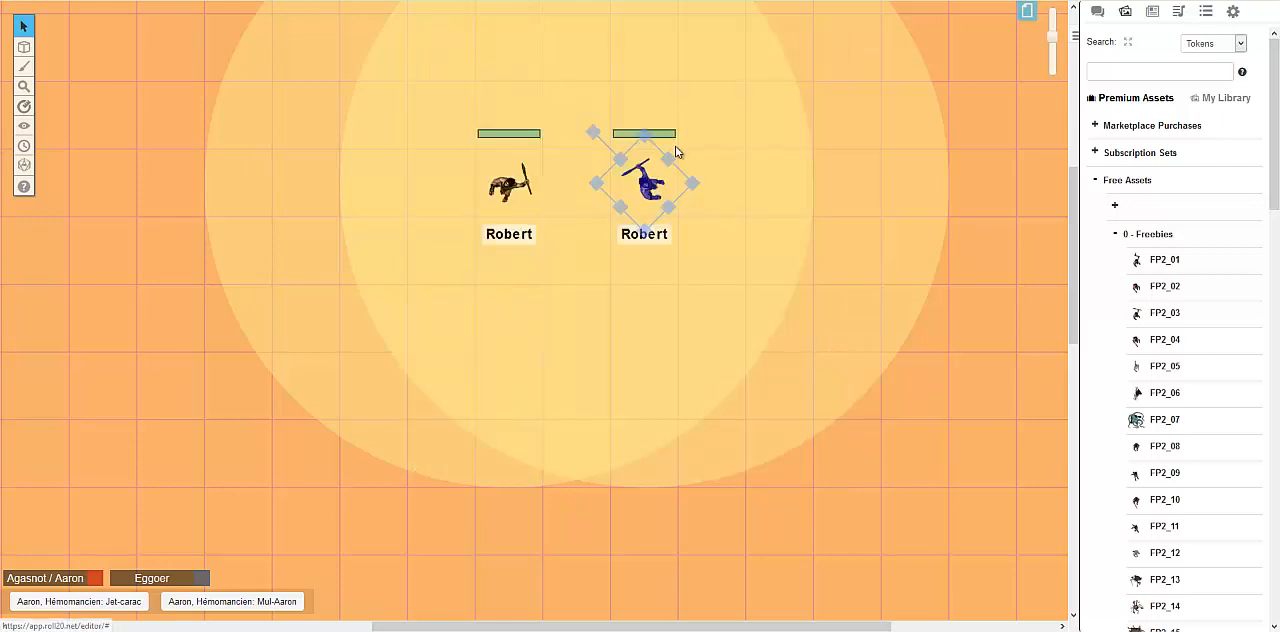
pyautogui.click(648, 172)
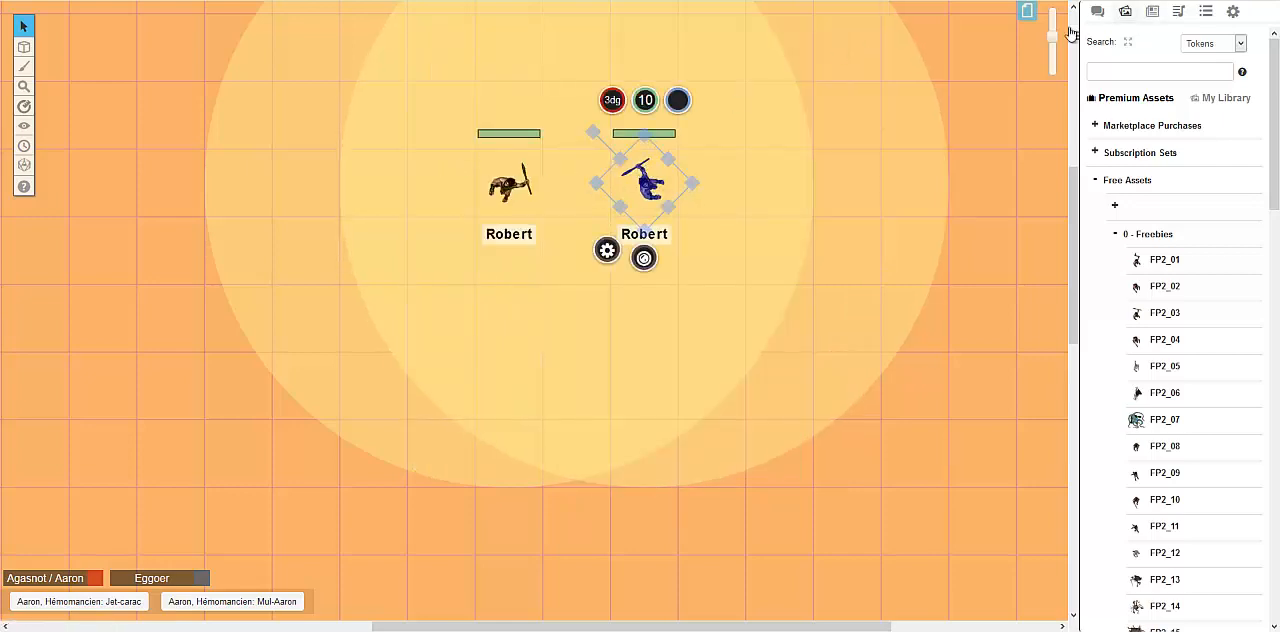
# Draw a pink-outlined rectangle about four squares wide and five high in the empty map area left of the tokens
pyautogui.moveTo(1052, 37); pyautogui.dragTo(1052, 47)
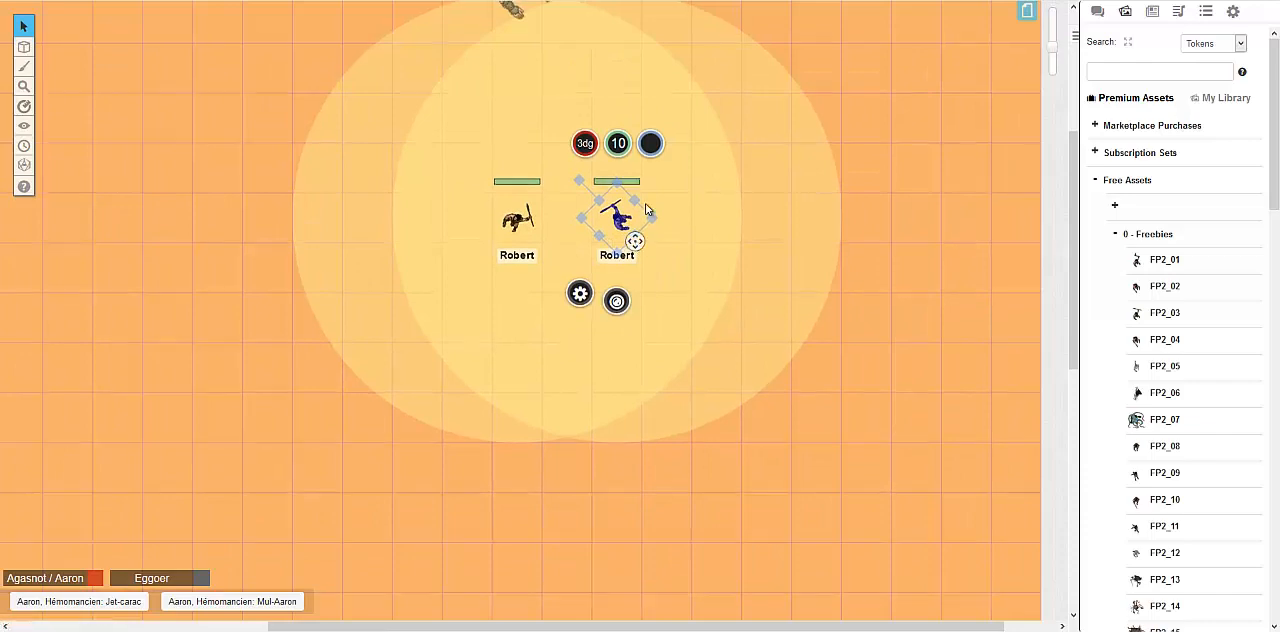
pyautogui.scroll(3, 646, 209)
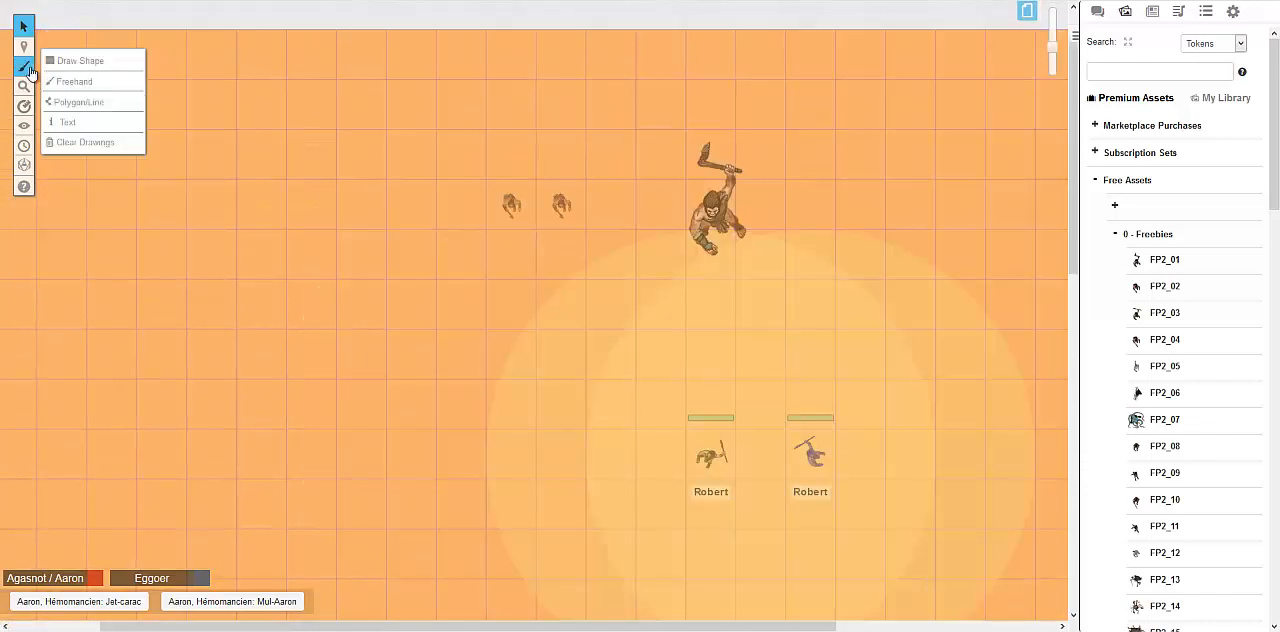
pyautogui.click(30, 70)
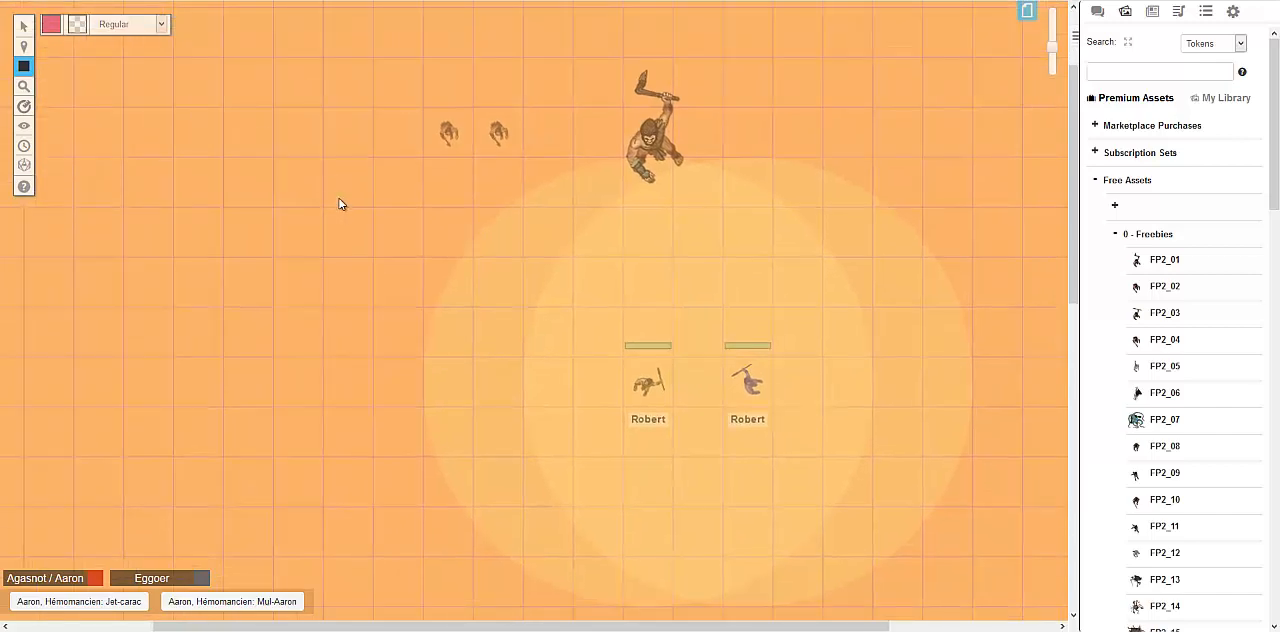
pyautogui.moveTo(24, 70)
pyautogui.moveTo(160, 118); pyautogui.dragTo(366, 378)
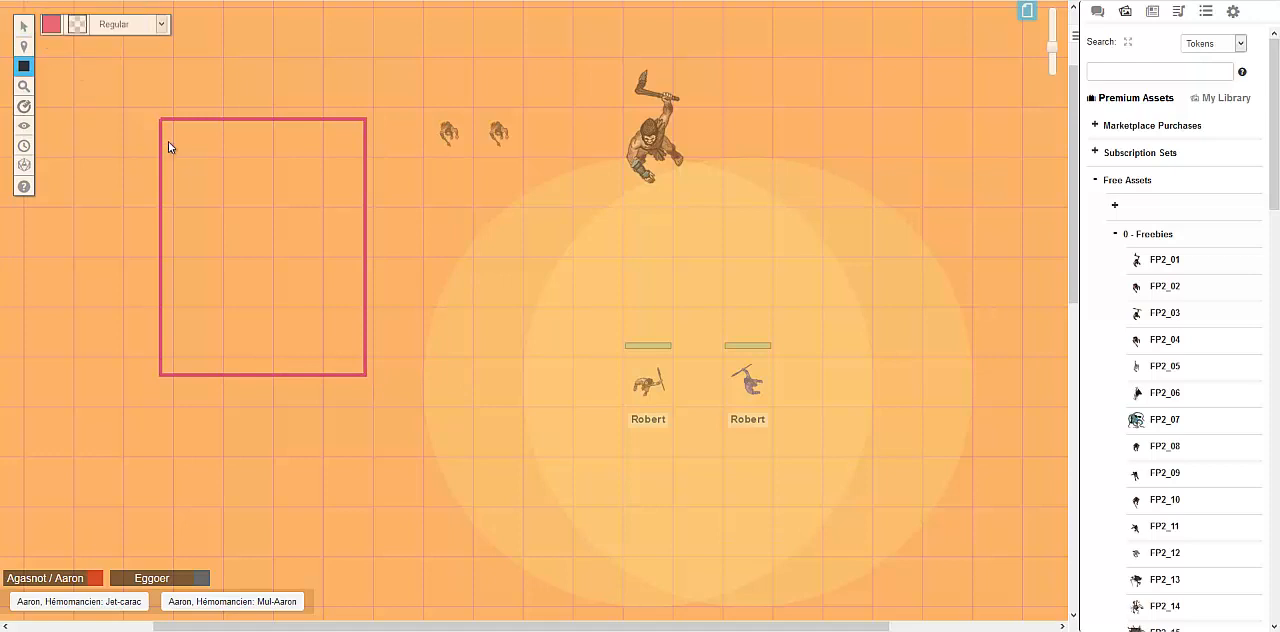
# Select the drawn rectangle and set its outline thickness to Large
pyautogui.click(51, 26)
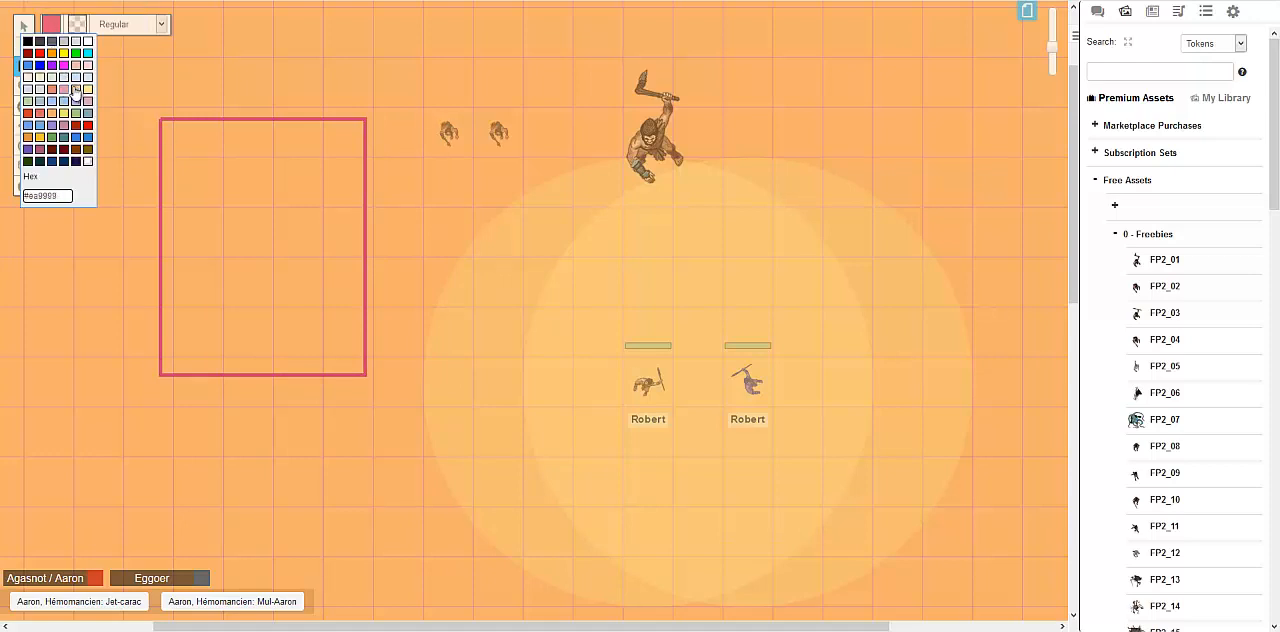
pyautogui.click(76, 28)
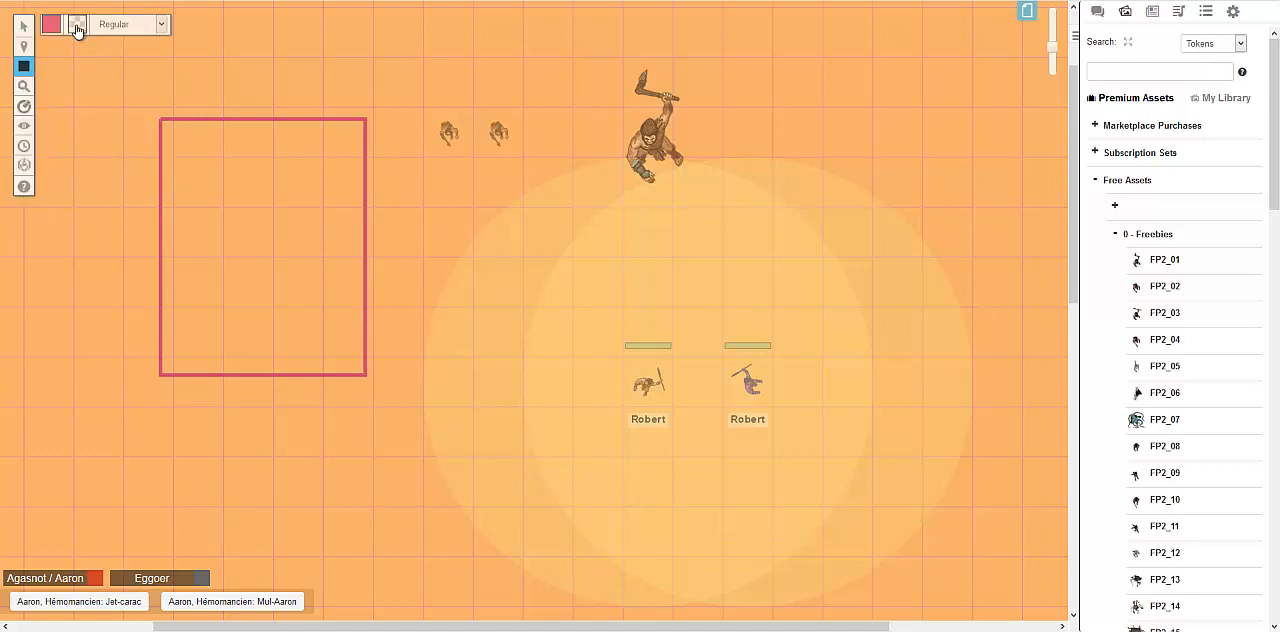
pyautogui.click(23, 26)
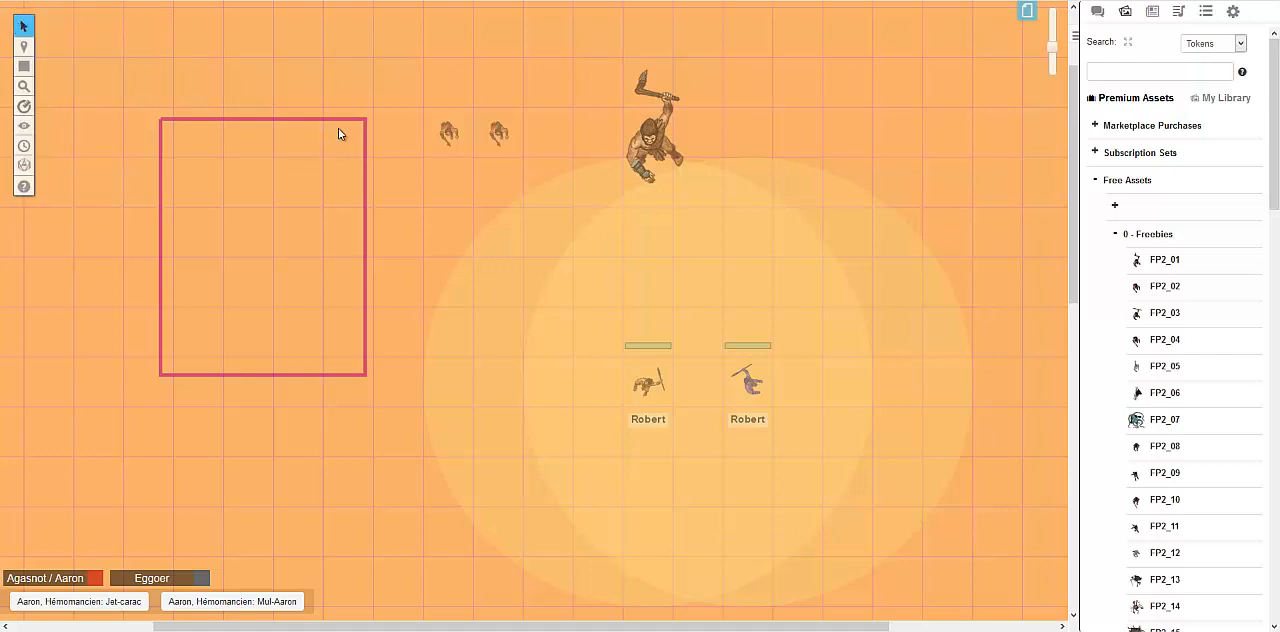
pyautogui.click(339, 121)
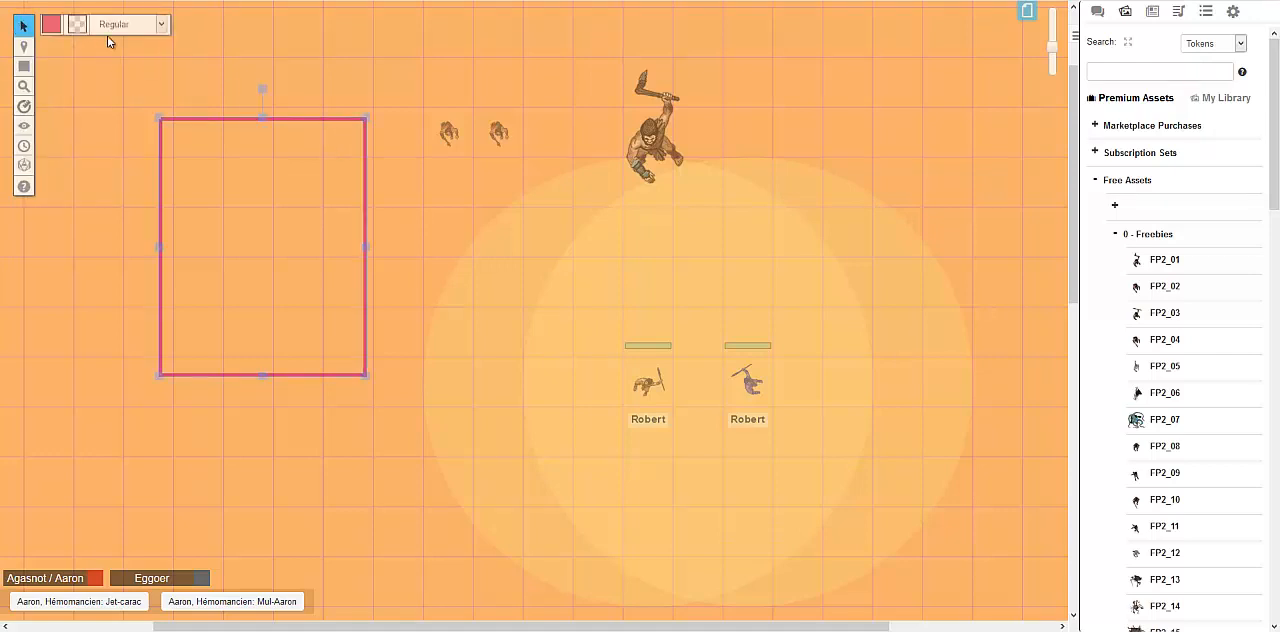
pyautogui.click(176, 29)
pyautogui.click(207, 120)
pyautogui.click(161, 25)
pyautogui.click(129, 86)
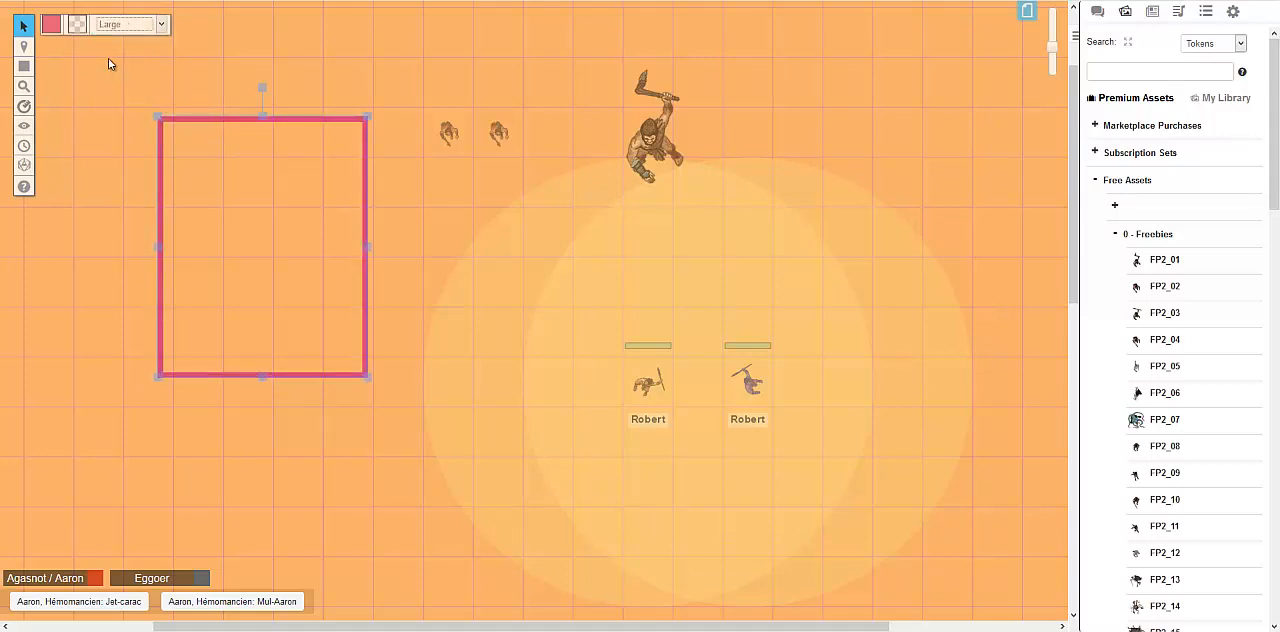
# Fill the rectangle with bright green, and set its fill back to transparent
pyautogui.click(77, 28)
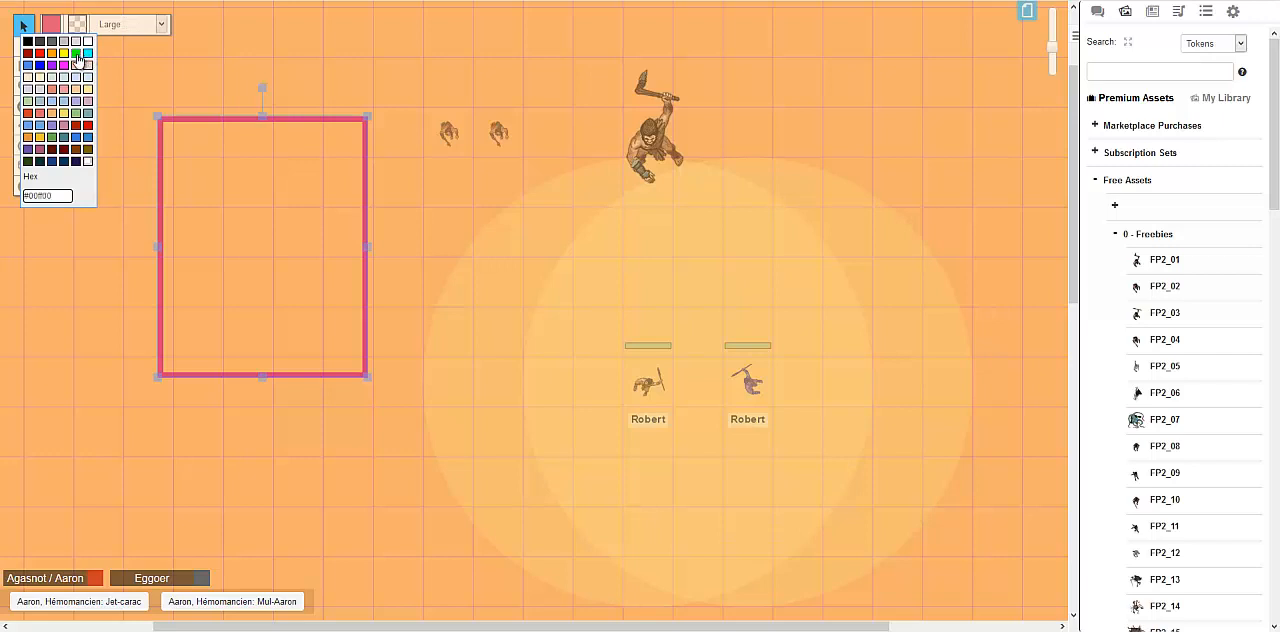
pyautogui.click(75, 52)
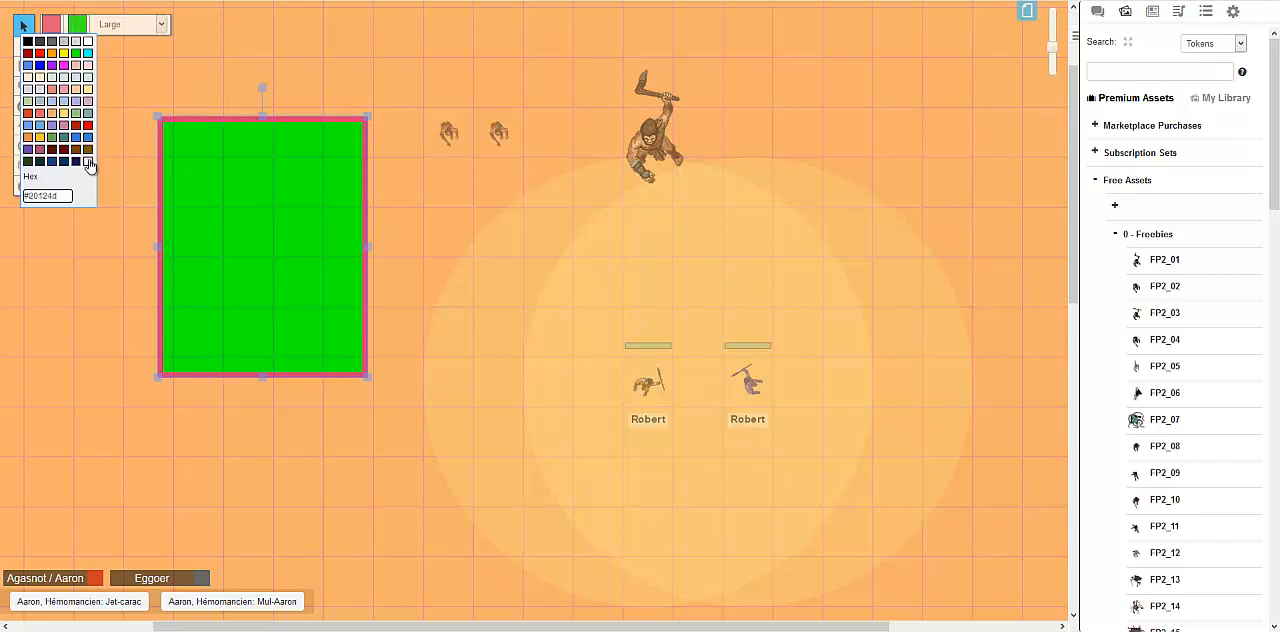
pyautogui.click(88, 161)
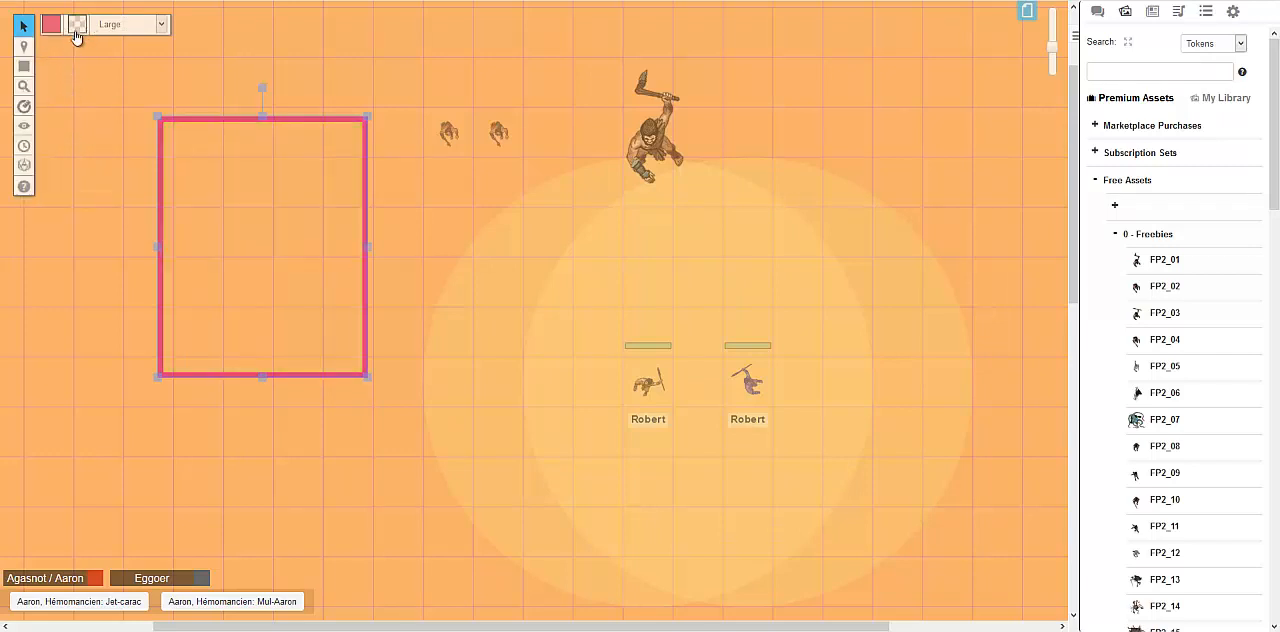
# Give the rectangle a pale cream fill and make its outline transparent
pyautogui.click(77, 25)
pyautogui.click(41, 78)
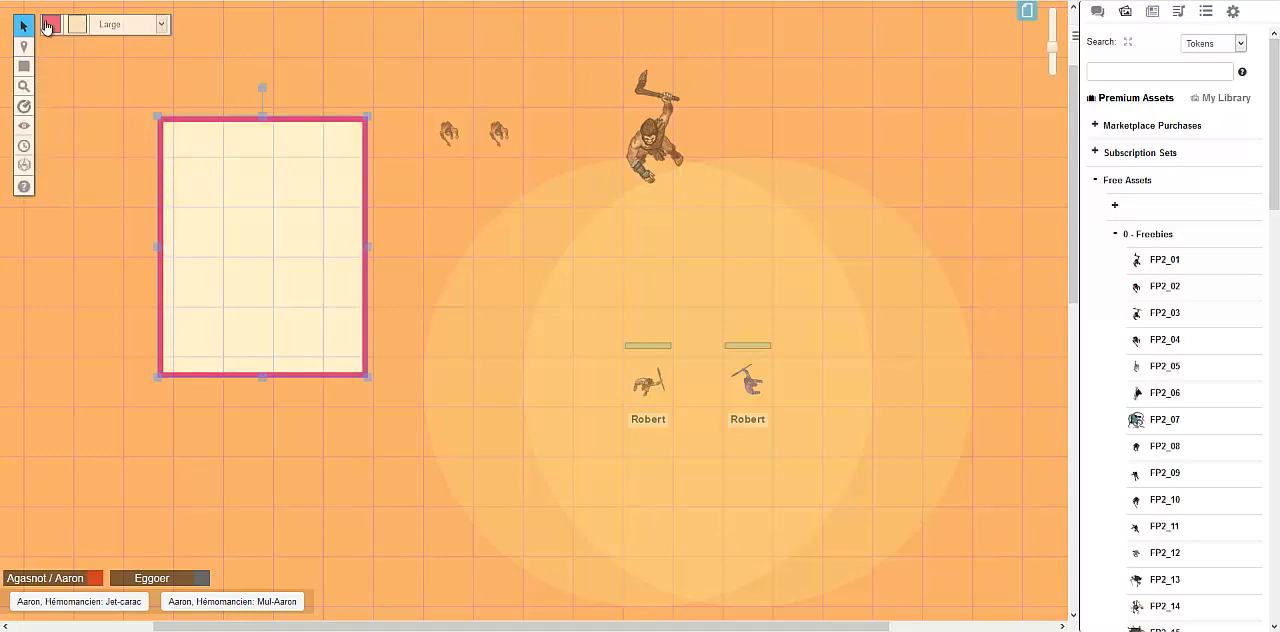
pyautogui.click(52, 30)
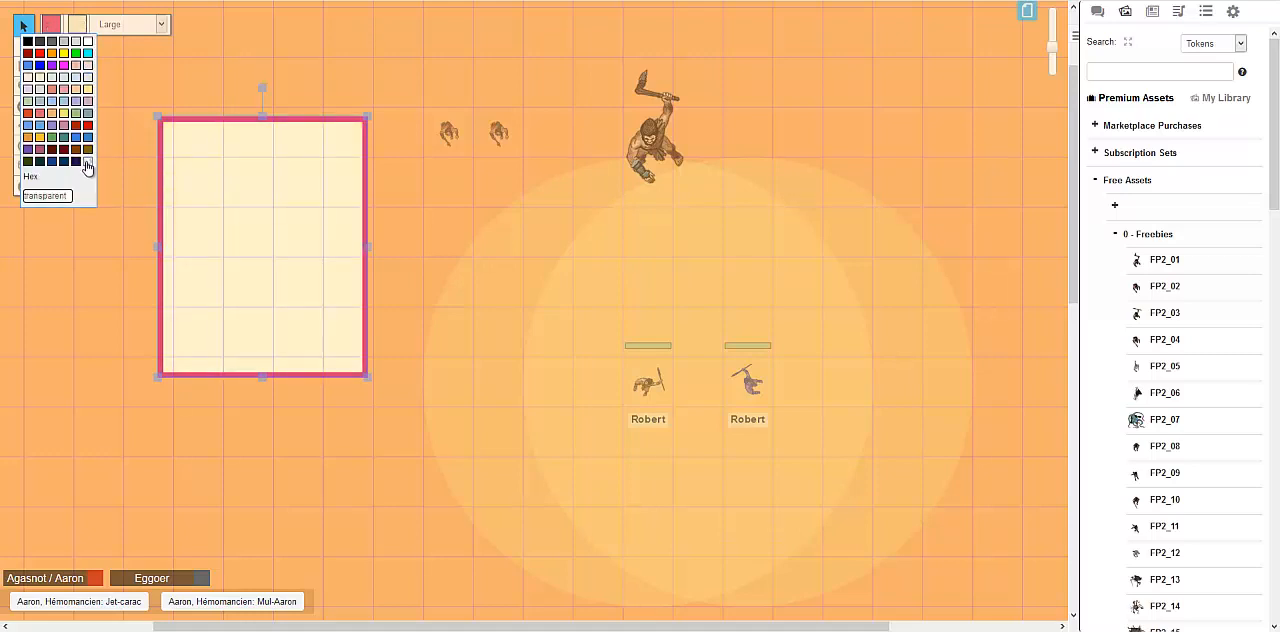
pyautogui.click(87, 162)
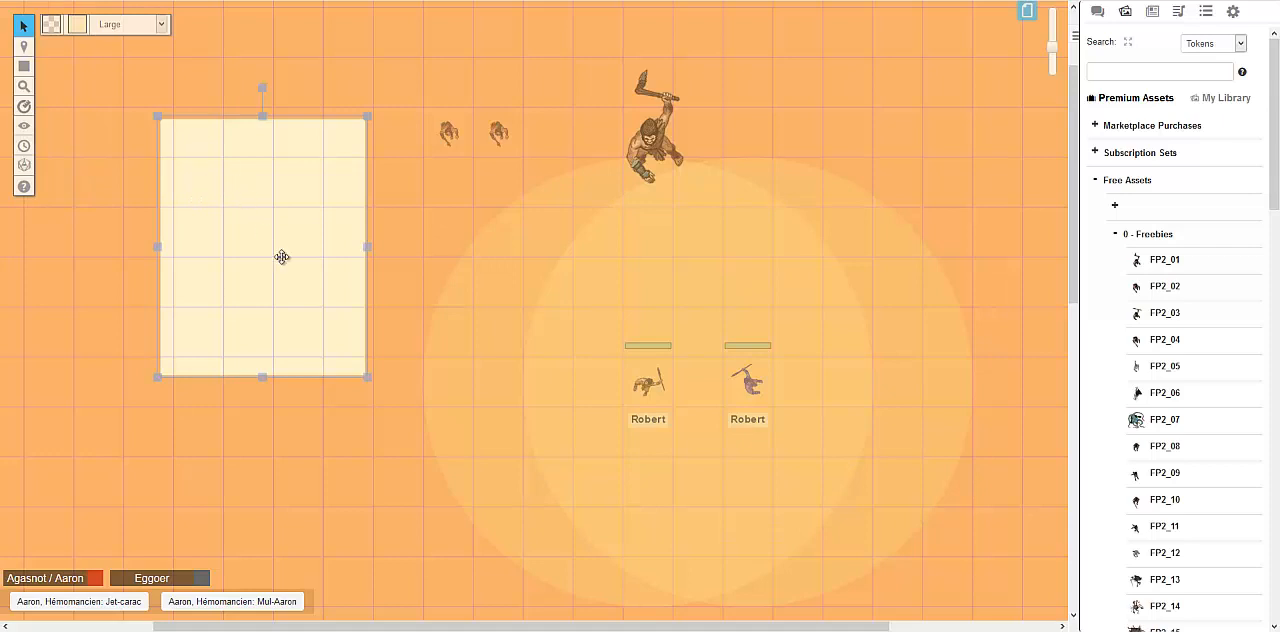
# Reposition the cream rectangle near the map's upper-left area and rotate it to a tilt of about 15 degrees, rotation handle facing down
pyautogui.moveTo(266, 229); pyautogui.dragTo(286, 237)
pyautogui.click(277, 100)
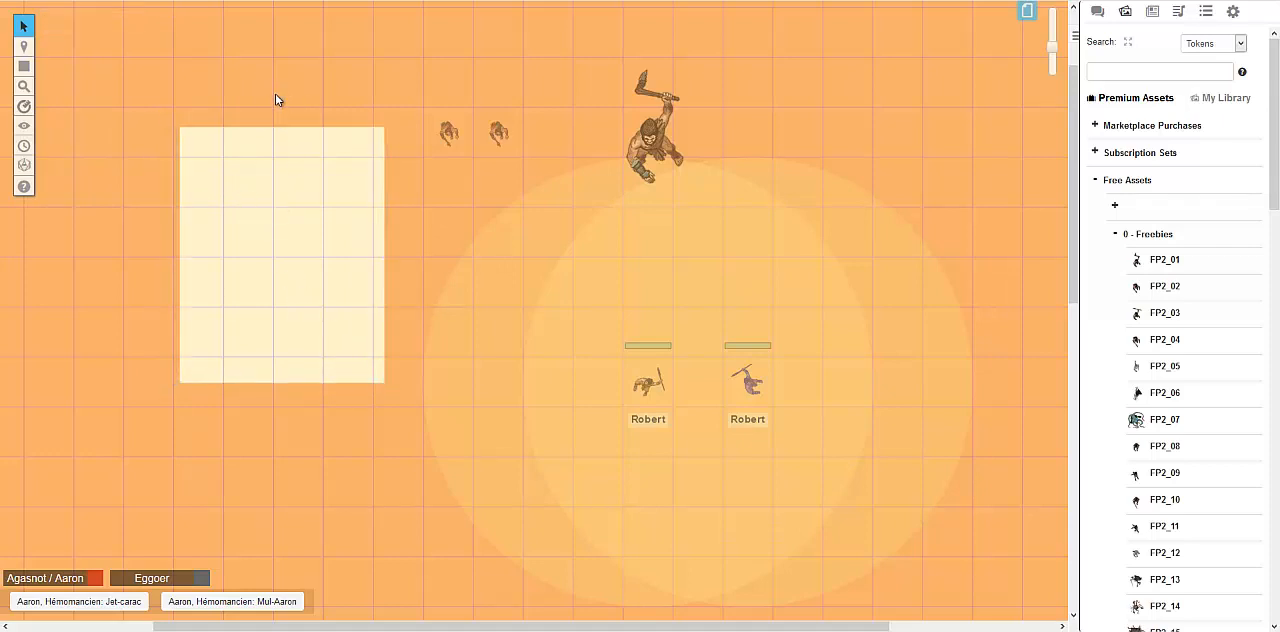
pyautogui.click(286, 140)
pyautogui.moveTo(284, 94); pyautogui.dragTo(203, 160)
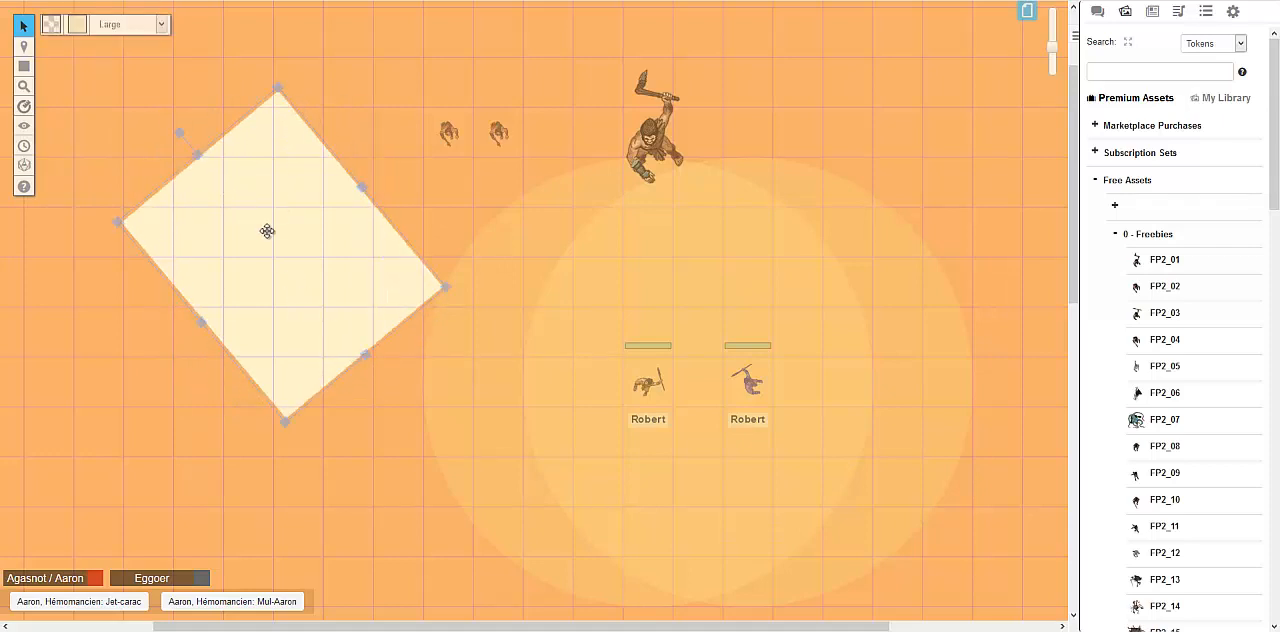
pyautogui.moveTo(267, 226); pyautogui.dragTo(290, 160)
pyautogui.moveTo(202, 97); pyautogui.dragTo(160, 190)
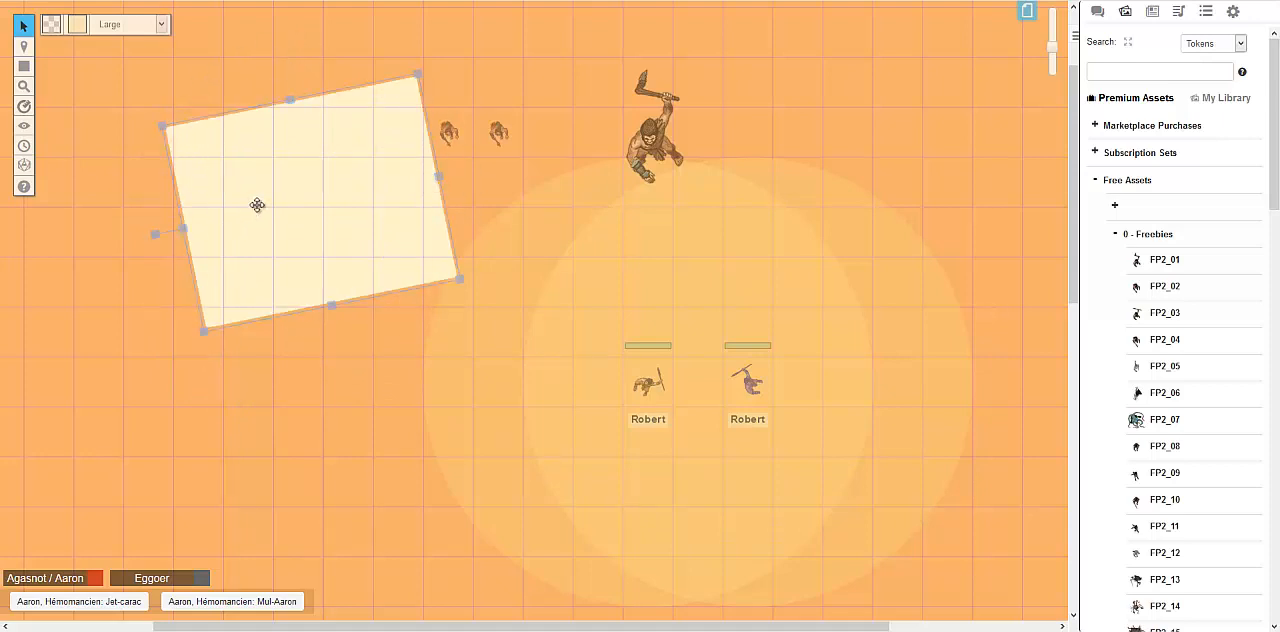
pyautogui.moveTo(257, 206); pyautogui.dragTo(349, 199)
pyautogui.moveTo(267, 219); pyautogui.dragTo(434, 256)
pyautogui.moveTo(414, 195); pyautogui.dragTo(230, 191)
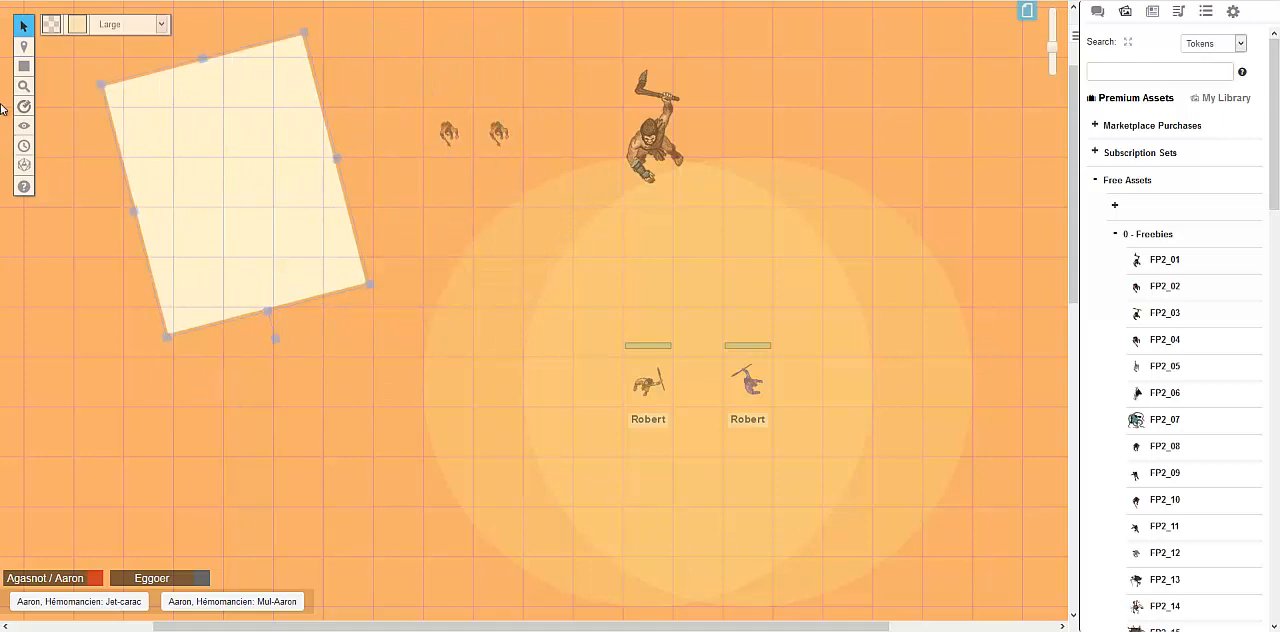
# Stretch the tilted rectangle's long side to about seven squares and move it against the map's left edge
pyautogui.moveTo(268, 310); pyautogui.dragTo(301, 391)
pyautogui.middleClick(285, 316)
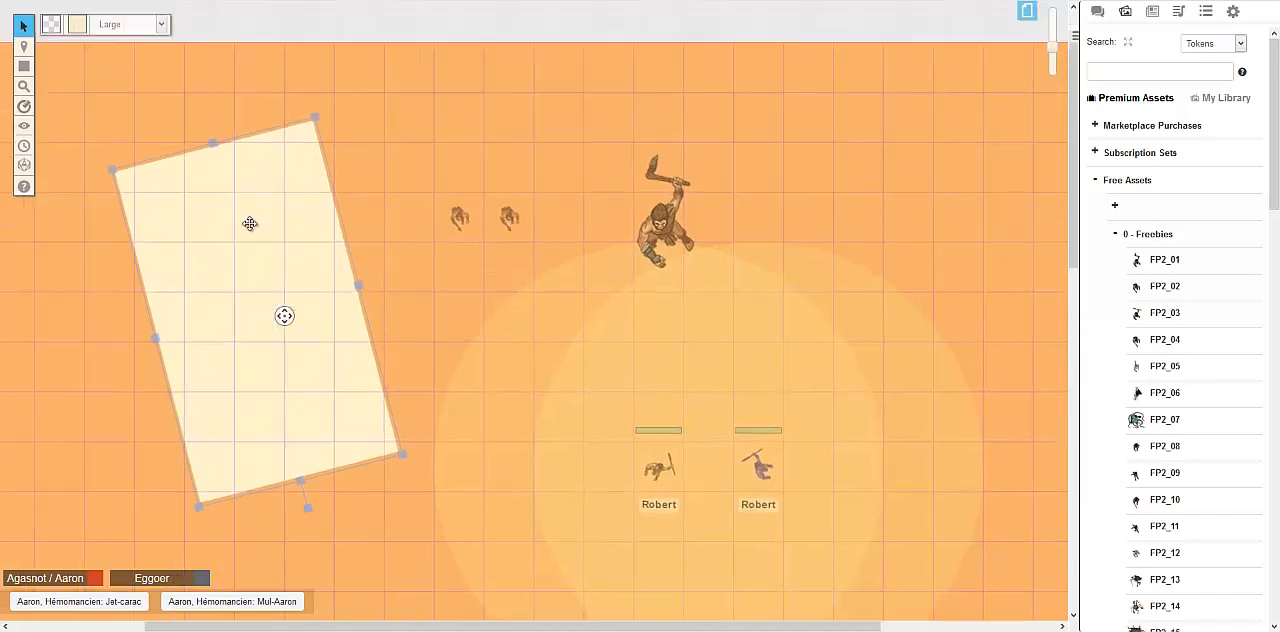
pyautogui.moveTo(328, 340); pyautogui.dragTo(155, 279)
pyautogui.middleClick(363, 354)
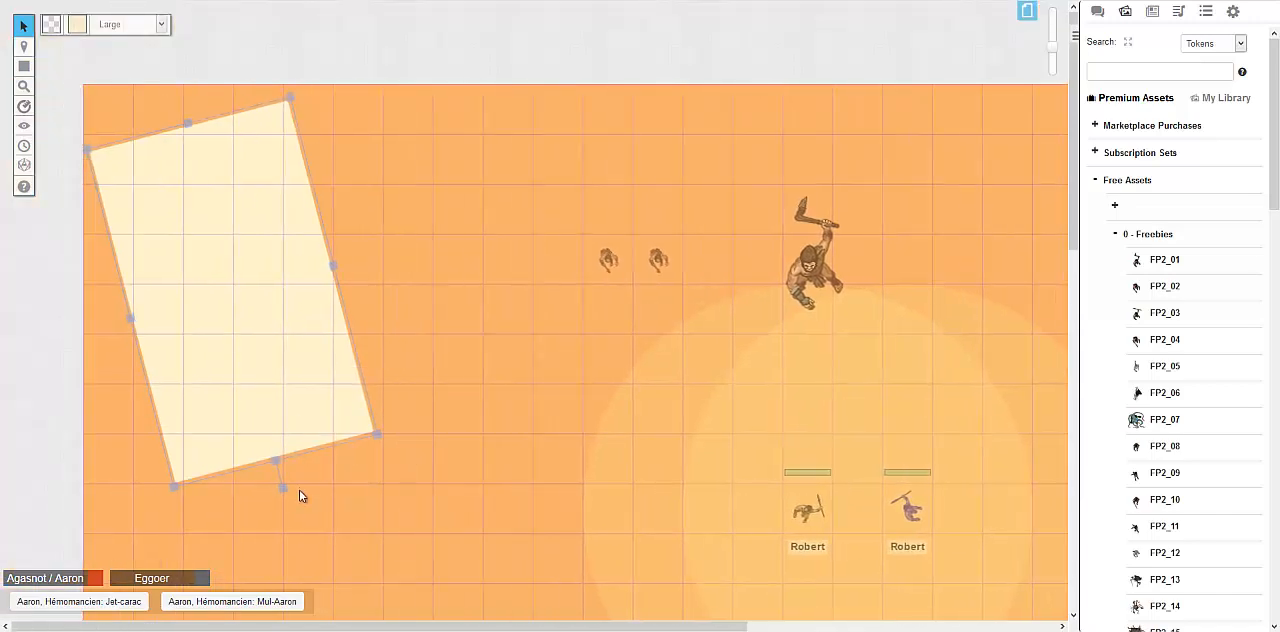
# Rotate the cream rectangle until its long side lies horizontal and fit it into the map's upper-left corner
pyautogui.moveTo(285, 489); pyautogui.dragTo(434, 263)
pyautogui.moveTo(335, 300); pyautogui.dragTo(358, 188)
# Draw several filled freehand shapes below the cream rectangle, some in pale cream and some in dark red
pyautogui.moveTo(24, 66)
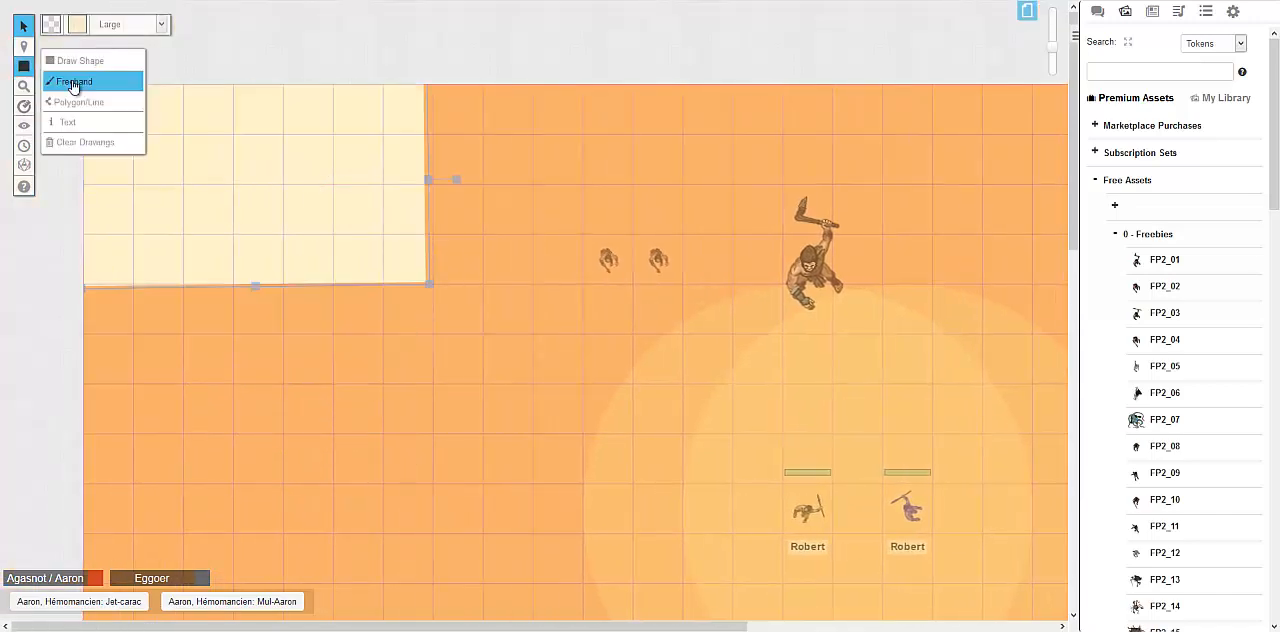
pyautogui.click(73, 87)
pyautogui.middleClick(286, 363)
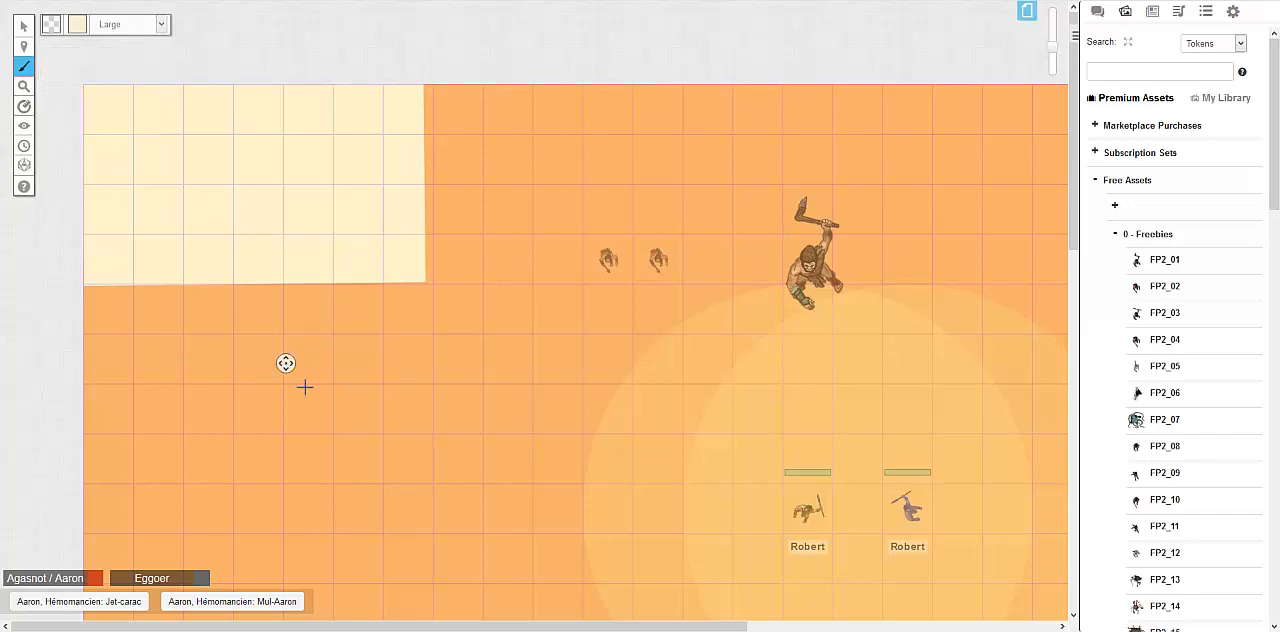
pyautogui.middleClick(137, 275)
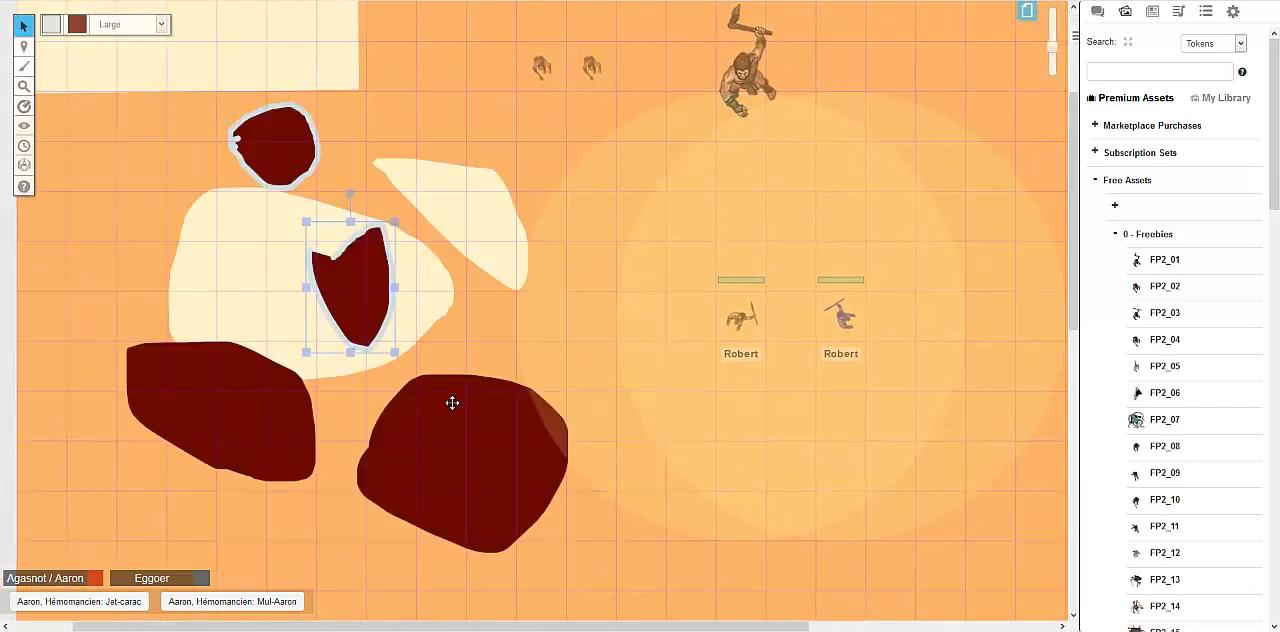
# Move the large dark red freehand shape closer to the other shapes and give it a light green outline
pyautogui.moveTo(451, 400); pyautogui.dragTo(463, 363)
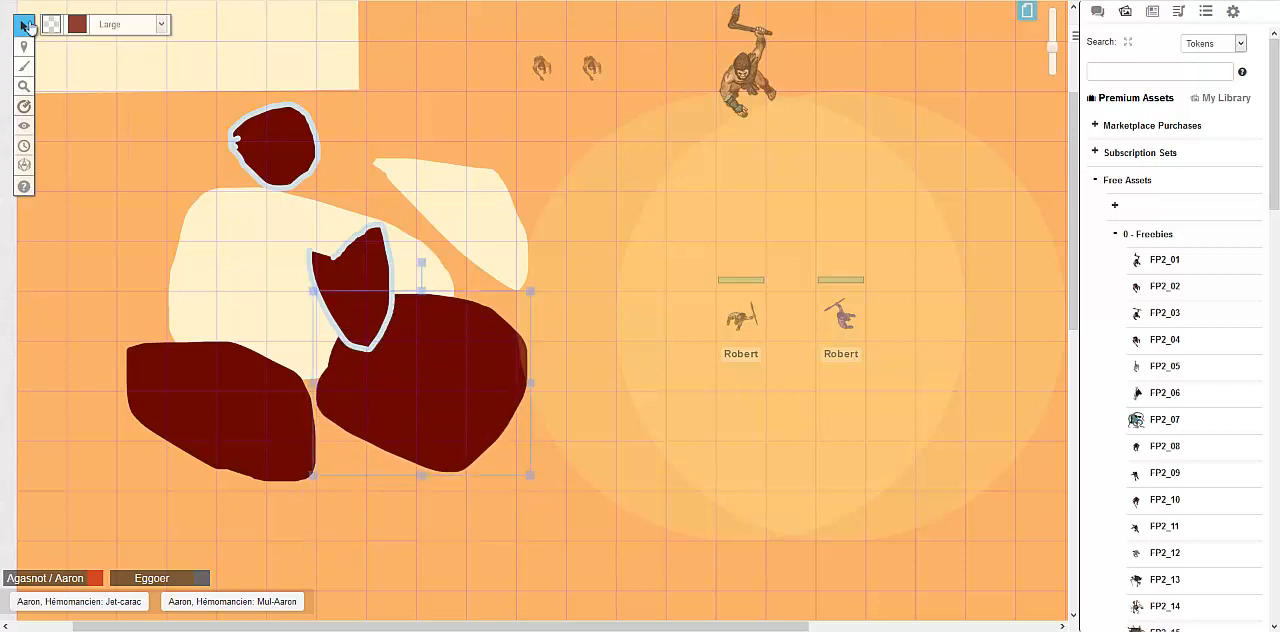
pyautogui.click(51, 24)
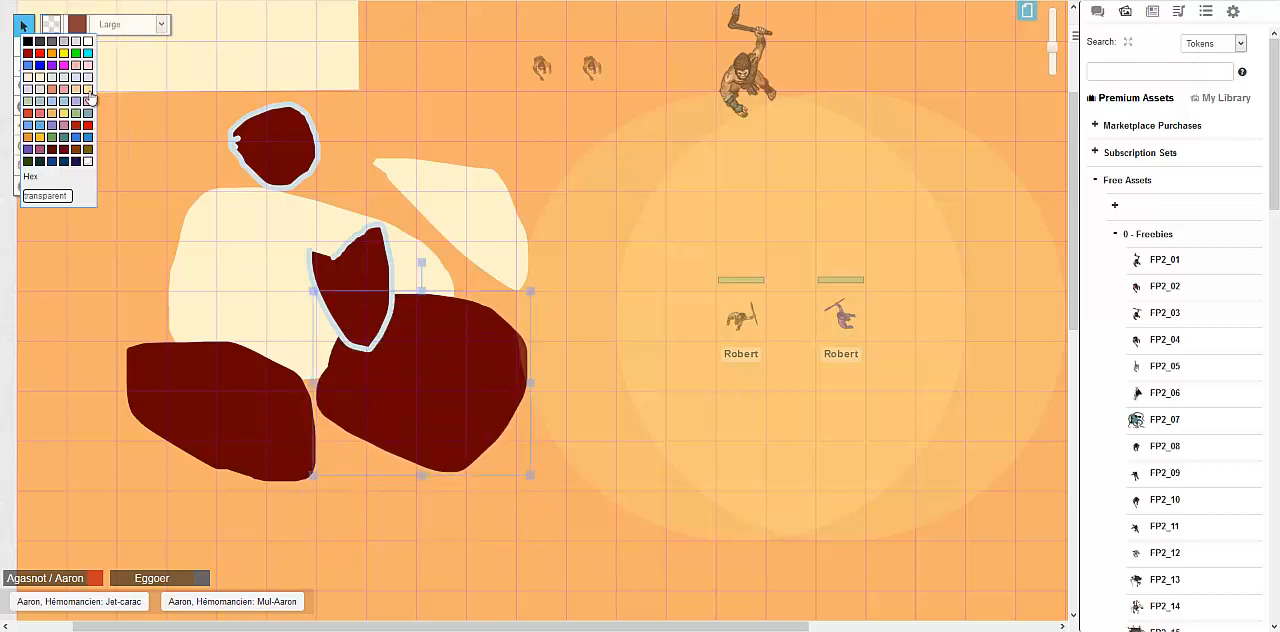
pyautogui.click(78, 120)
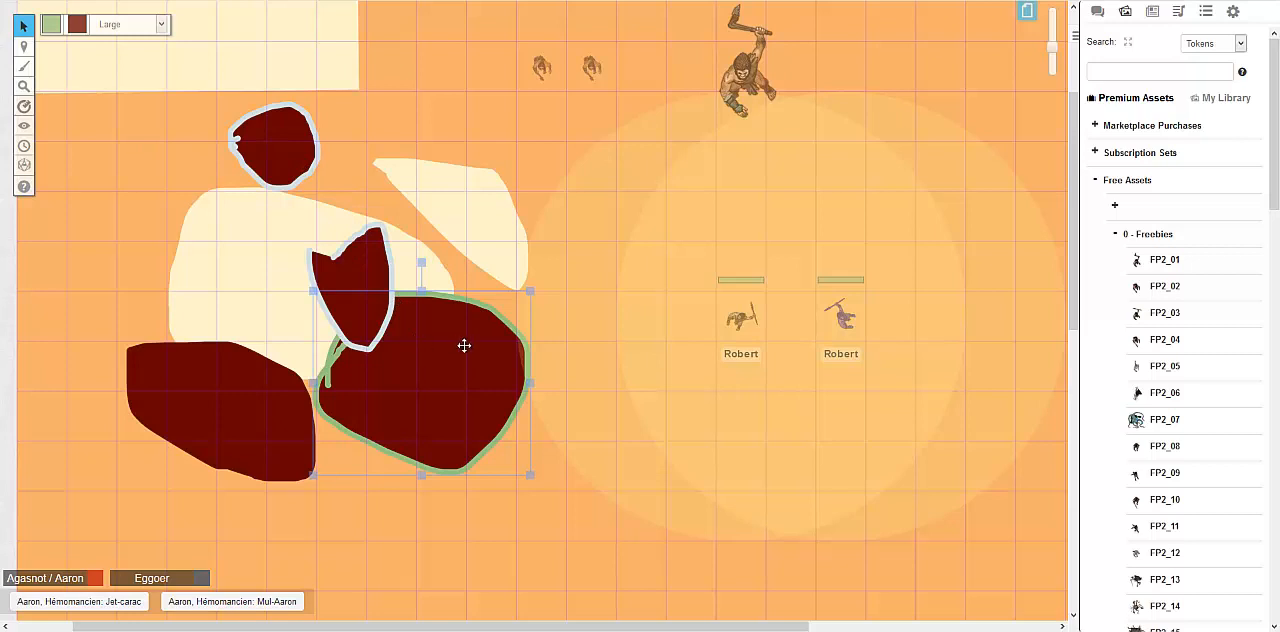
pyautogui.moveTo(464, 345); pyautogui.dragTo(474, 440)
# Delete all the dark red and cream freehand shapes one by one, keeping only the cream rectangle
pyautogui.press('Delete')
pyautogui.click(342, 328)
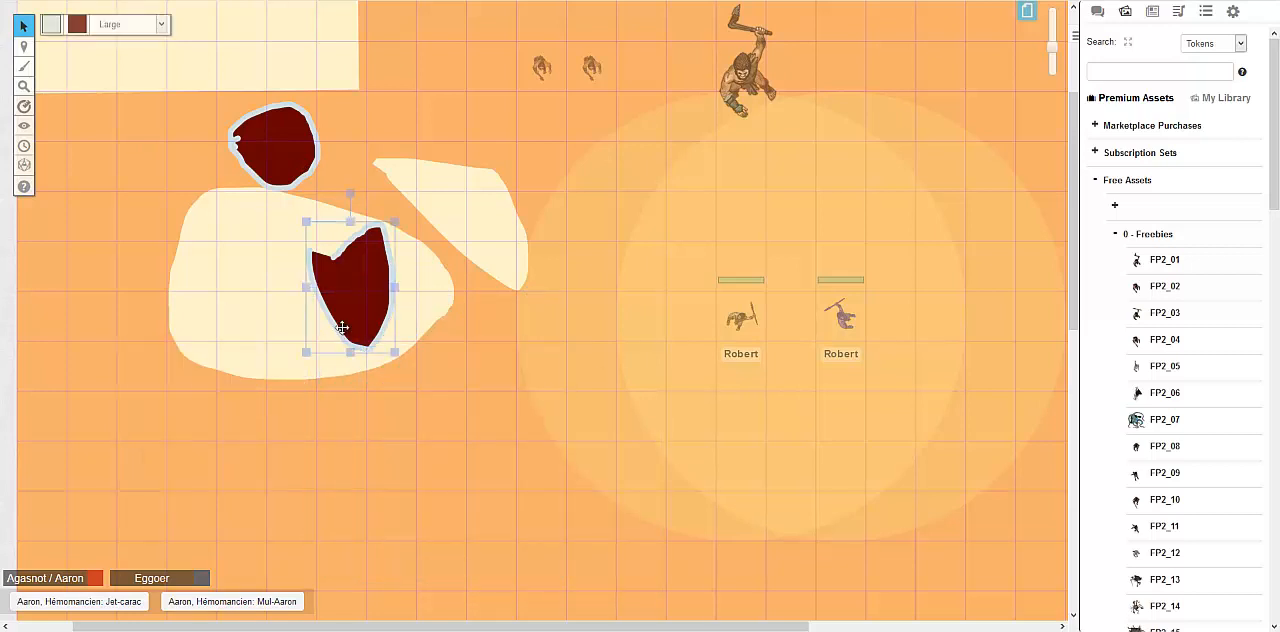
pyautogui.press('Delete')
pyautogui.click(289, 348)
pyautogui.press('Delete')
pyautogui.click(274, 163)
pyautogui.press('Delete')
pyautogui.click(437, 189)
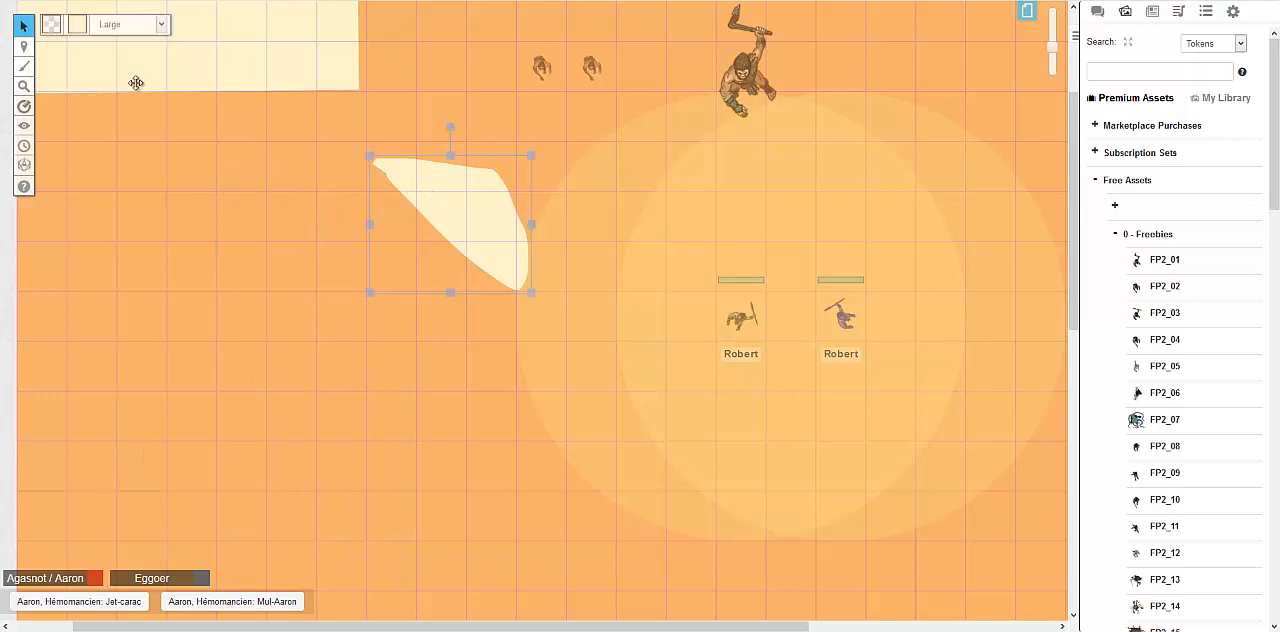
pyautogui.press('Delete')
# Draw a black-filled freehand mound, like a cave entrance, on the lower edge of the cream rectangle and select it
pyautogui.moveTo(24, 66)
pyautogui.click(76, 80)
pyautogui.click(77, 24)
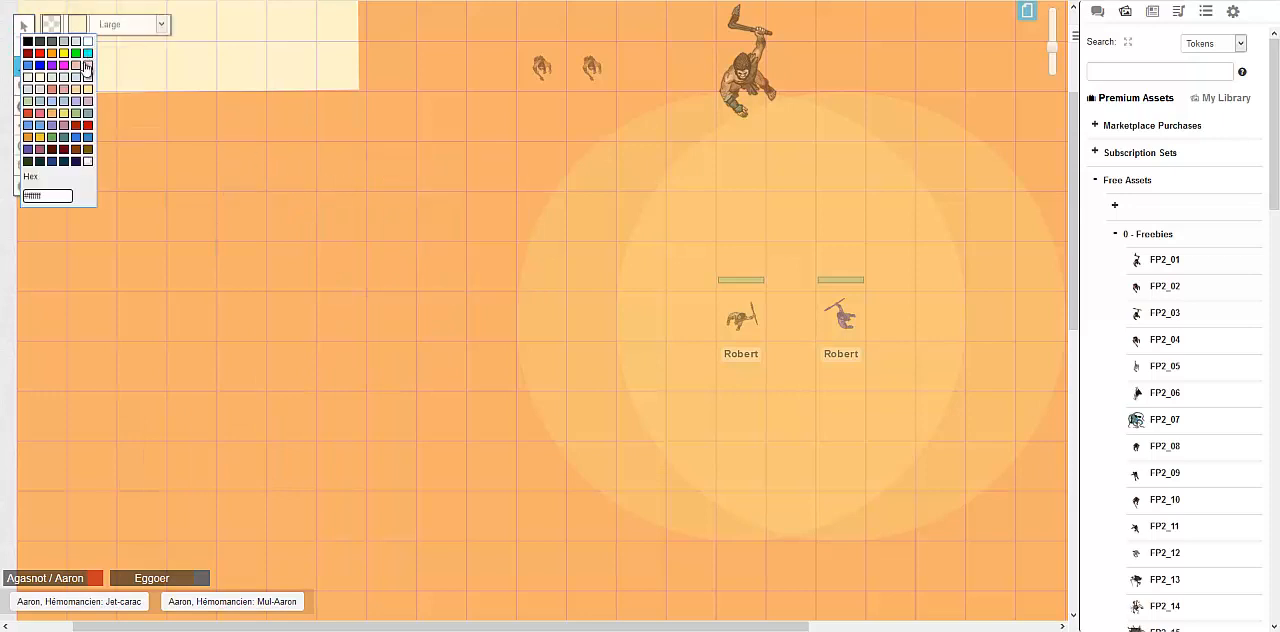
pyautogui.click(28, 42)
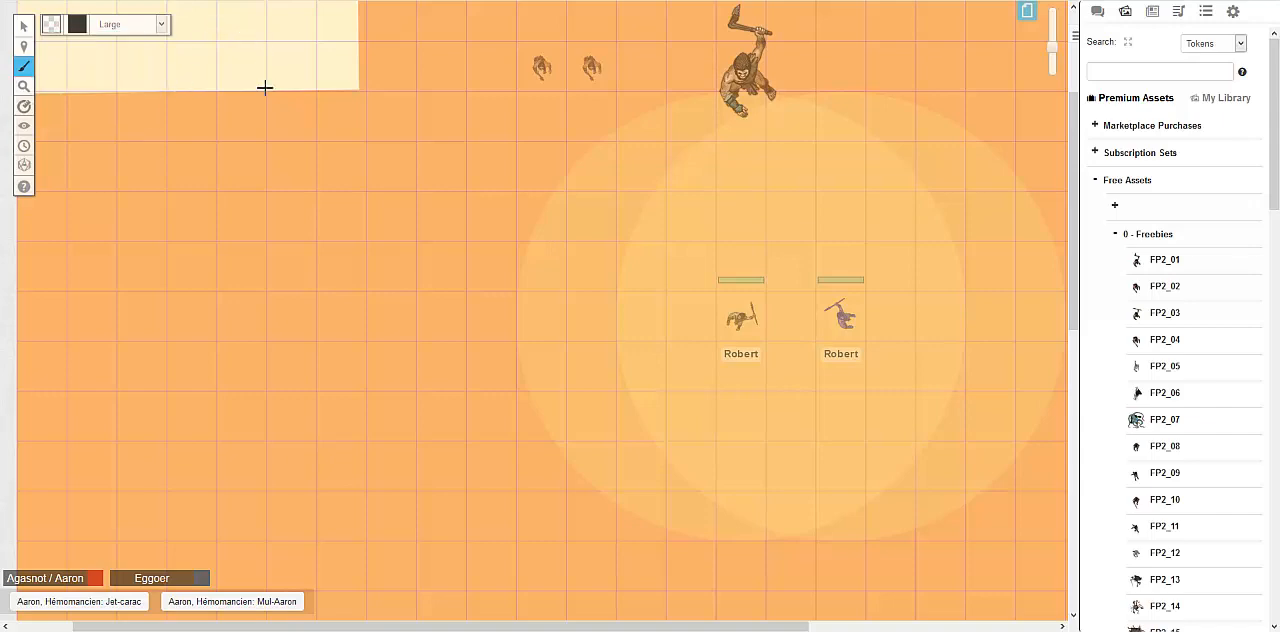
pyautogui.moveTo(264, 88); pyautogui.dragTo(266, 92)
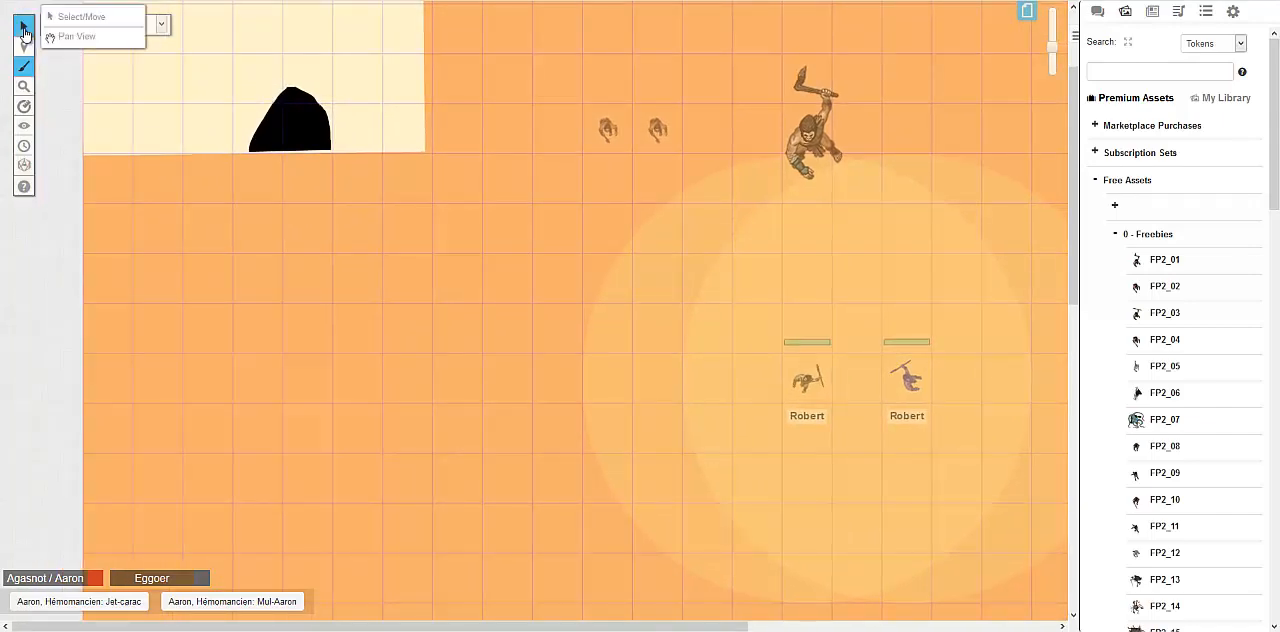
pyautogui.click(24, 30)
pyautogui.click(288, 96)
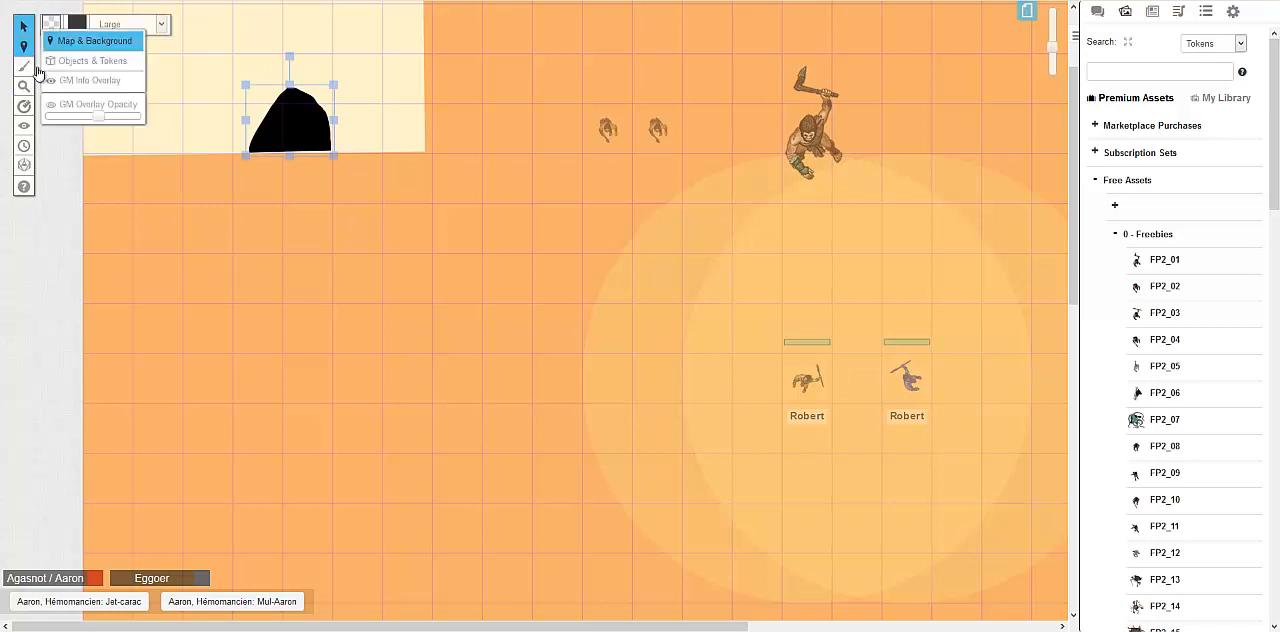
# Draw a black-filled polygon with four corners and crossing sides in the empty area below the cream rectangle
pyautogui.moveTo(24, 66)
pyautogui.click(84, 104)
pyautogui.click(84, 104)
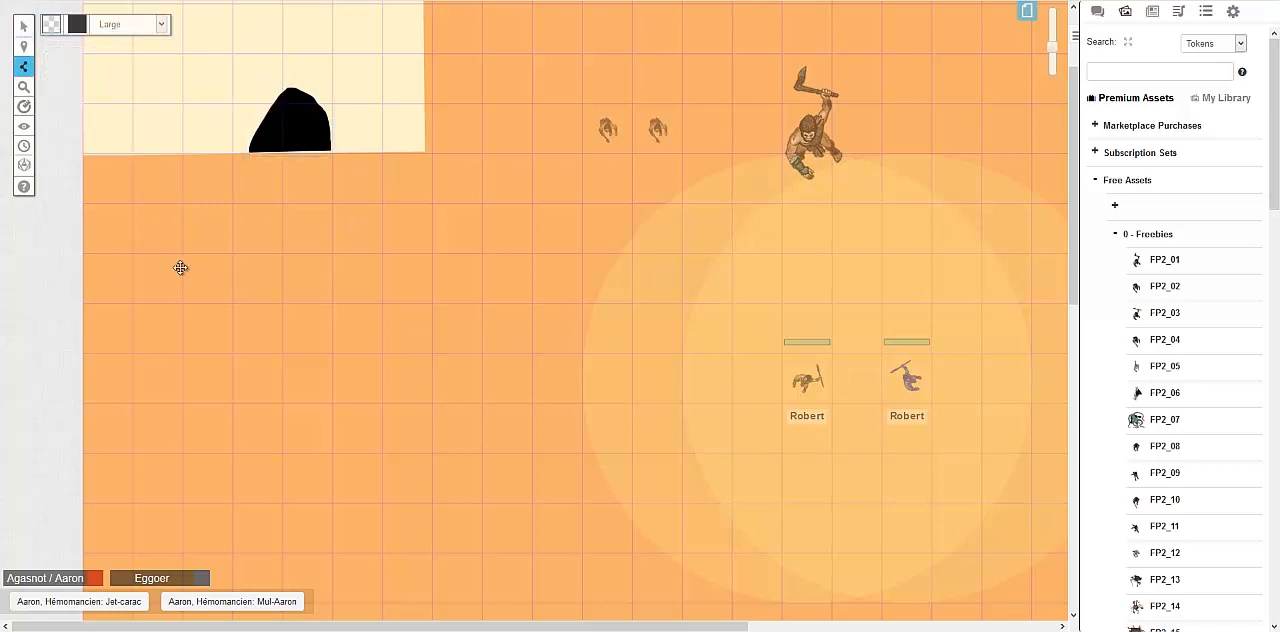
pyautogui.click(183, 310)
pyautogui.click(466, 393)
pyautogui.click(275, 445)
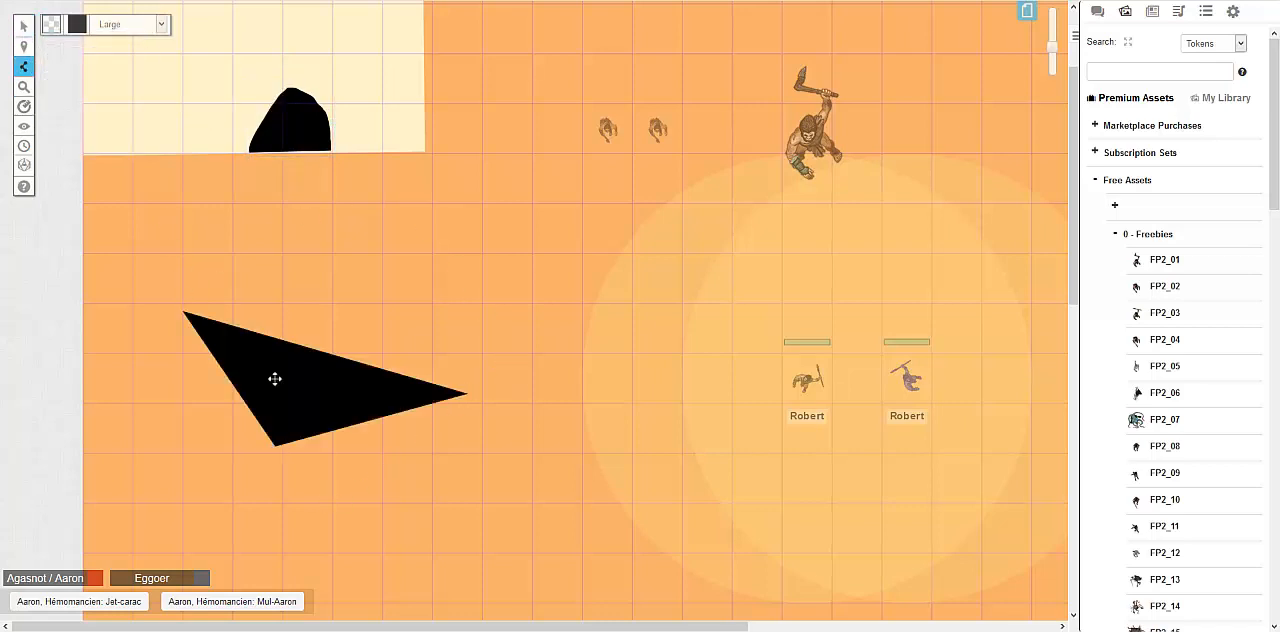
pyautogui.doubleClick(275, 213)
# Shift the black polygon slightly up and to the right, and delete it
pyautogui.click(22, 25)
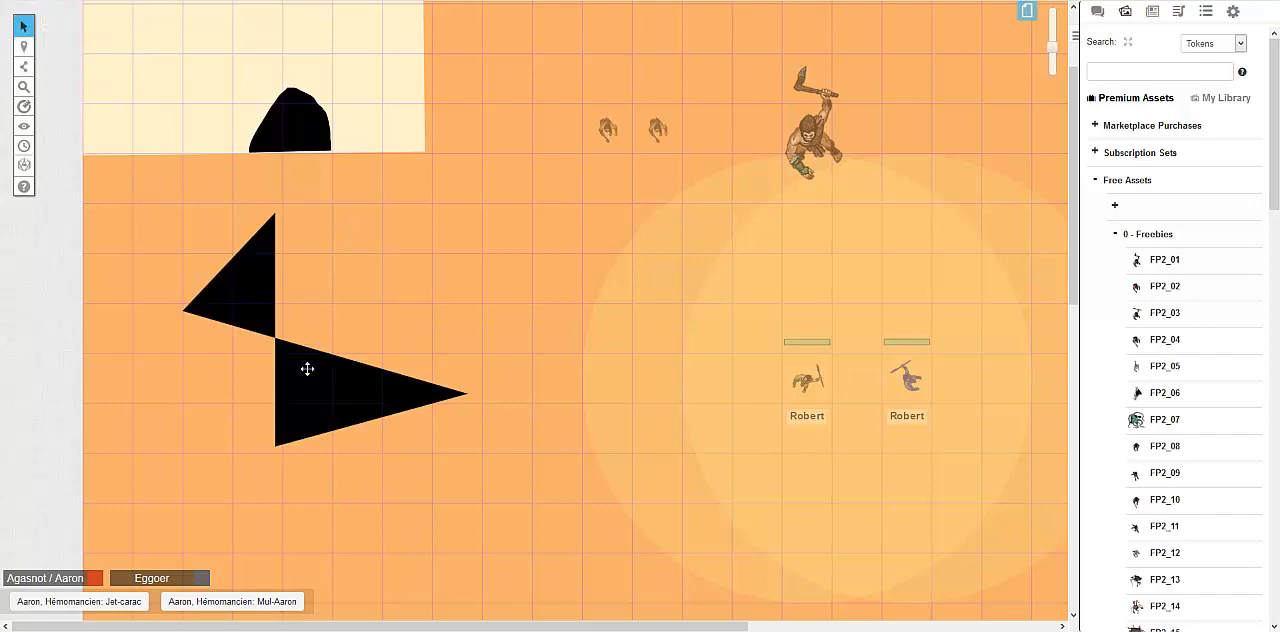
pyautogui.moveTo(306, 369); pyautogui.dragTo(330, 352)
pyautogui.press('Delete')
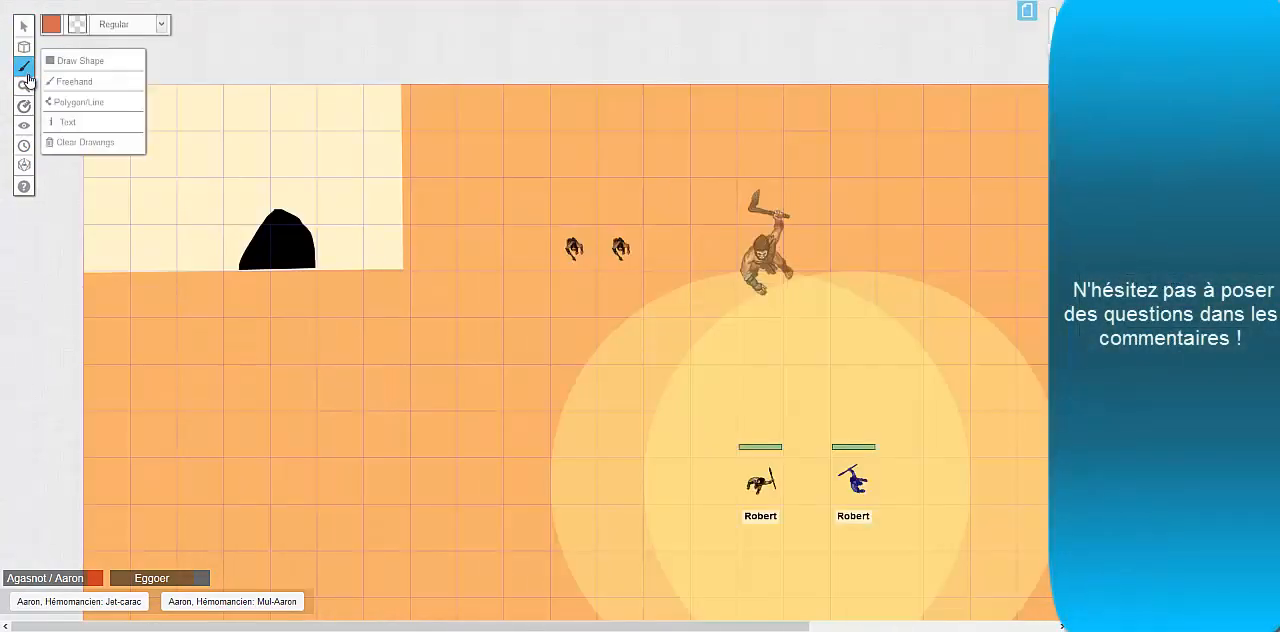
# Sketch a large unfilled freehand loop with a regular orange-red line below the cream rectangle on the Objects & Tokens layer
pyautogui.moveTo(223, 391)
pyautogui.mouseDown()
pyautogui.moveTo(449, 483)
pyautogui.moveTo(249, 388)
pyautogui.mouseUp()
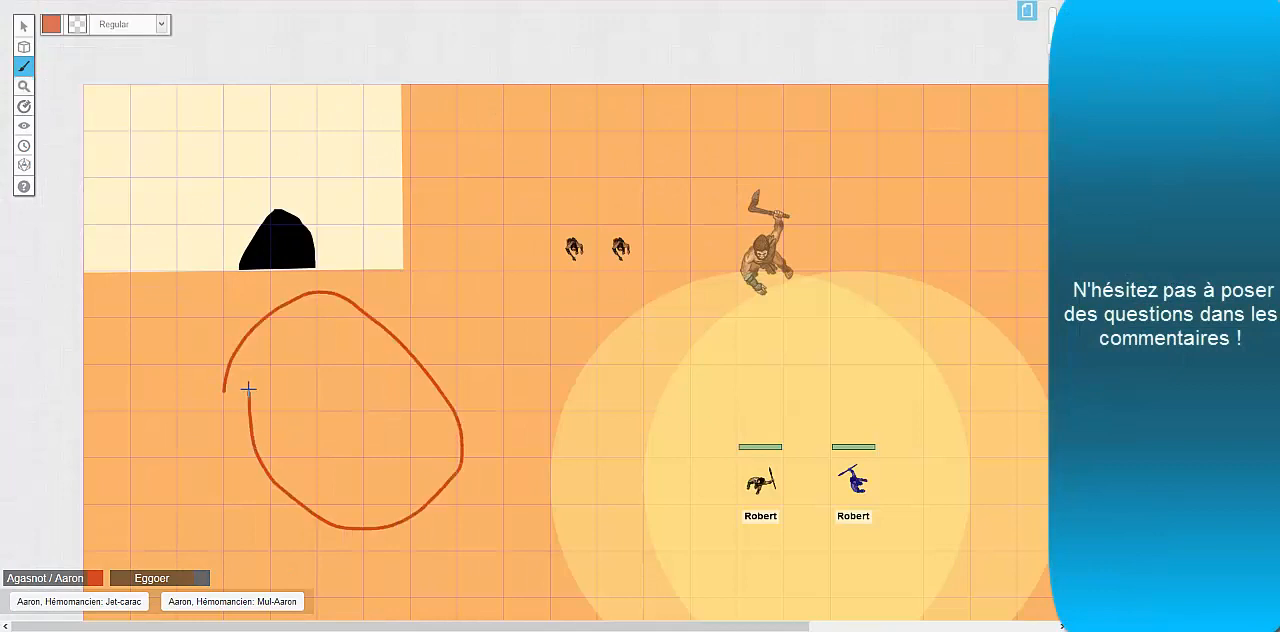
# Write "C'est par ici" in light green Arial at size 16 beside the freehand loop, and move it slightly upward
pyautogui.moveTo(22, 65)
pyautogui.click(70, 121)
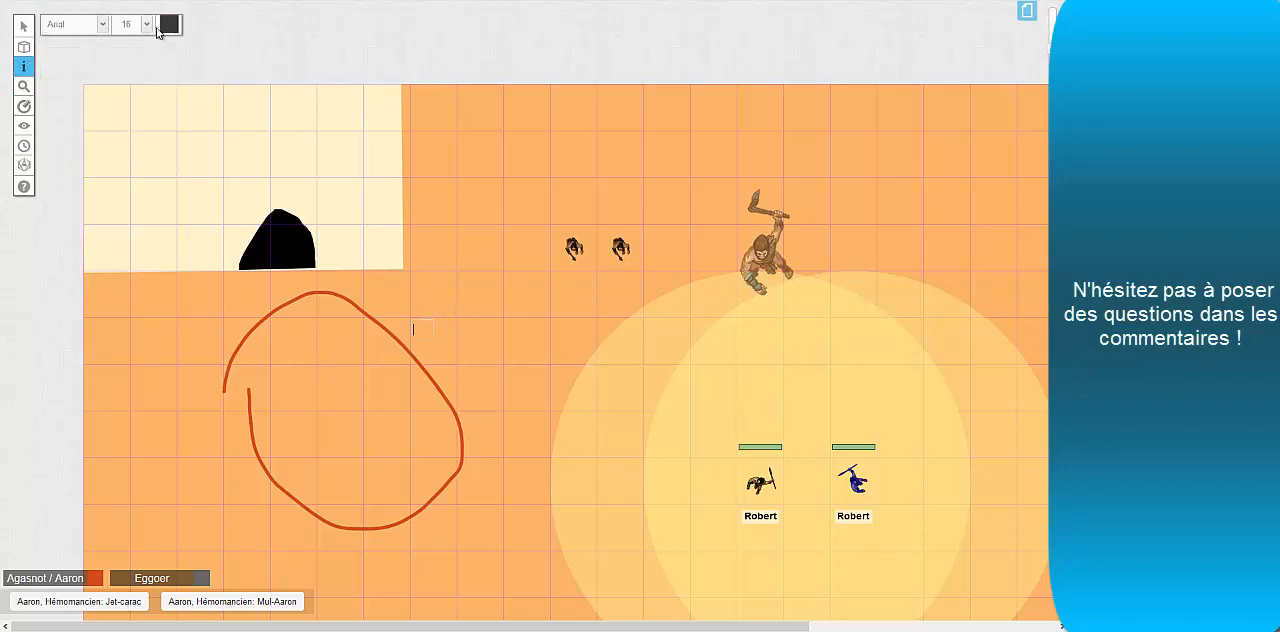
pyautogui.click(148, 26)
pyautogui.click(101, 26)
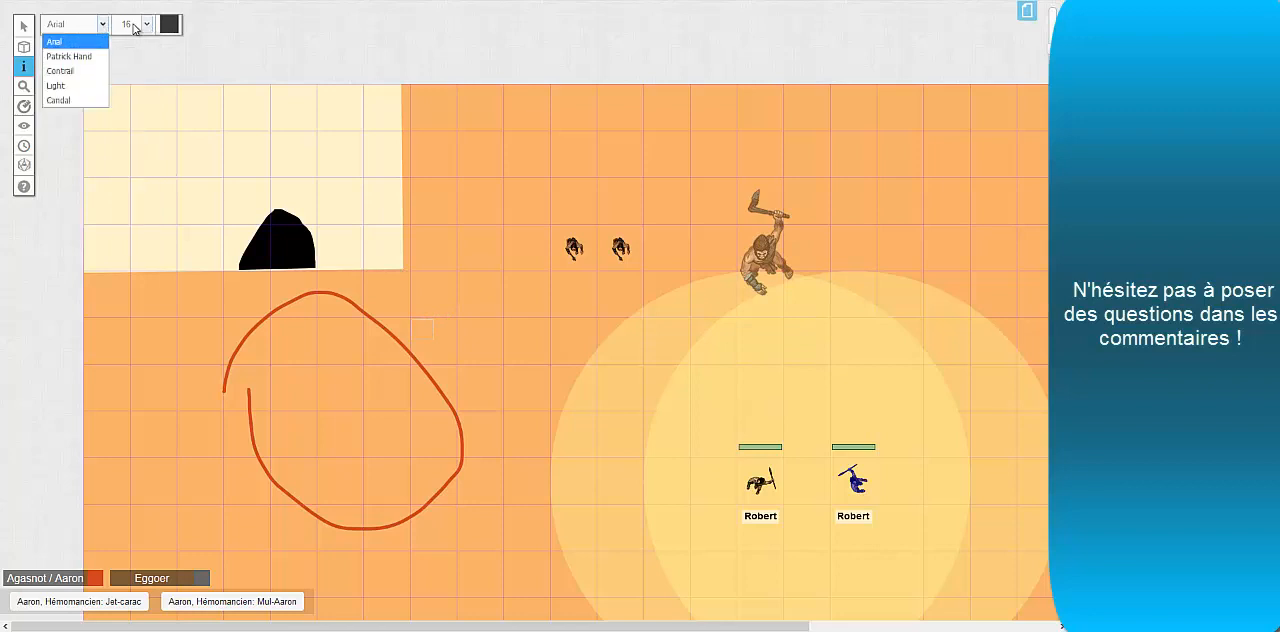
pyautogui.click(134, 28)
pyautogui.click(133, 26)
pyautogui.click(168, 24)
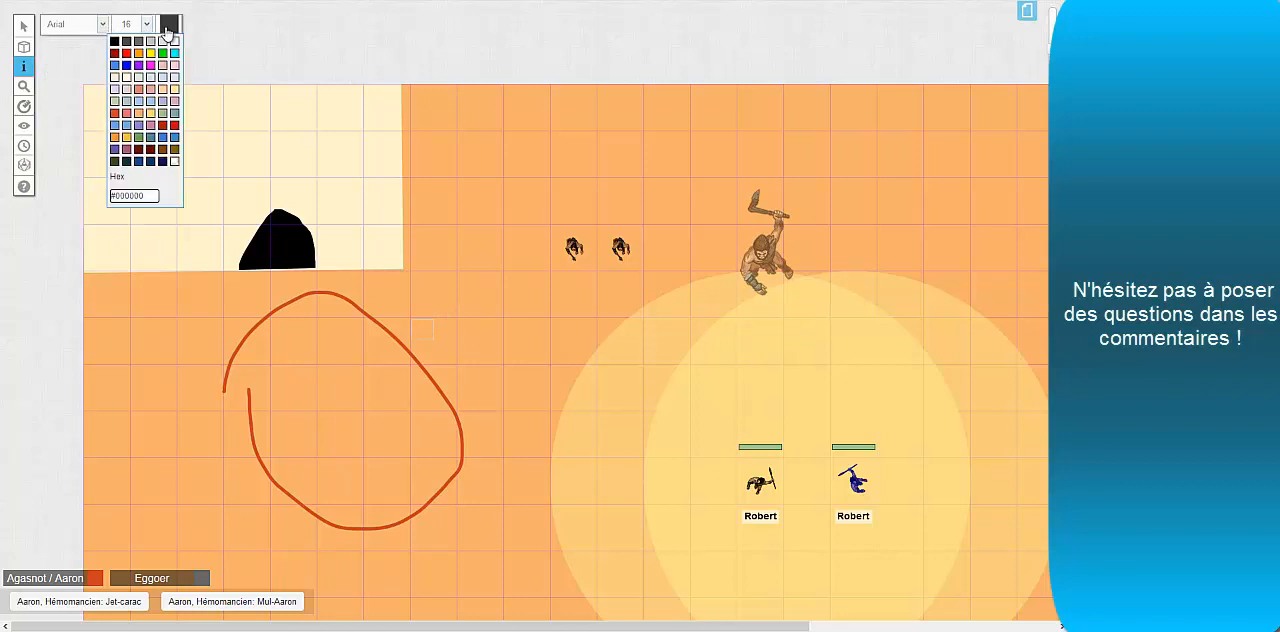
pyautogui.click(161, 113)
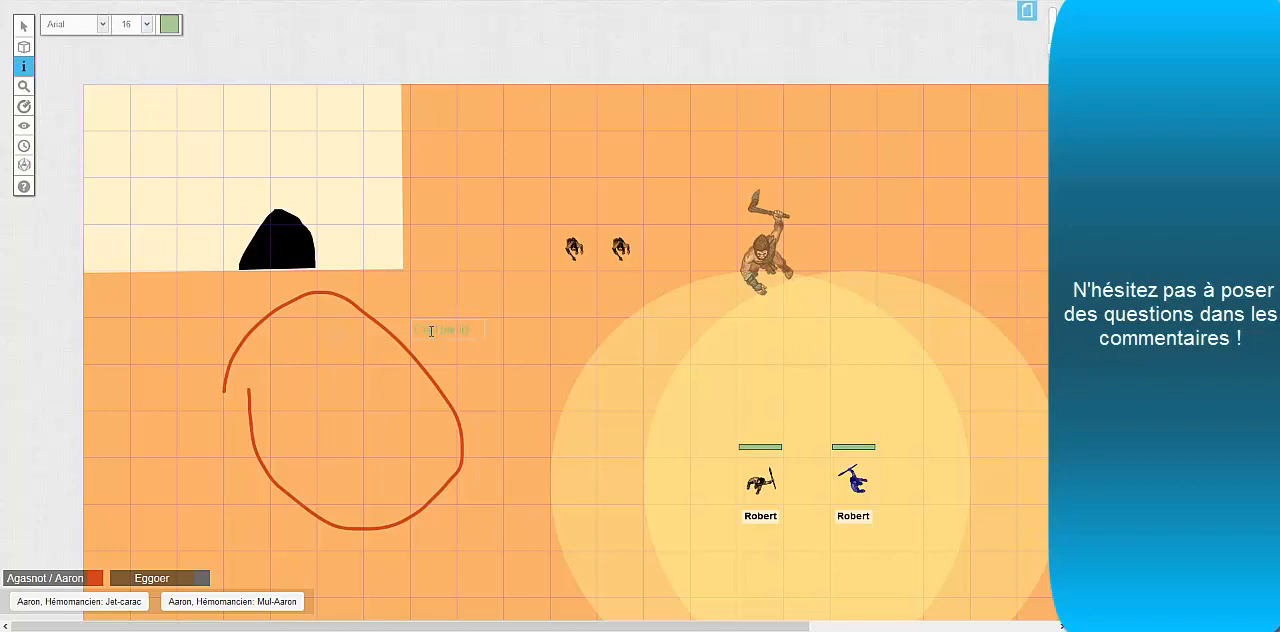
pyautogui.moveTo(466, 333); pyautogui.dragTo(260, 145)
pyautogui.click(466, 346)
pyautogui.click(26, 28)
pyautogui.click(443, 316)
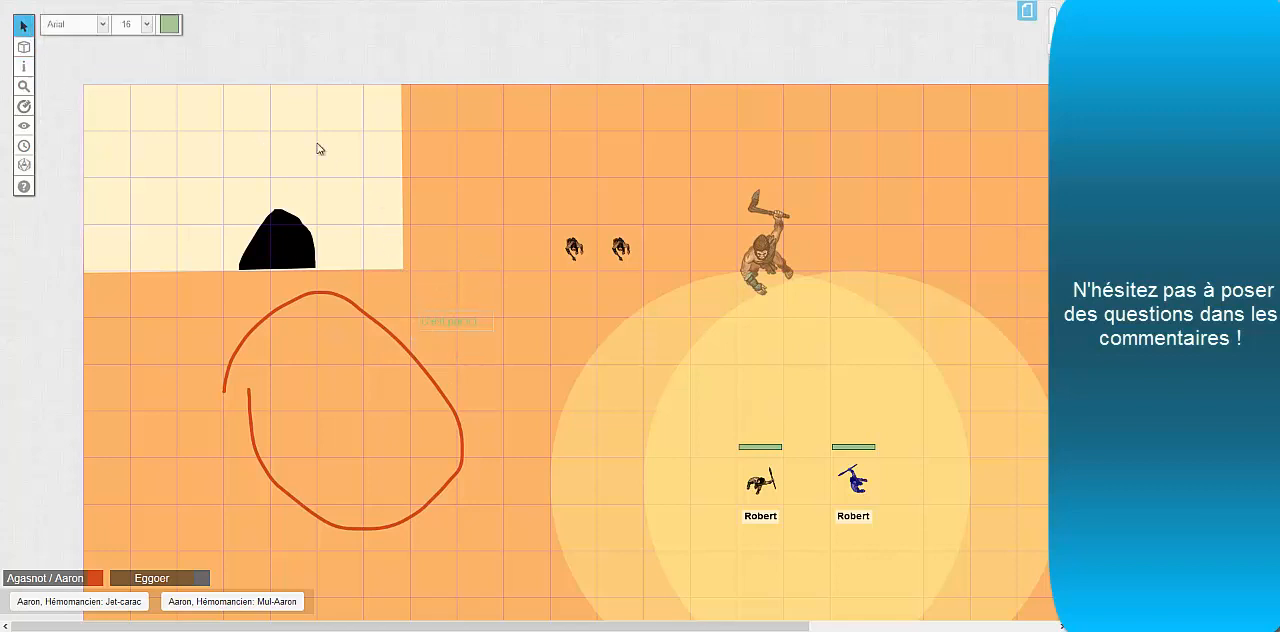
# Change the color of the "C'est par ici" text to red
pyautogui.click(181, 33)
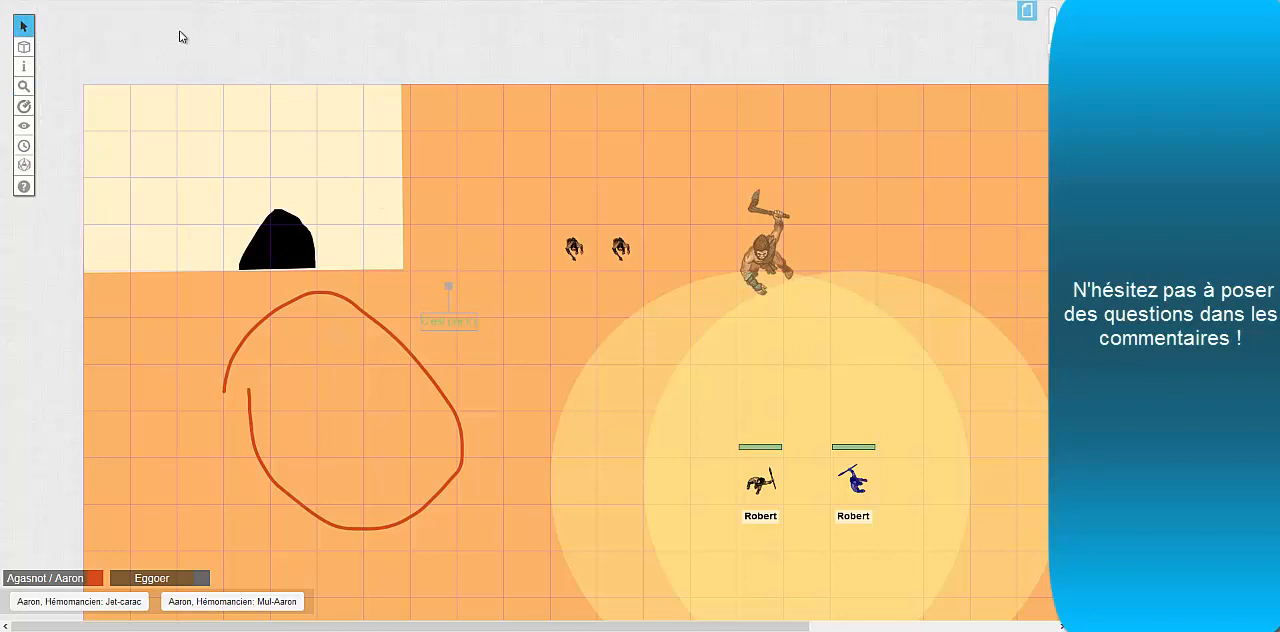
pyautogui.doubleClick(463, 319)
pyautogui.click(170, 25)
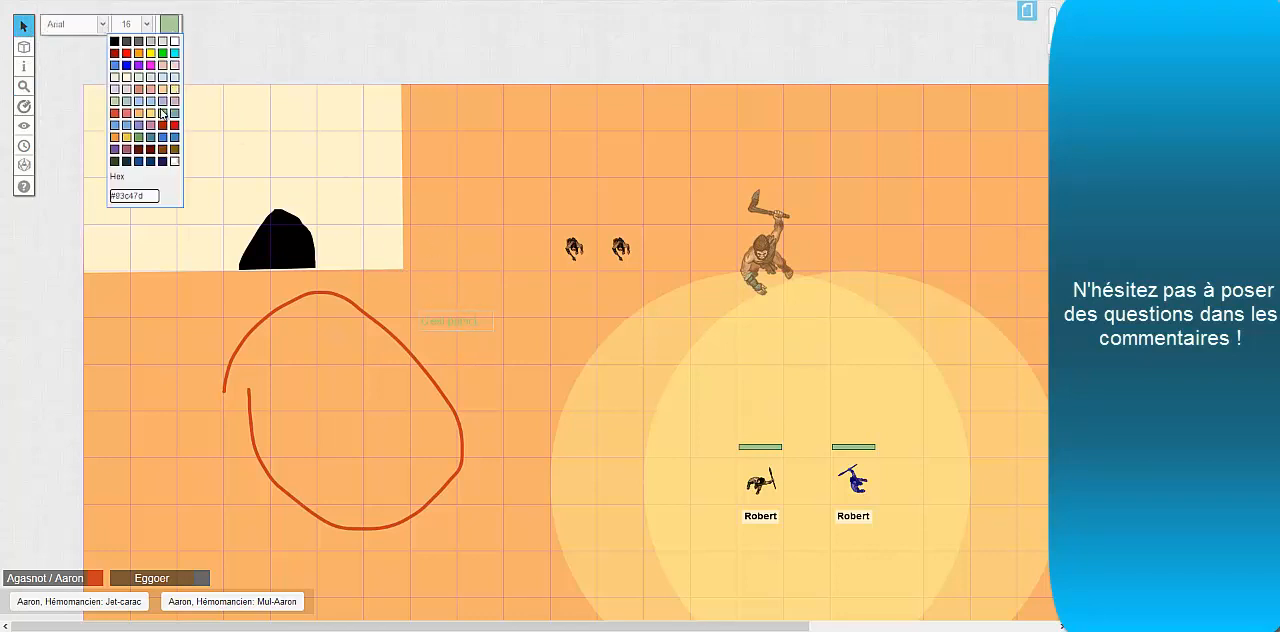
pyautogui.click(163, 101)
pyautogui.click(168, 26)
pyautogui.click(176, 125)
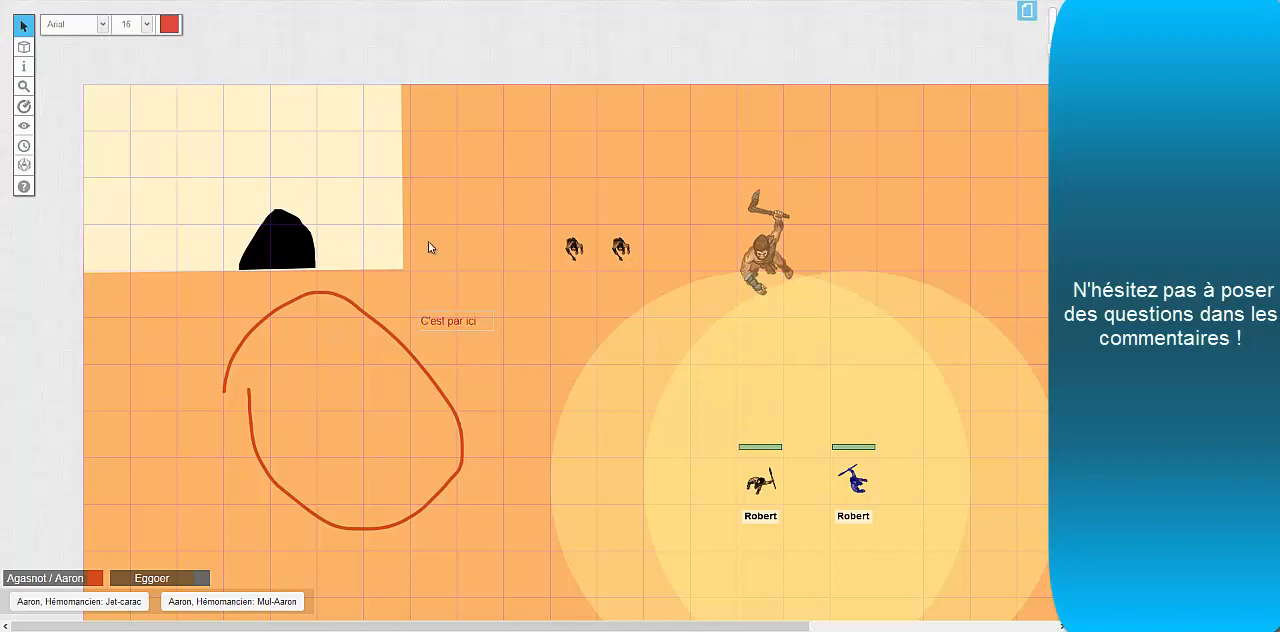
pyautogui.click(484, 310)
# Send the red "C'est par ici" text to the Map Layer
pyautogui.moveTo(30, 62)
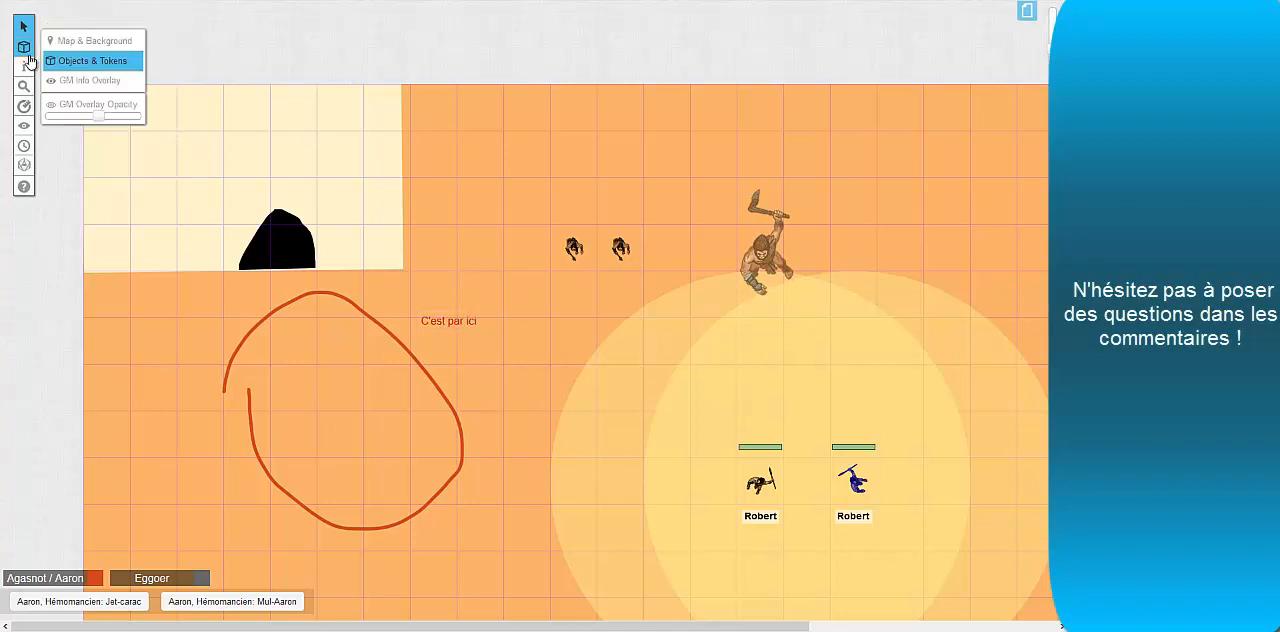
pyautogui.click(448, 318)
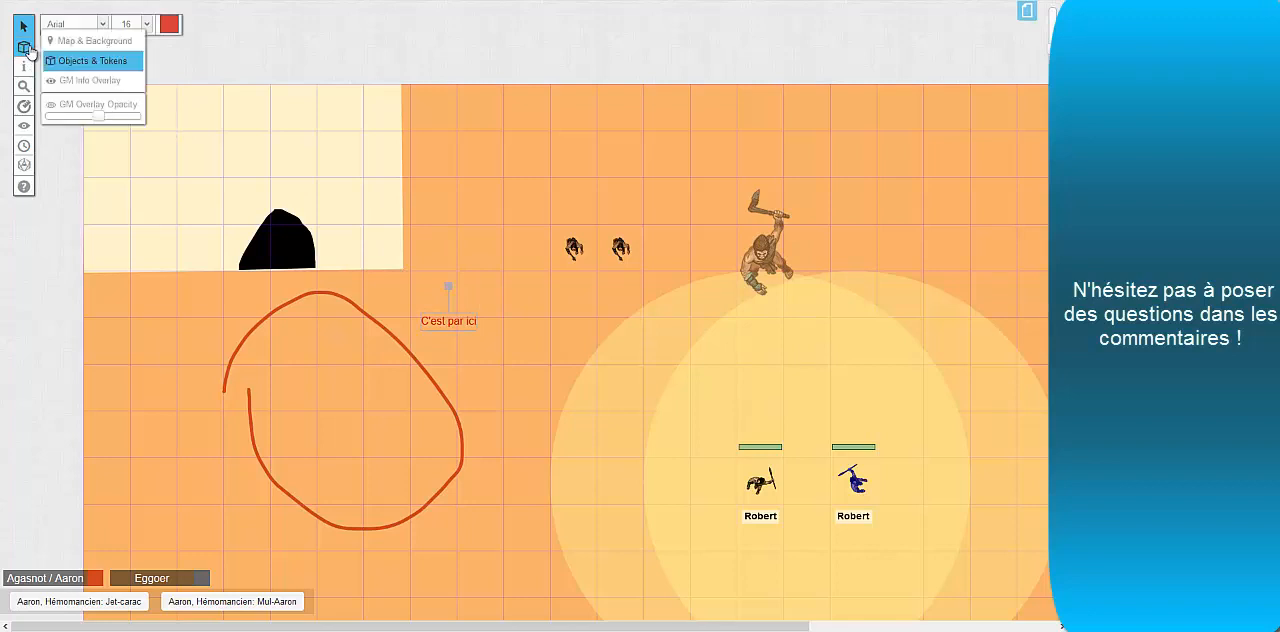
pyautogui.rightClick(435, 320)
pyautogui.moveTo(478, 312)
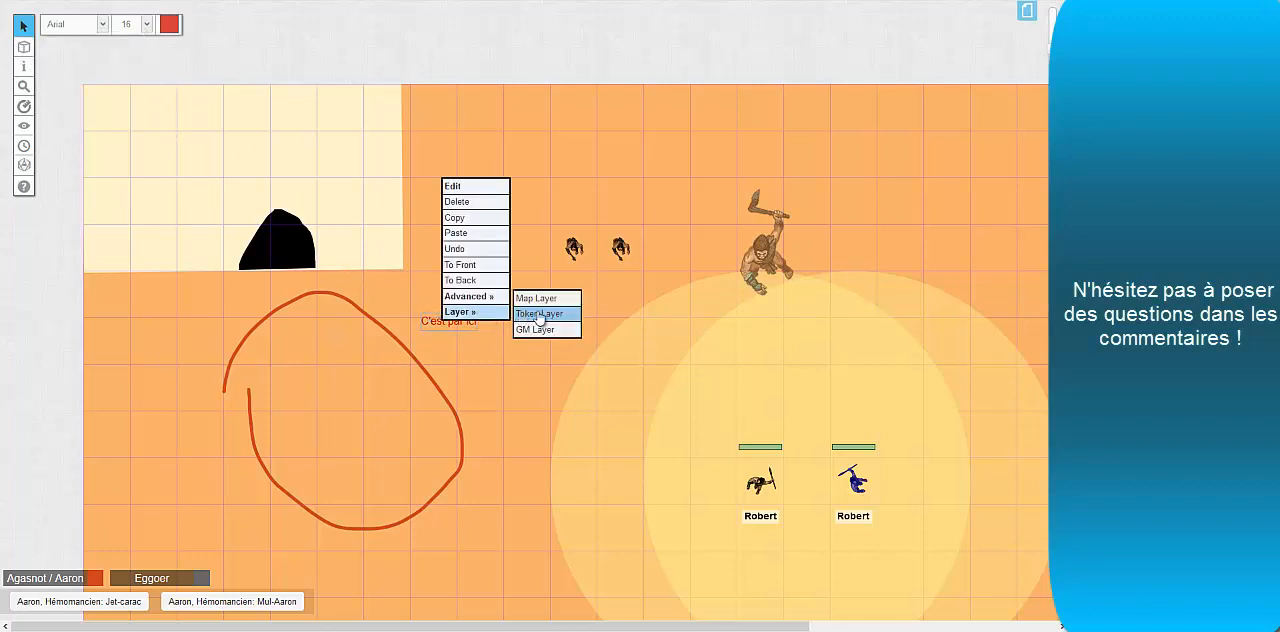
pyautogui.click(537, 297)
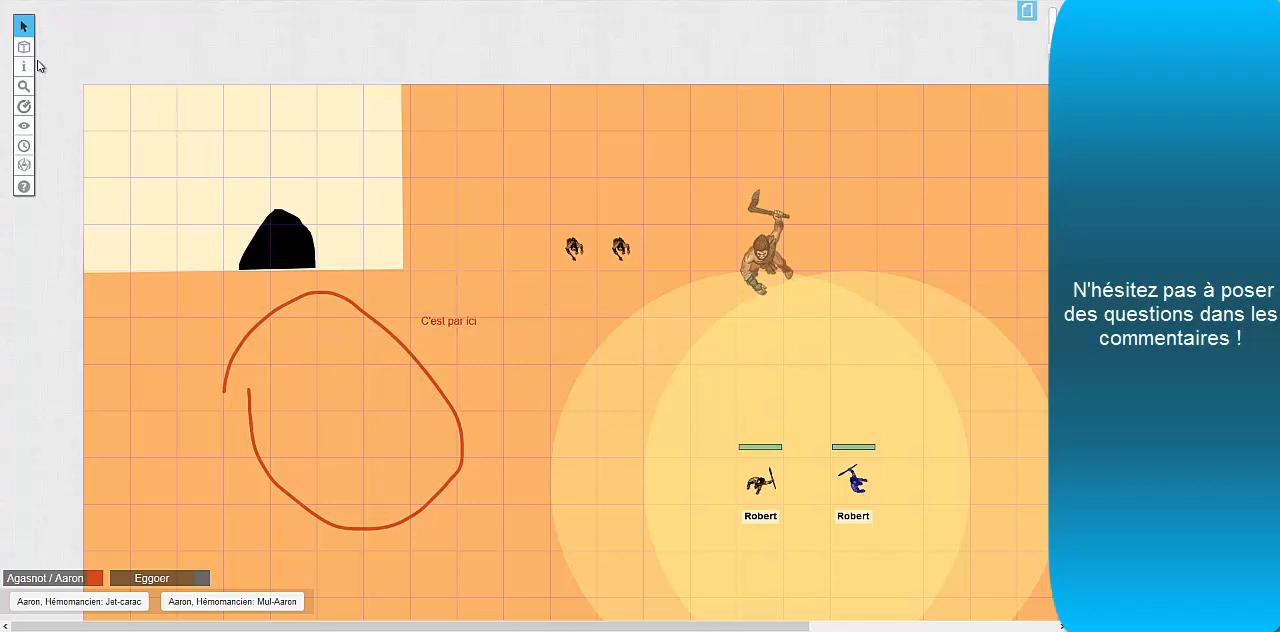
# Select the orange-red freehand loop, shift it slightly and delete it
pyautogui.click(352, 300)
pyautogui.moveTo(352, 300)
pyautogui.mouseDown()
pyautogui.moveTo(396, 371)
pyautogui.moveTo(384, 292)
pyautogui.mouseUp()
pyautogui.press('Delete')
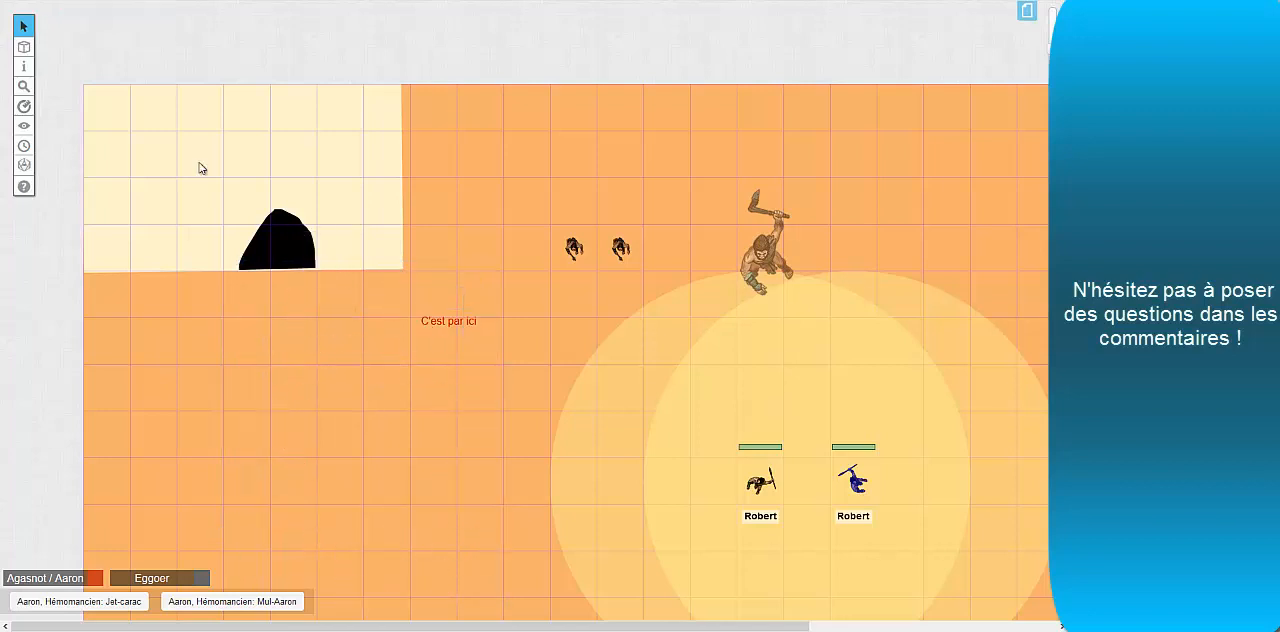
# Switch to the Map & Background layer and try to undo the last change from the red text's options
pyautogui.moveTo(24, 46)
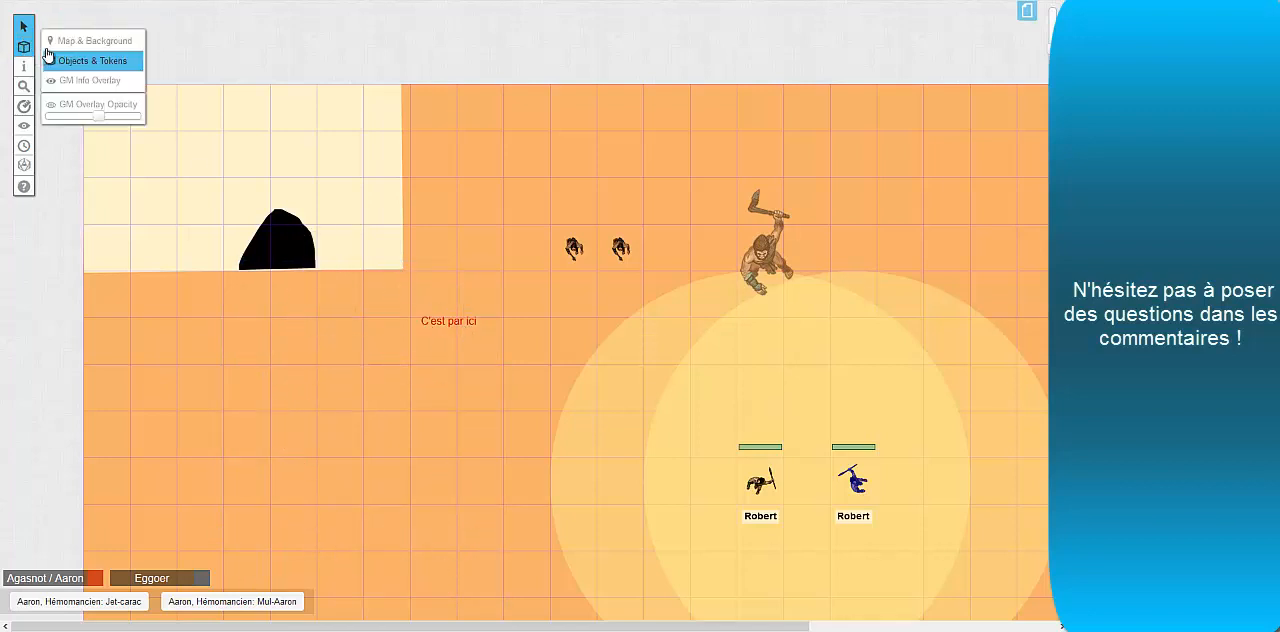
pyautogui.click(90, 34)
pyautogui.rightClick(430, 316)
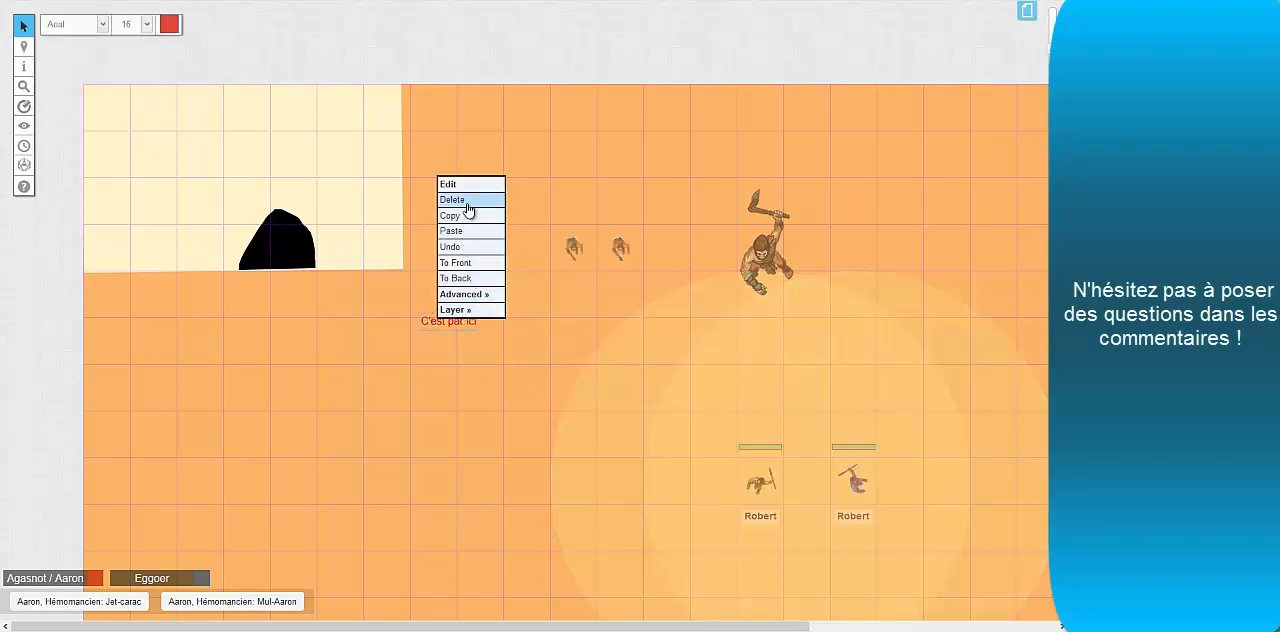
pyautogui.click(463, 248)
# Clear all drawings and text from the Map & Background layer
pyautogui.click(24, 70)
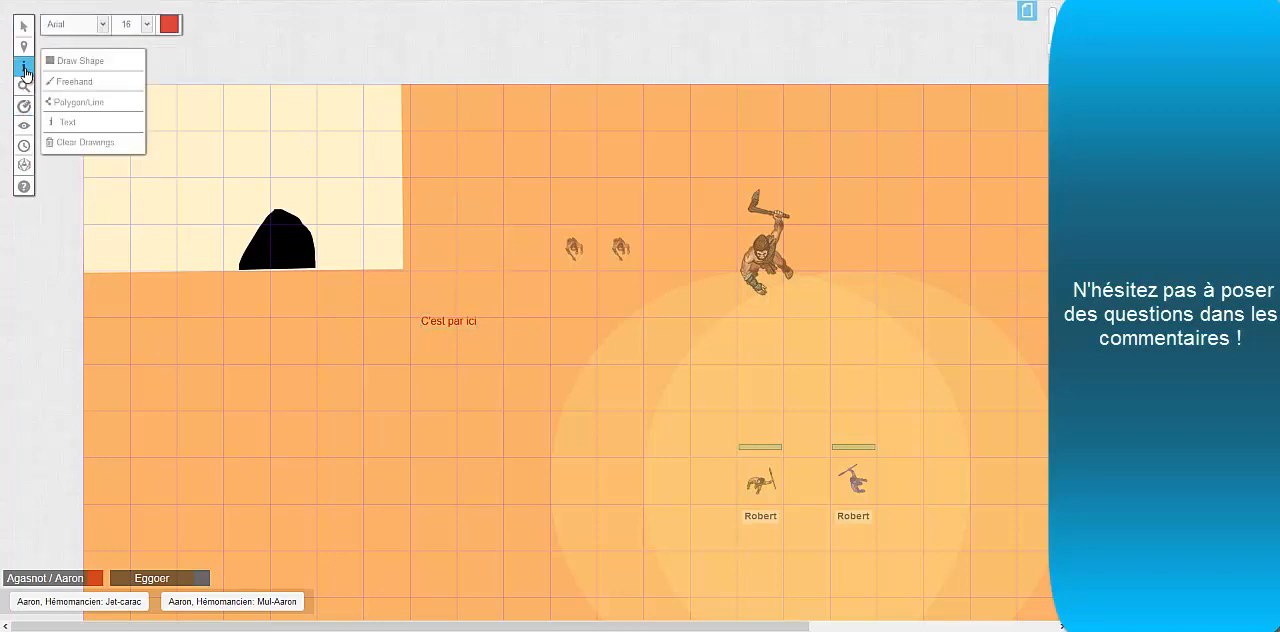
pyautogui.click(91, 143)
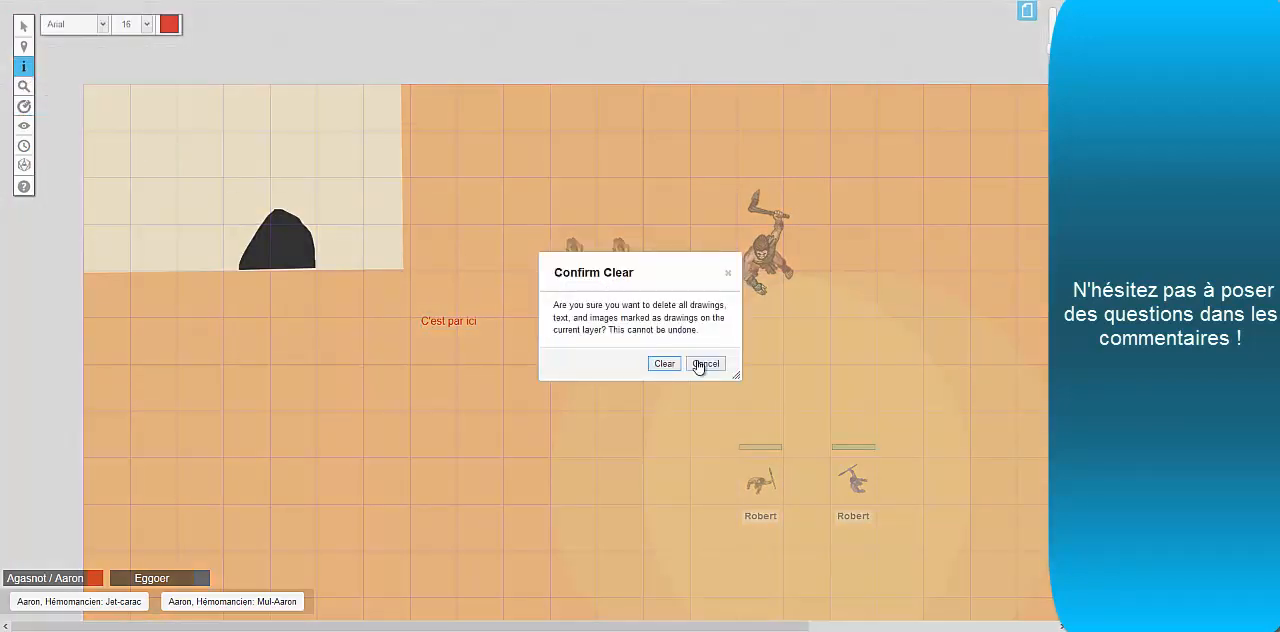
pyautogui.click(665, 364)
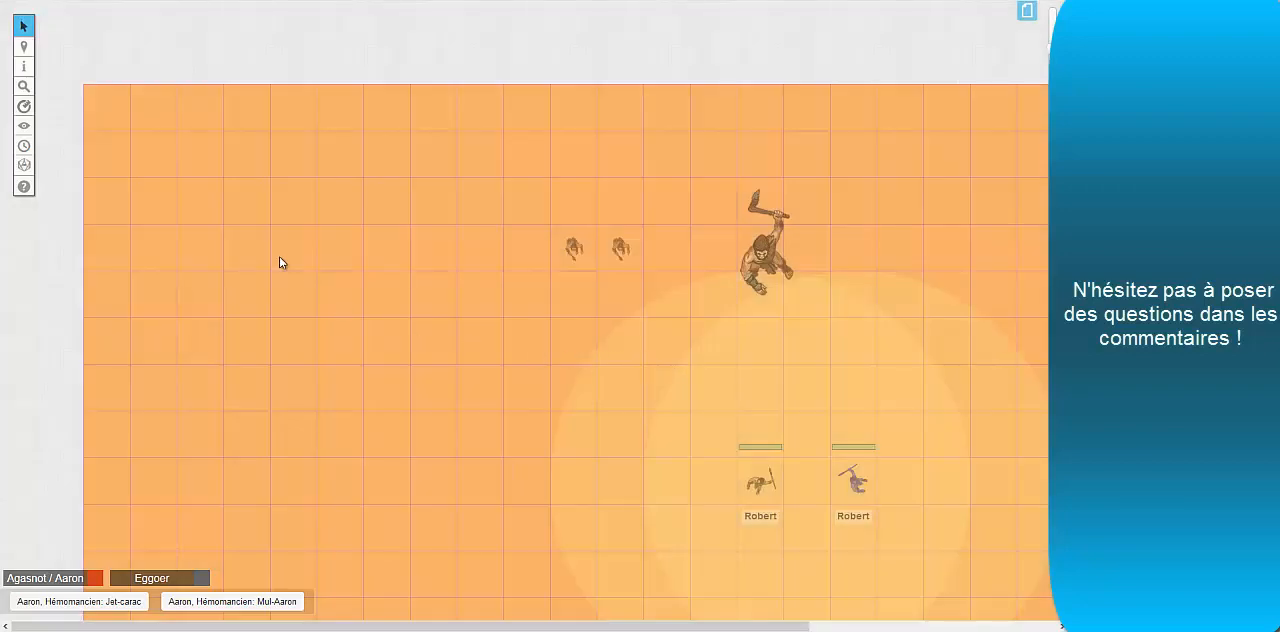
# Undo the clearing of the drawings and move the pale yellow rectangle into the map's upper-left corner
pyautogui.hotkey('ctrl', 'z')
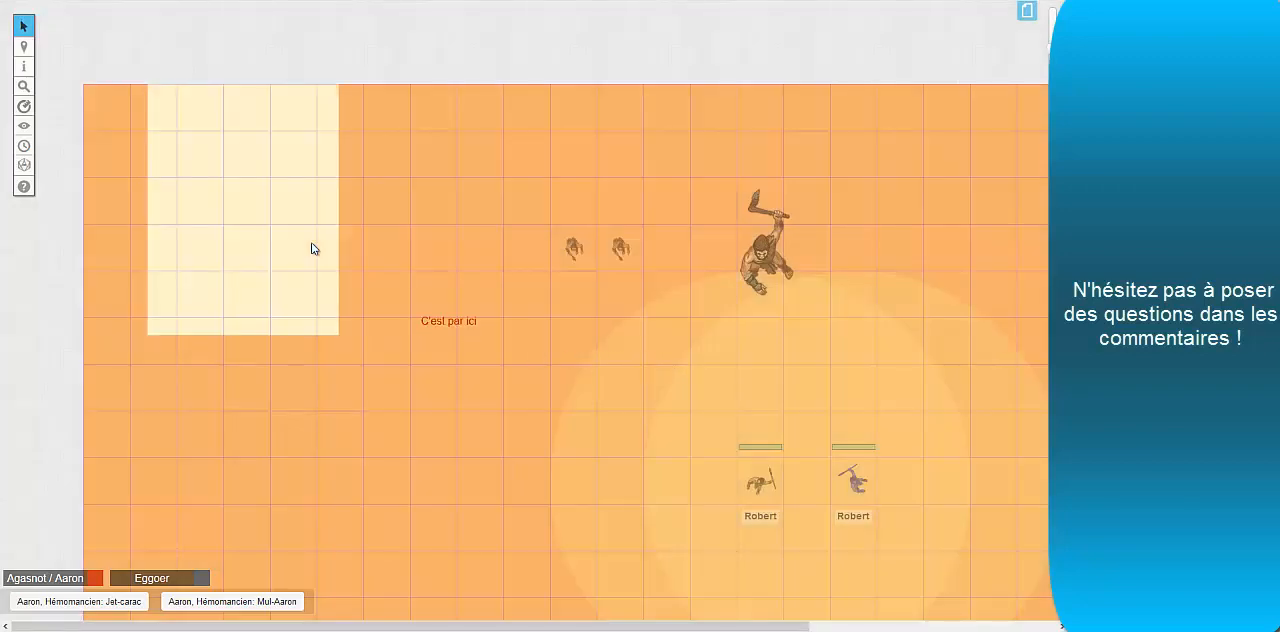
pyautogui.click(290, 270)
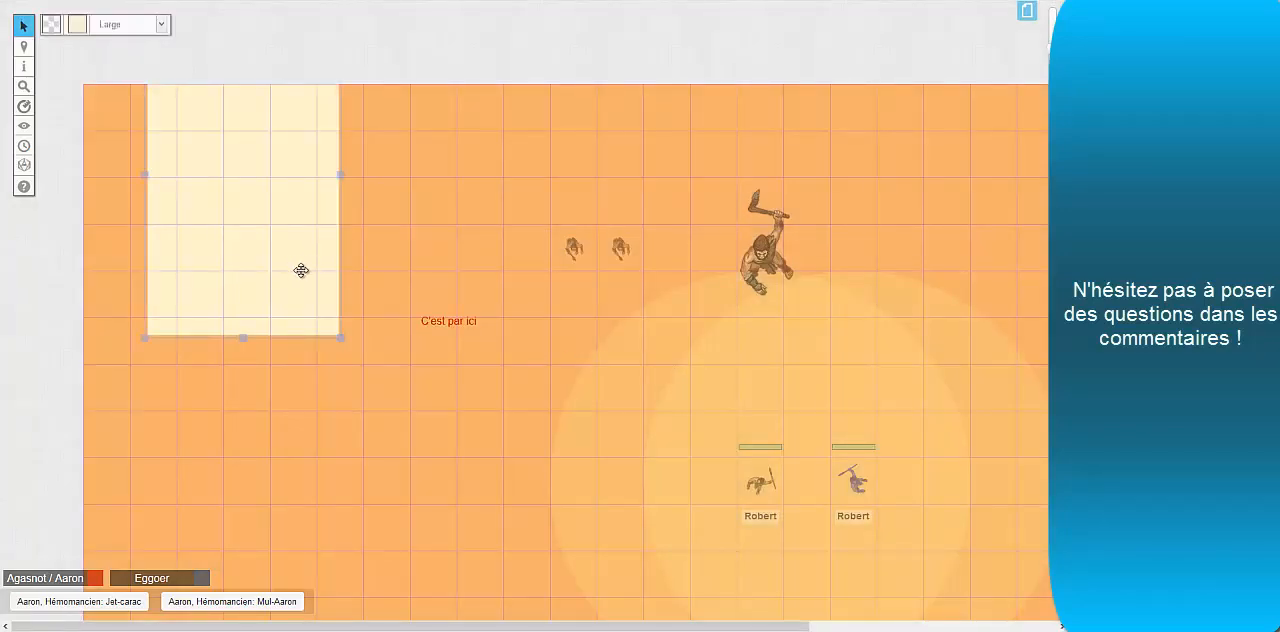
pyautogui.moveTo(297, 271); pyautogui.dragTo(217, 318)
# Bring the black freehand shape to the front and place it at the pale rectangle's lower edge
pyautogui.click(275, 251)
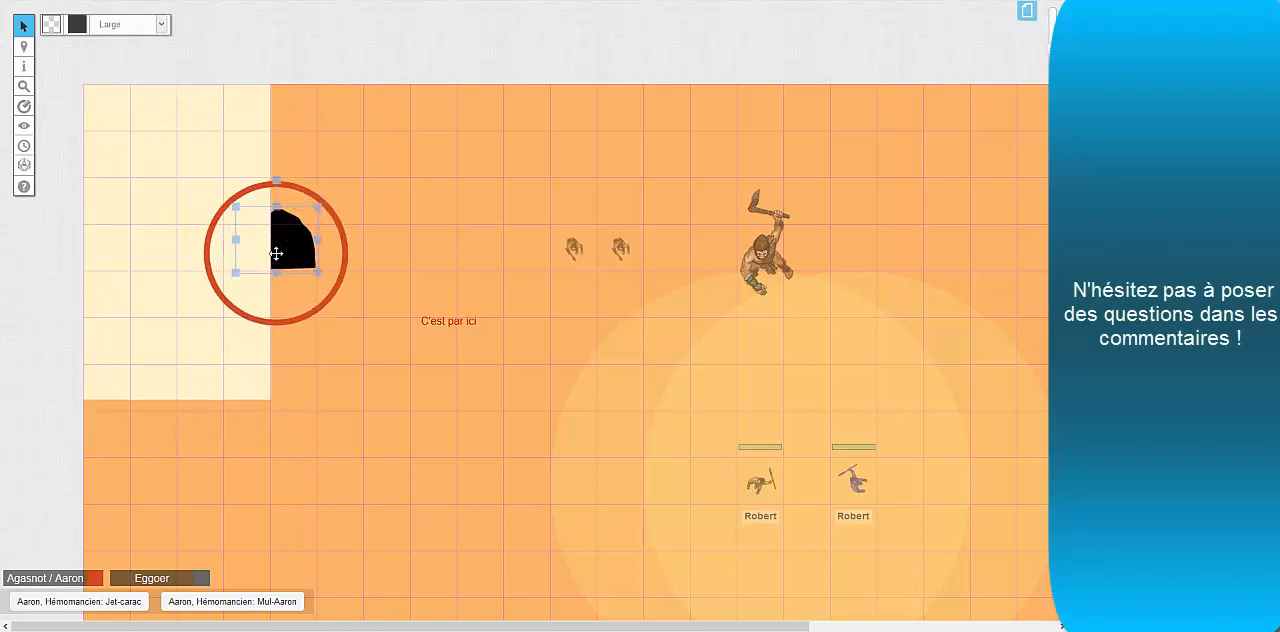
pyautogui.moveTo(281, 257); pyautogui.dragTo(290, 319)
pyautogui.click(172, 302)
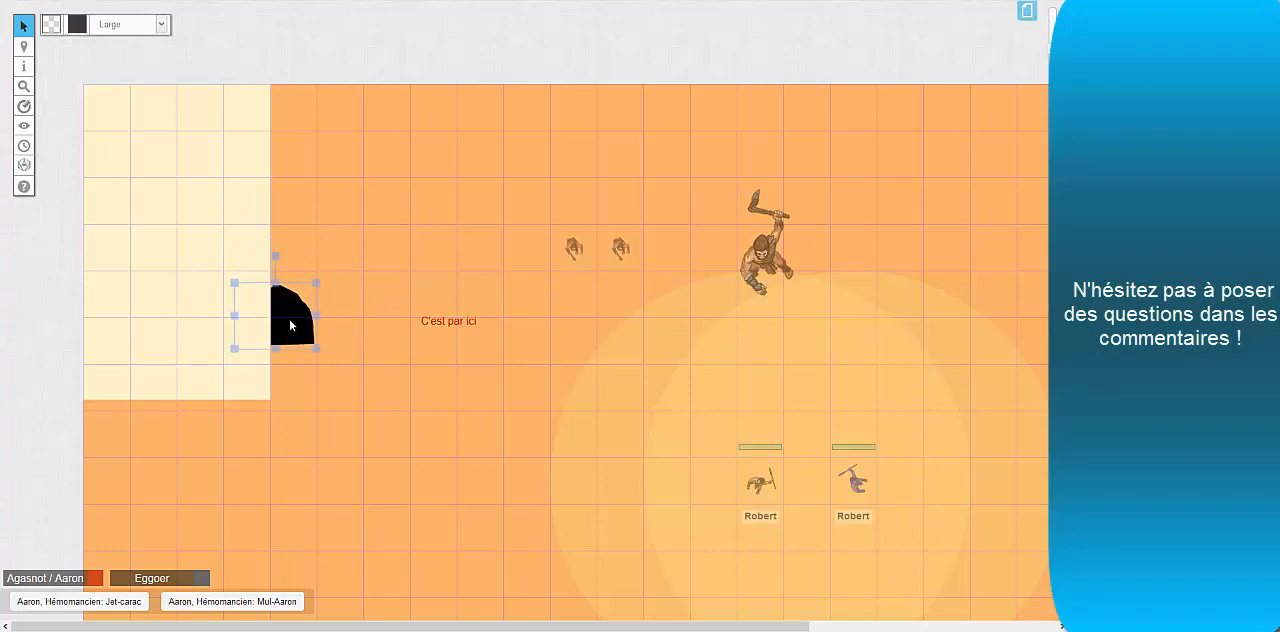
pyautogui.rightClick(291, 325)
pyautogui.moveTo(313, 312)
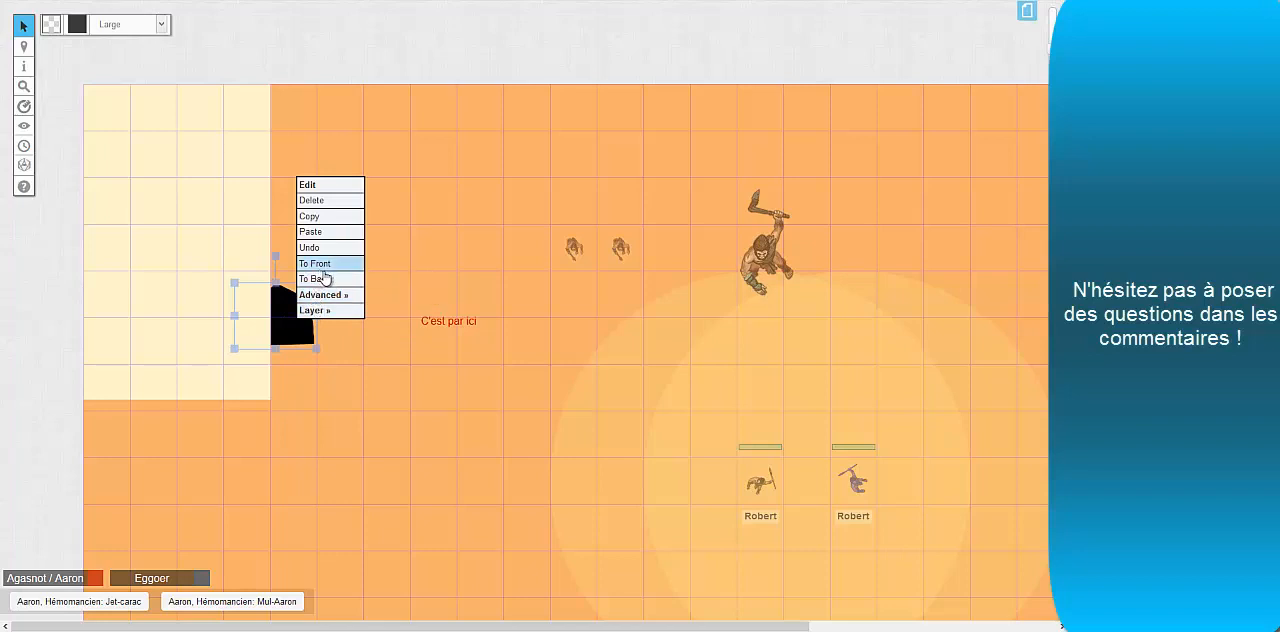
pyautogui.click(325, 265)
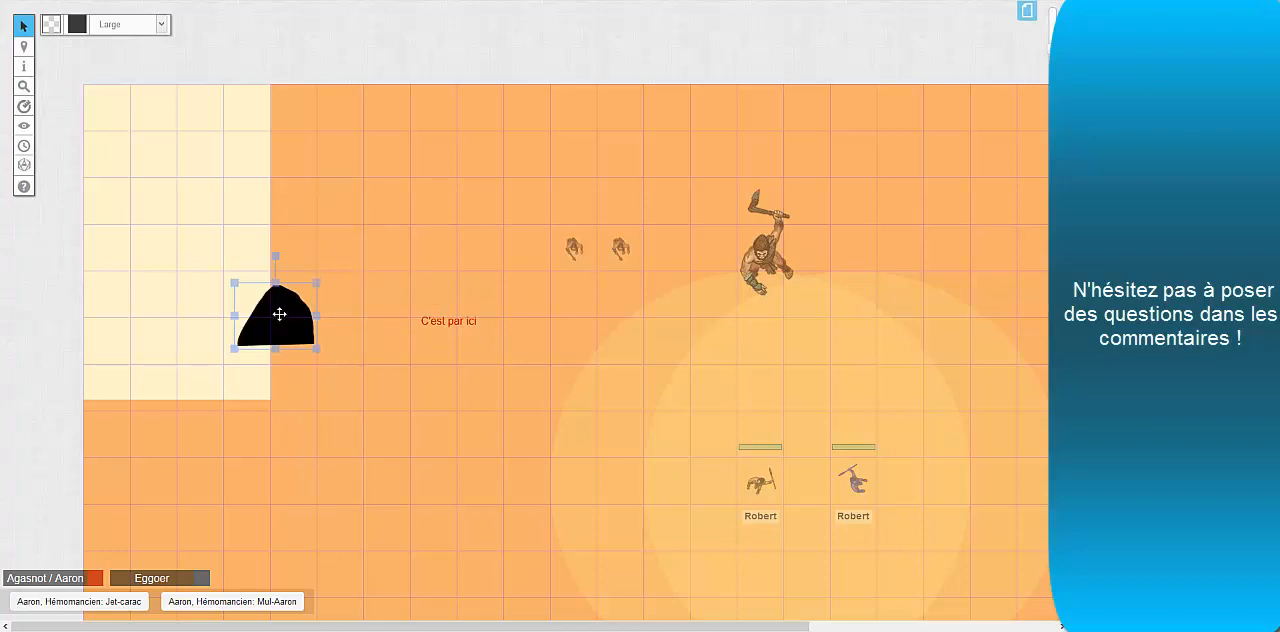
pyautogui.moveTo(279, 314); pyautogui.dragTo(227, 371)
# Bring the pale rectangle to the front over the black shape and send it back behind it
pyautogui.click(250, 248)
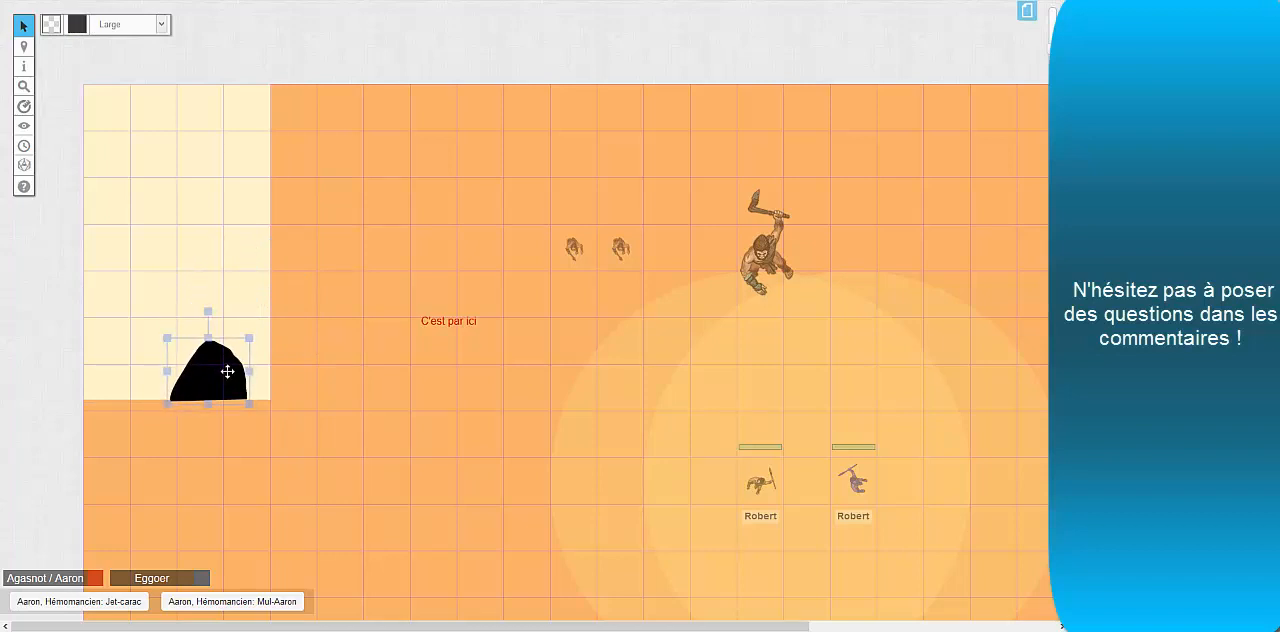
pyautogui.click(235, 335)
pyautogui.rightClick(238, 328)
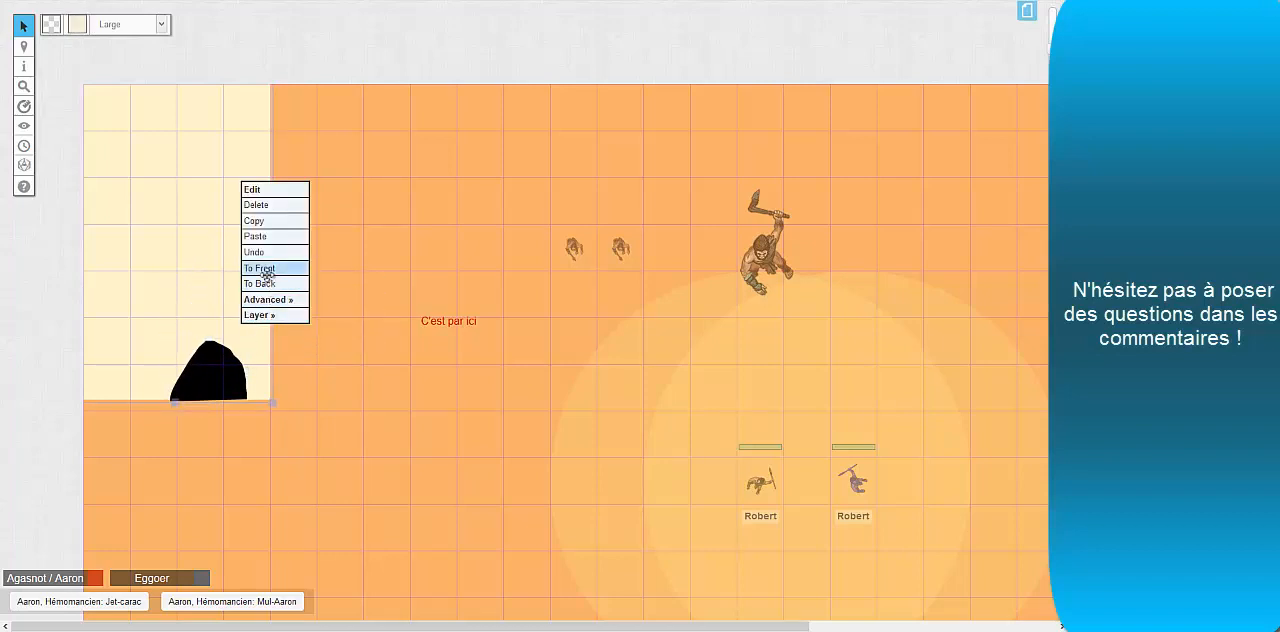
pyautogui.click(262, 269)
pyautogui.rightClick(208, 321)
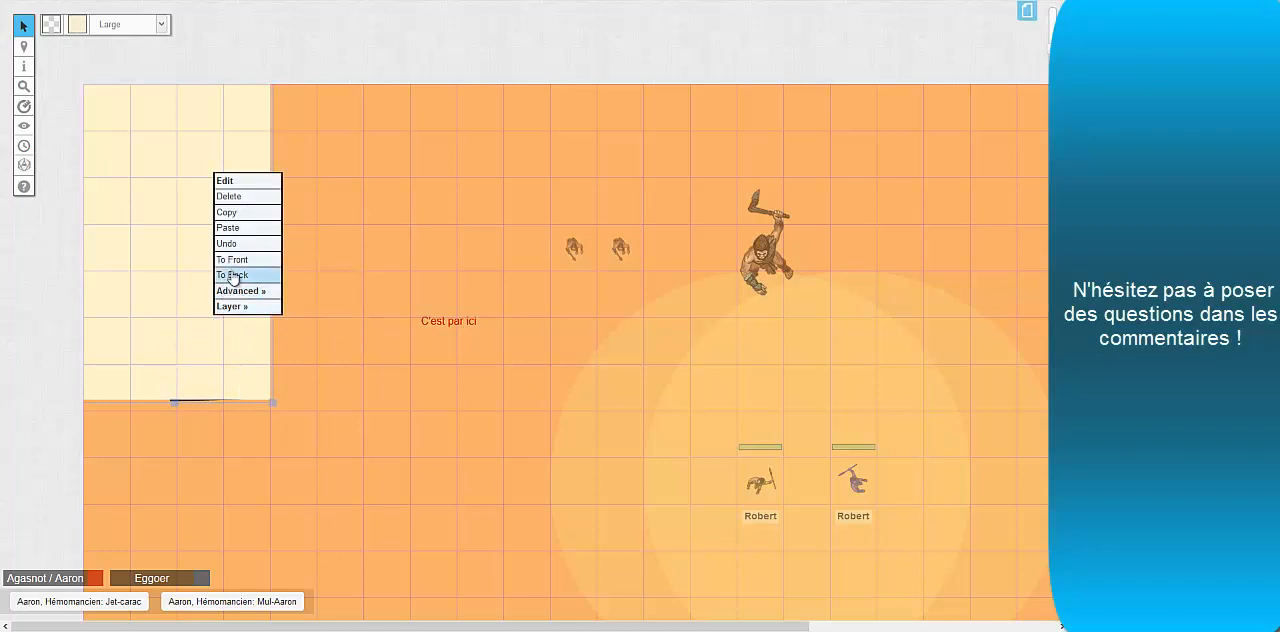
pyautogui.click(231, 273)
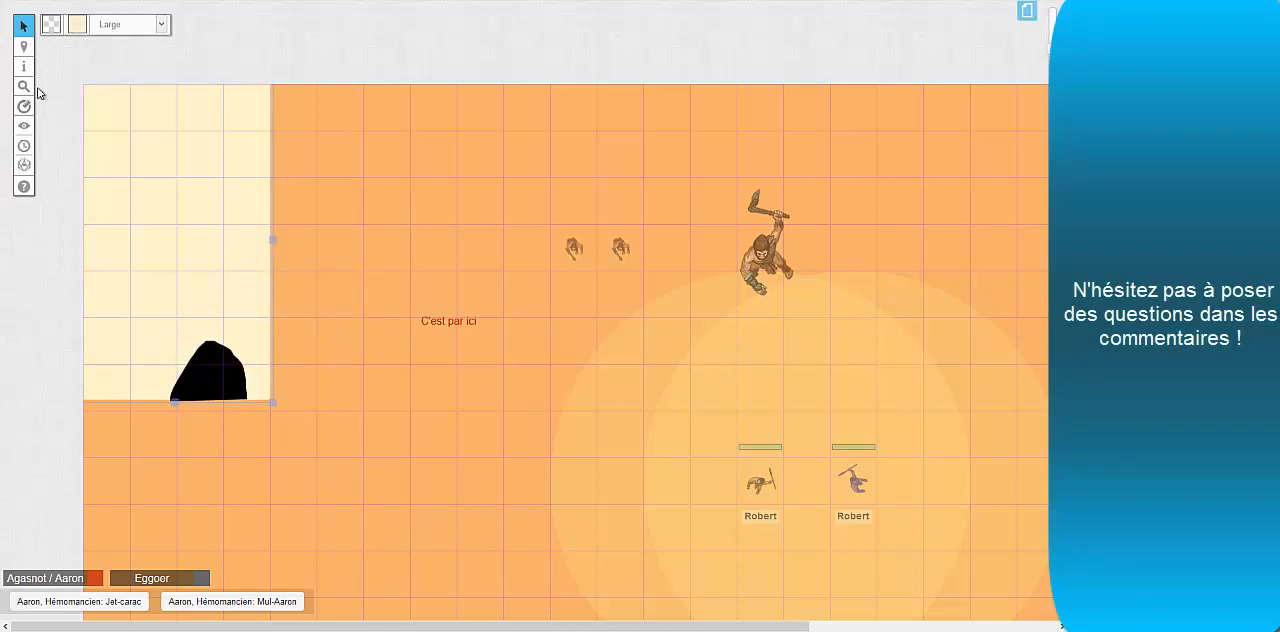
# Search the token art for "table" and place a Tavern Round Tables image on the map beside the pale rectangle
pyautogui.moveTo(24, 72)
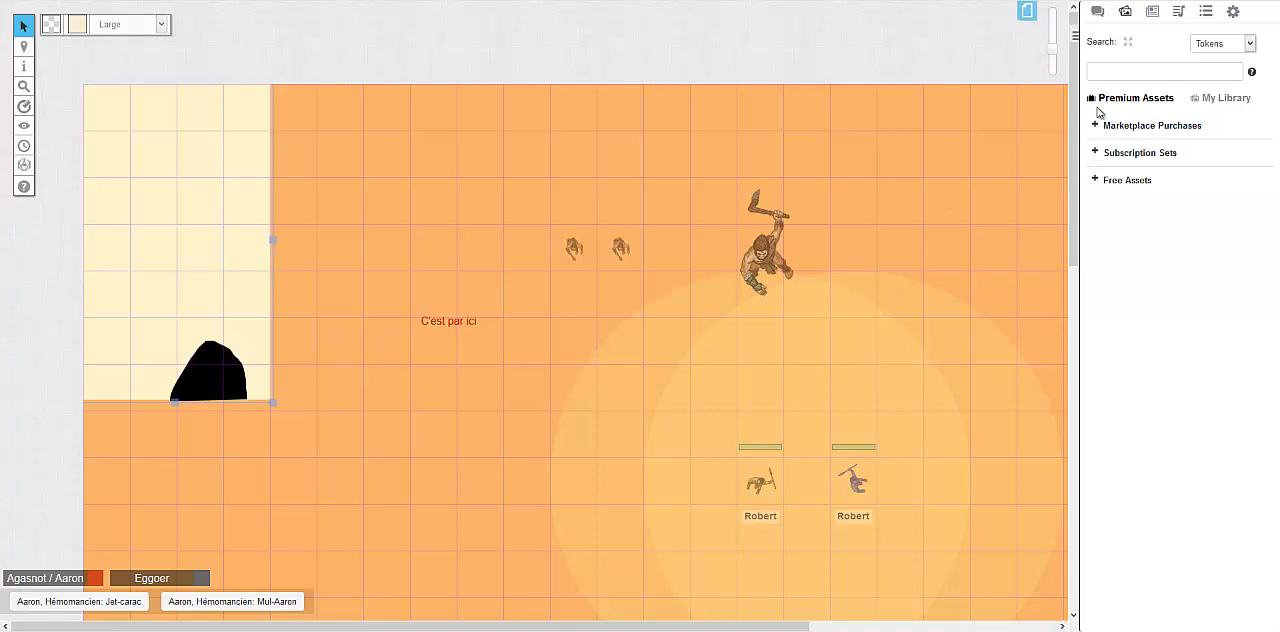
pyautogui.click(1096, 180)
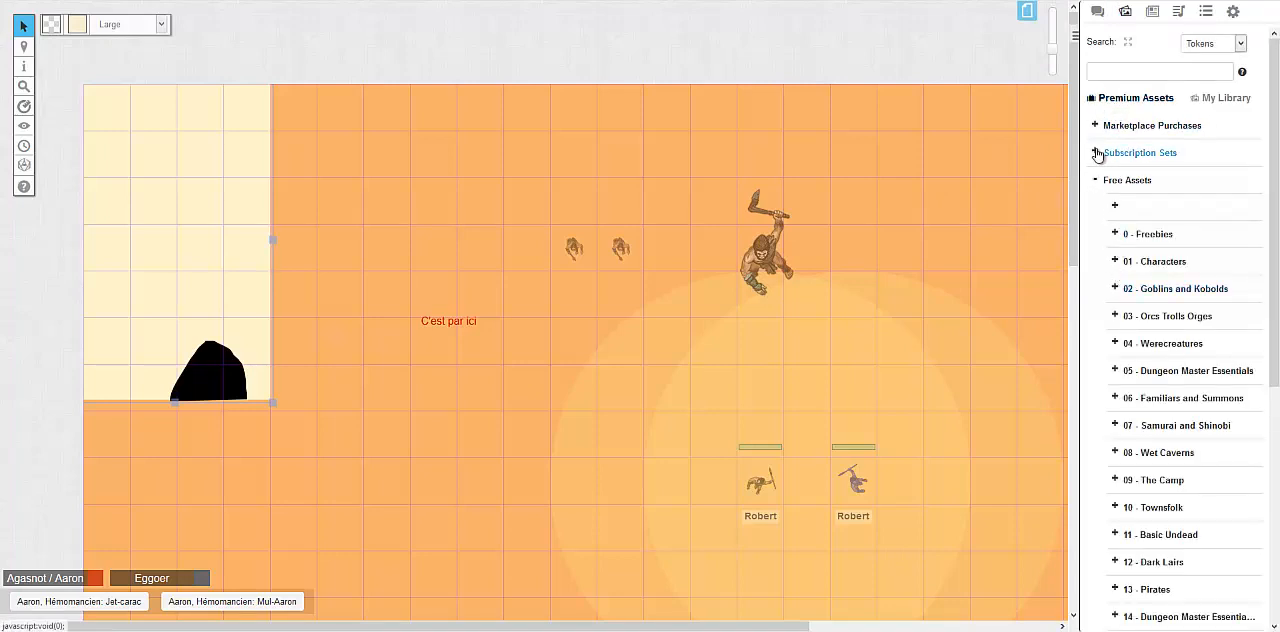
pyautogui.click(1096, 181)
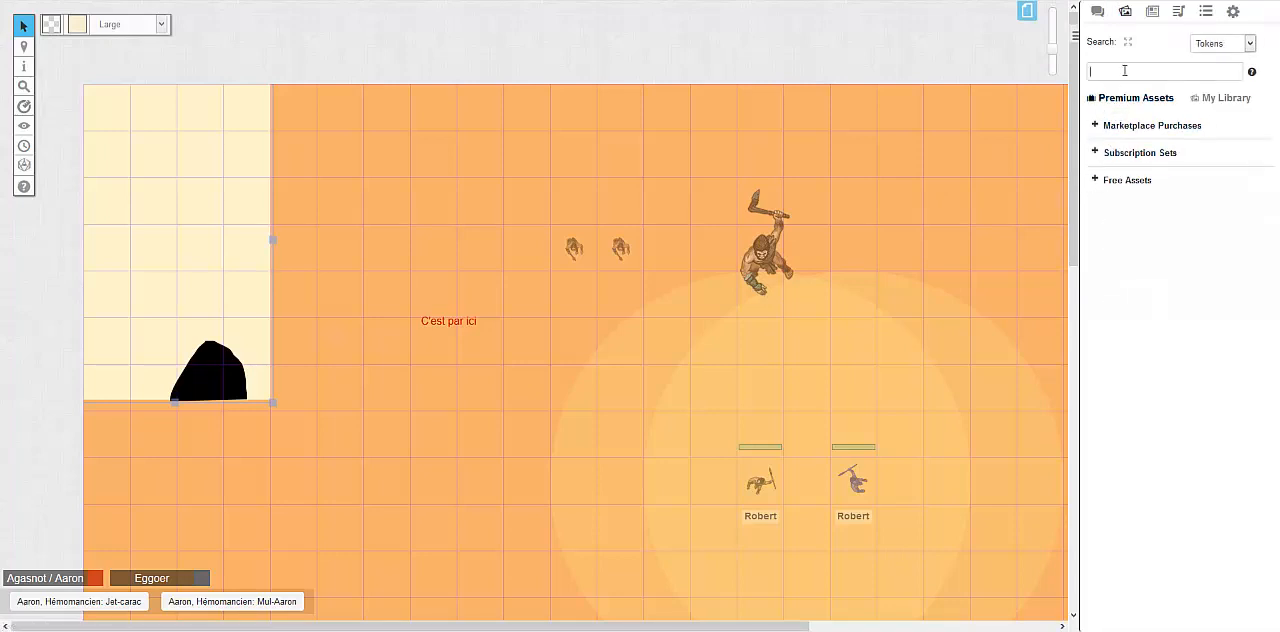
pyautogui.press('Return')
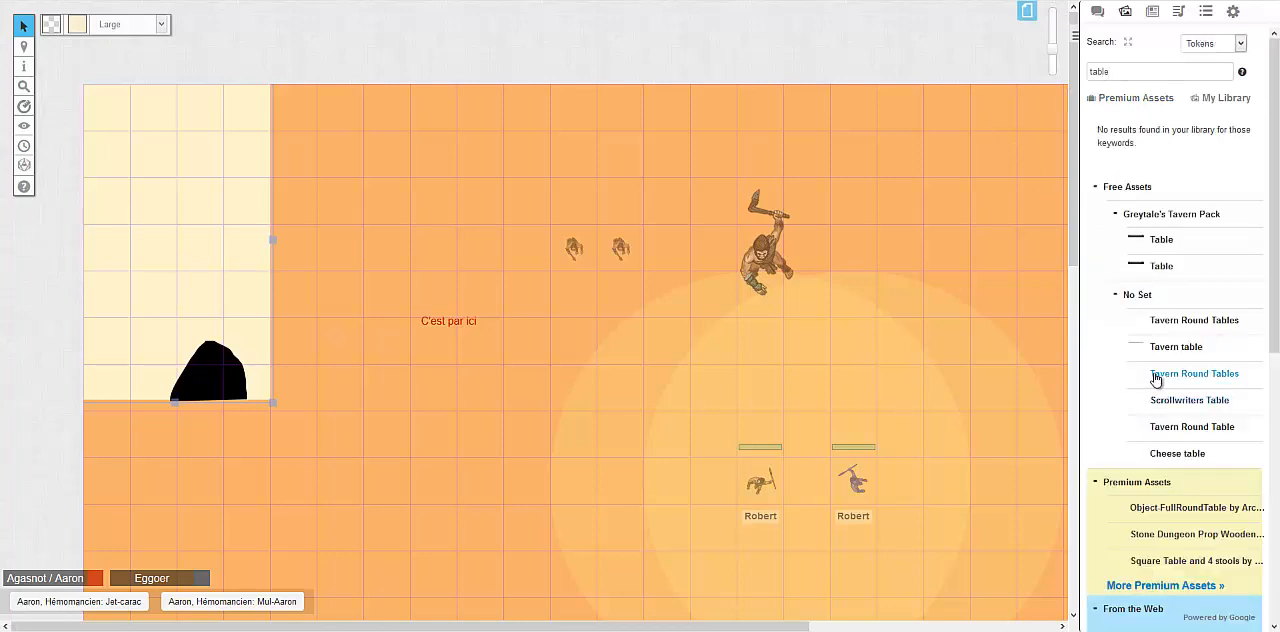
pyautogui.moveTo(1160, 328)
pyautogui.moveTo(1160, 328); pyautogui.dragTo(398, 309)
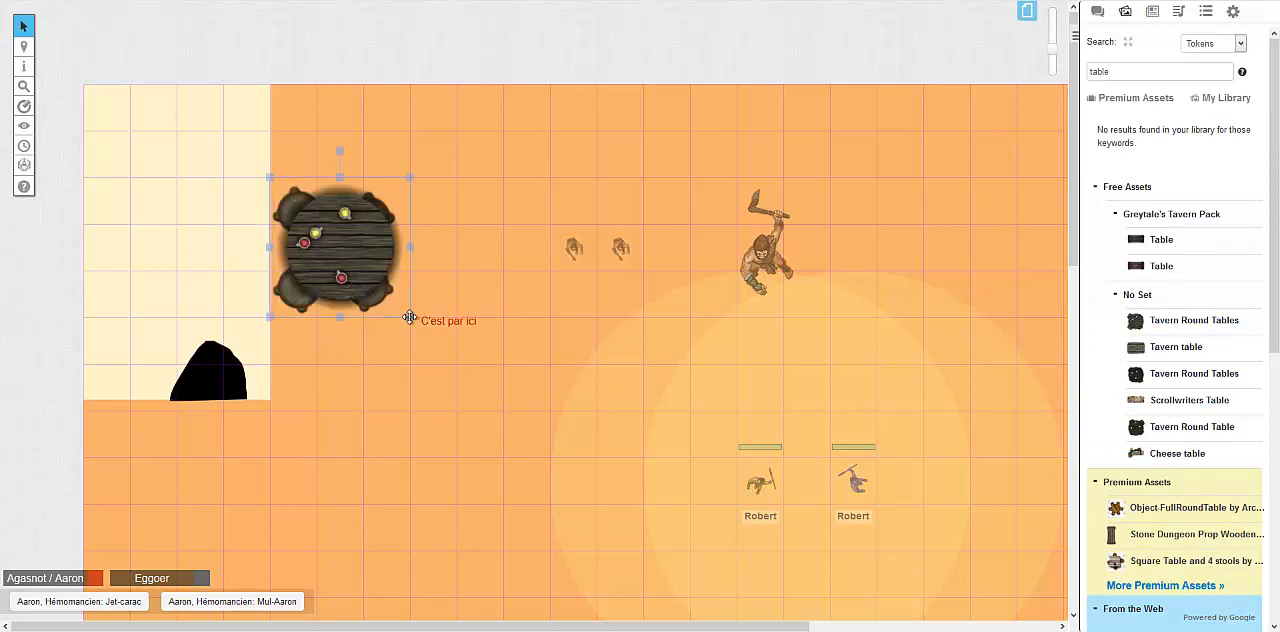
# Shrink the round table to two by two squares, turned 90° clockwise, and position it over the two small creatures
pyautogui.click(410, 318)
pyautogui.click(366, 281)
pyautogui.moveTo(370, 272); pyautogui.dragTo(337, 389)
pyautogui.moveTo(309, 355); pyautogui.dragTo(338, 382)
pyautogui.moveTo(363, 339); pyautogui.dragTo(450, 429)
pyautogui.moveTo(355, 437); pyautogui.dragTo(610, 301)
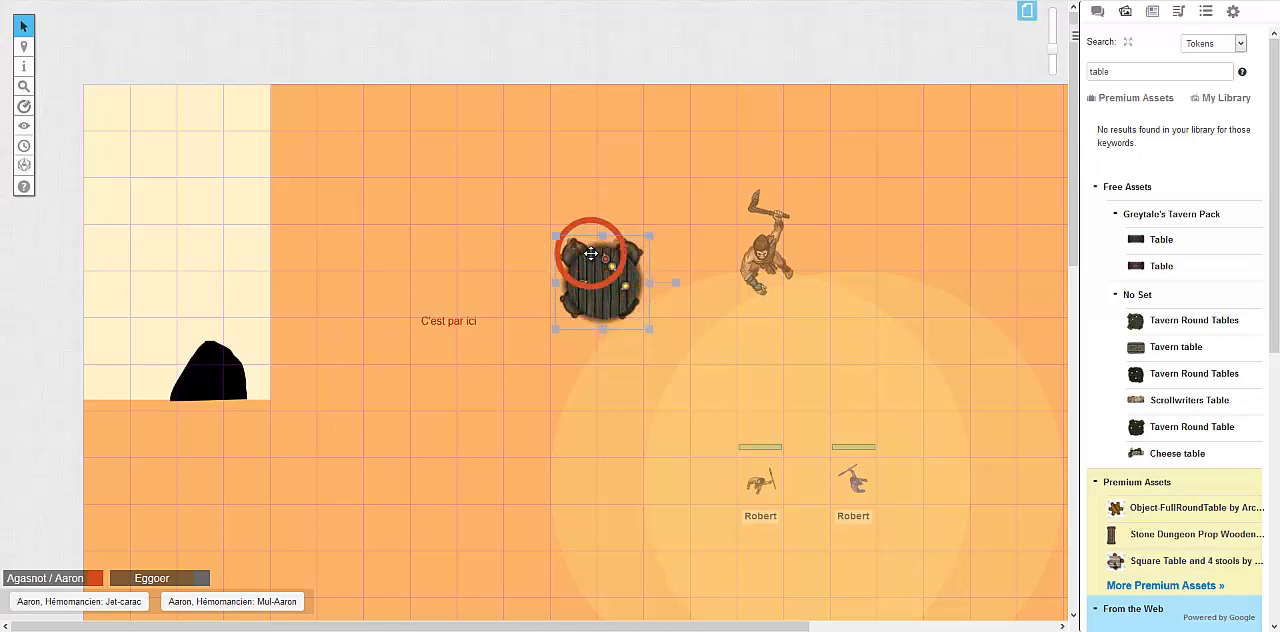
pyautogui.click(703, 195)
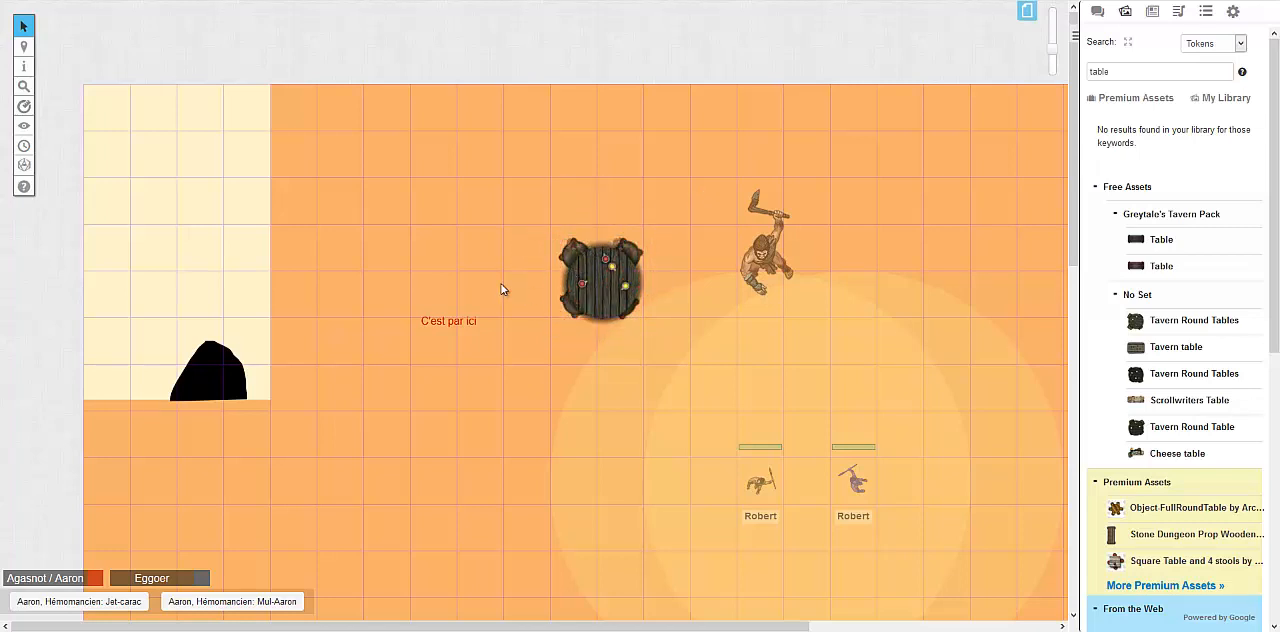
# Place the Cheese table on the map between the black shape and the red text, rotated 90° counterclockwise
pyautogui.moveTo(33, 106)
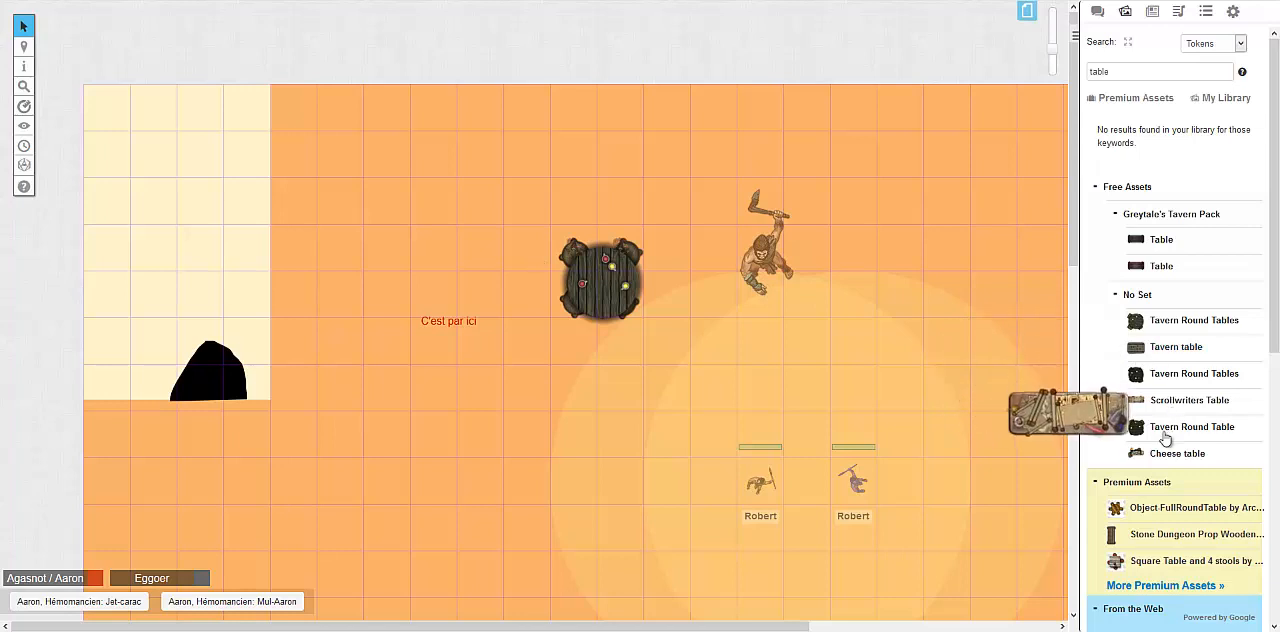
pyautogui.moveTo(1162, 457); pyautogui.dragTo(546, 330)
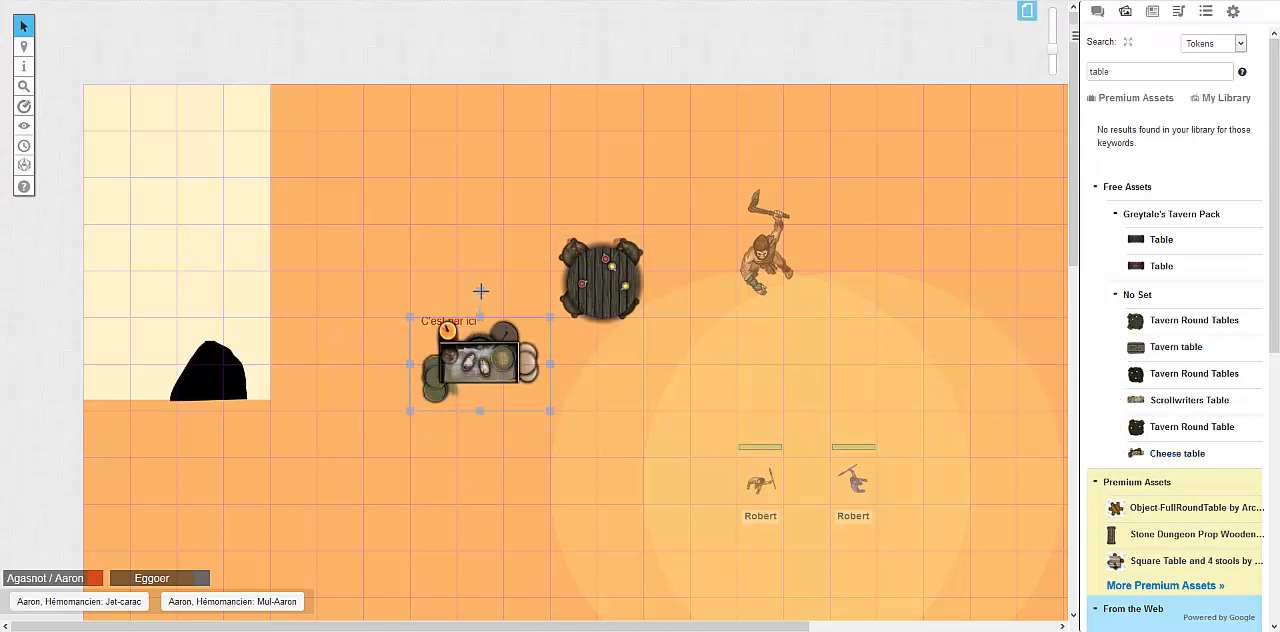
pyautogui.moveTo(480, 291); pyautogui.dragTo(380, 391)
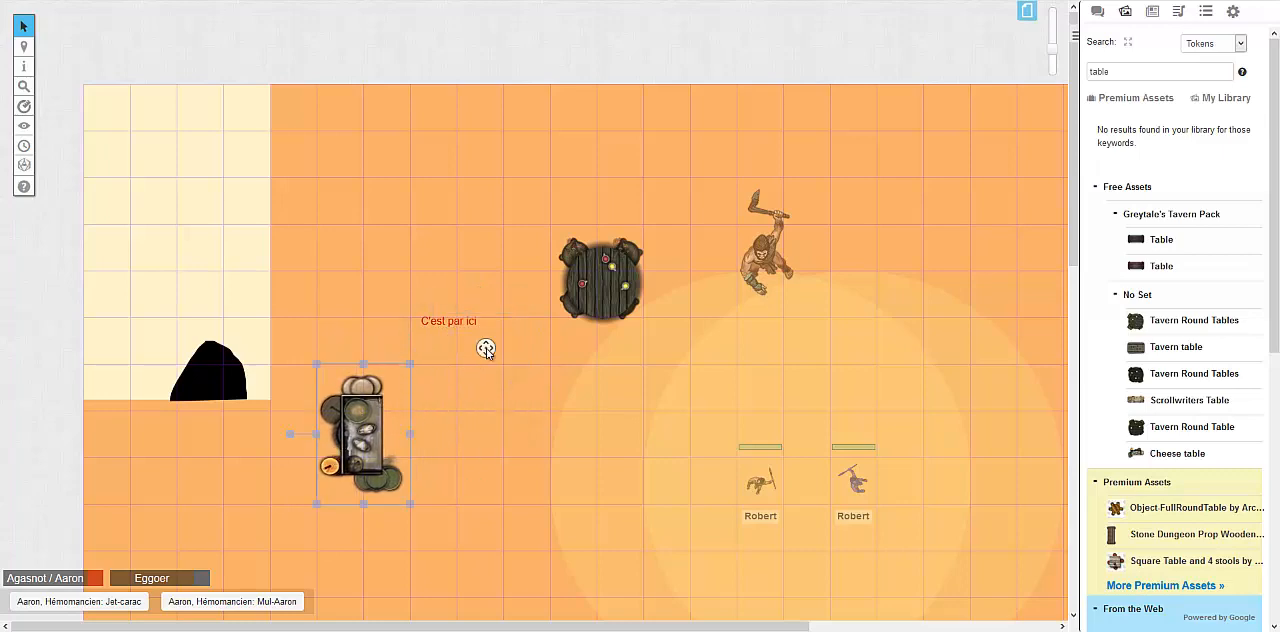
# Examine the table images offered under Free Assets, Premium Assets and From the Web
pyautogui.scroll(-1, 1183, 271)
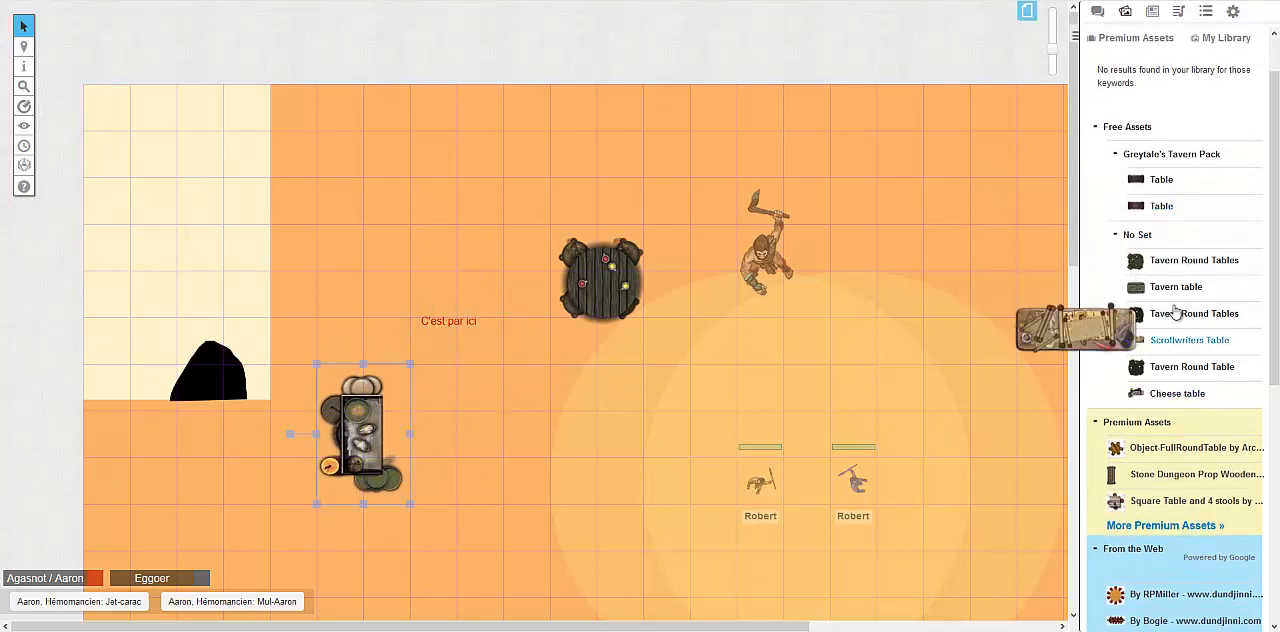
pyautogui.scroll(-1, 1176, 312)
pyautogui.scroll(1, 1157, 276)
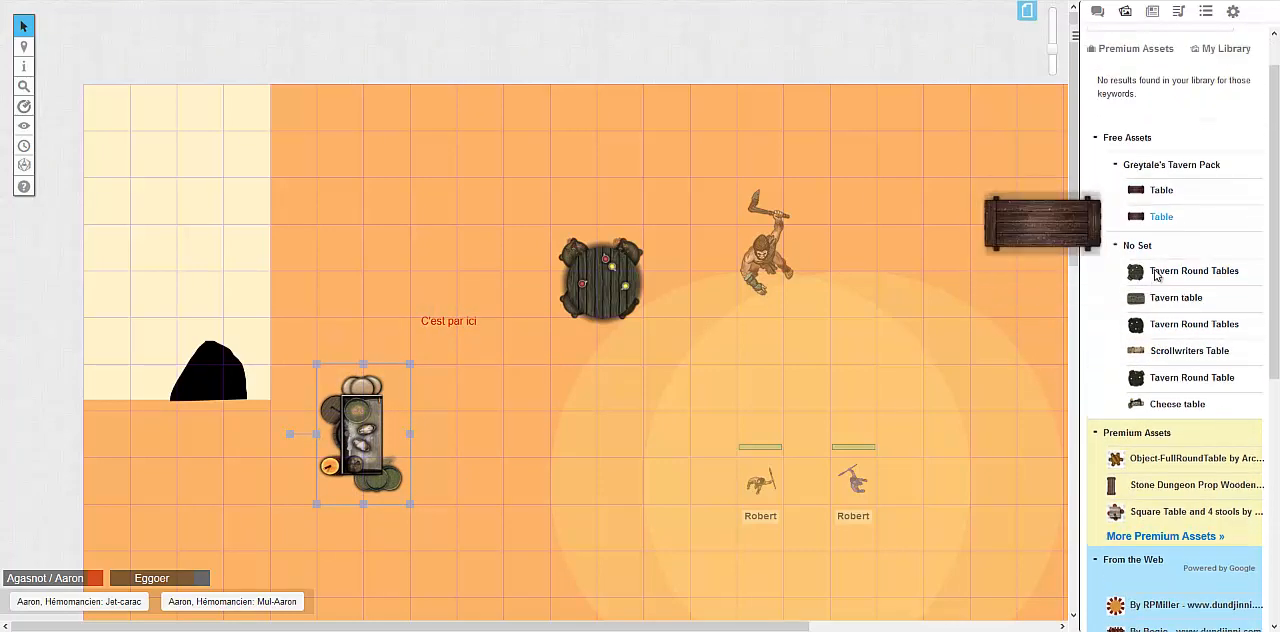
pyautogui.scroll(1, 1160, 300)
pyautogui.scroll(-2, 1160, 374)
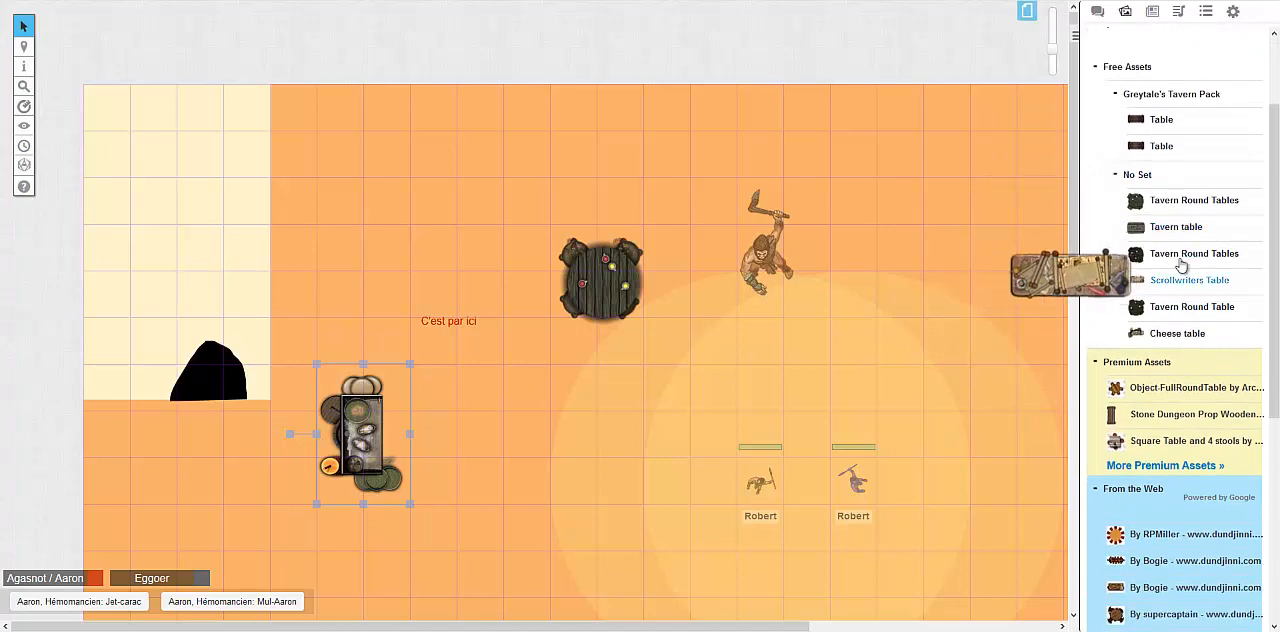
pyautogui.scroll(-2, 1143, 330)
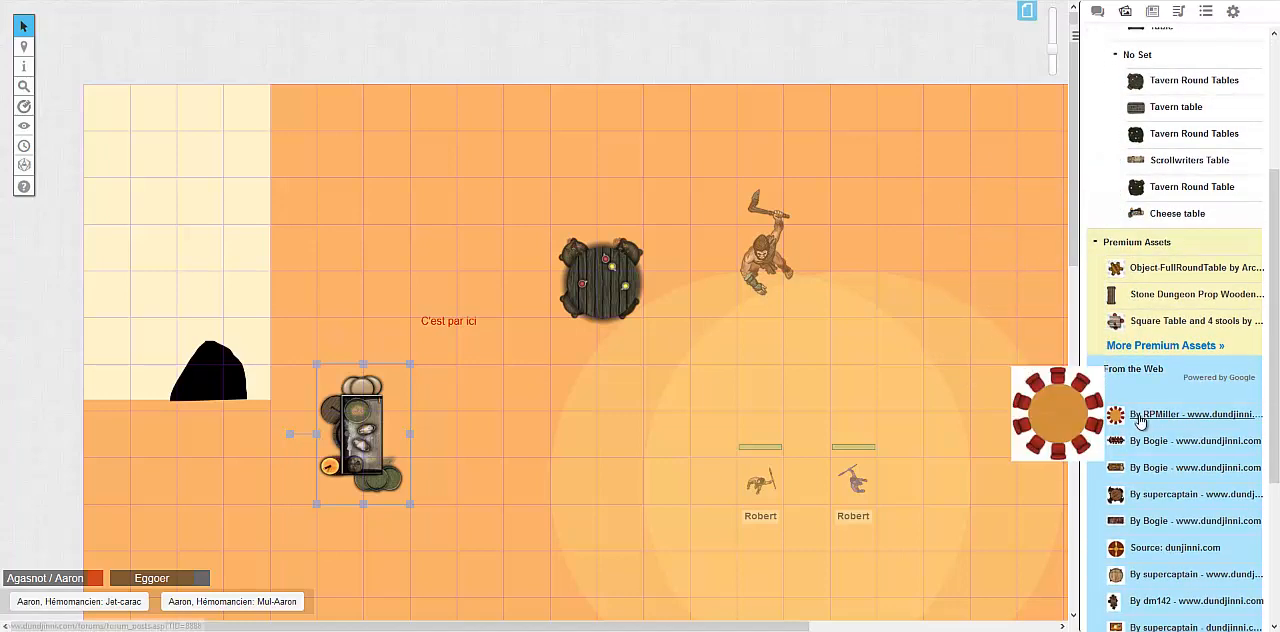
pyautogui.scroll(-2, 1140, 420)
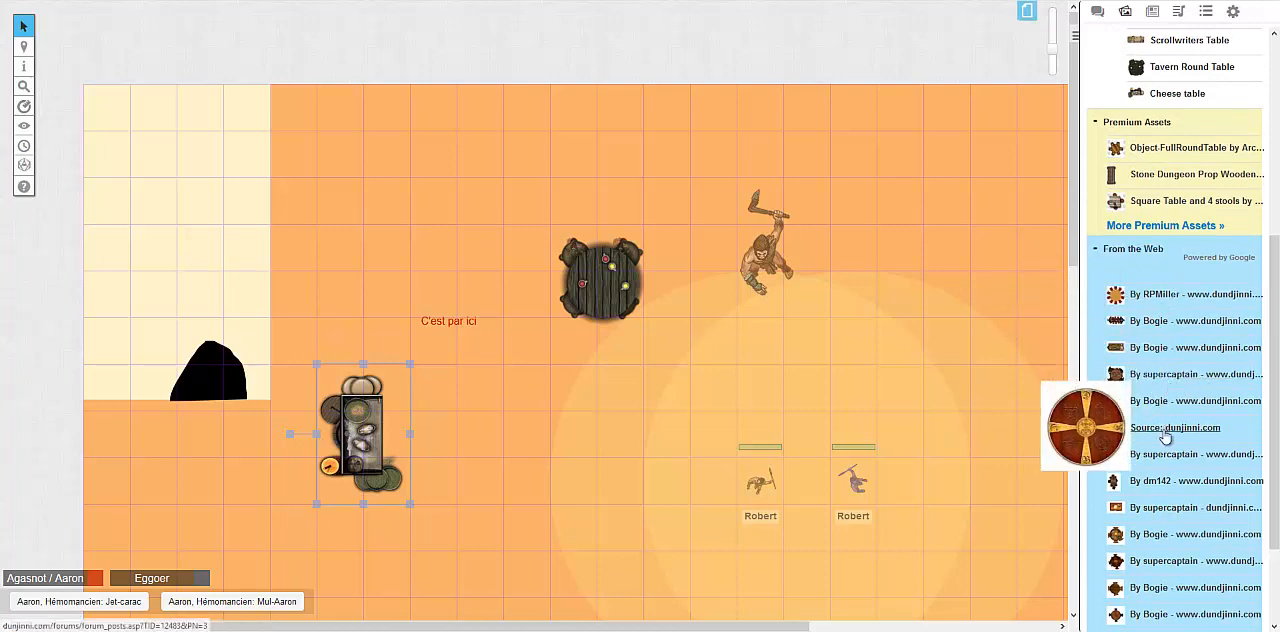
pyautogui.scroll(-3, 1130, 470)
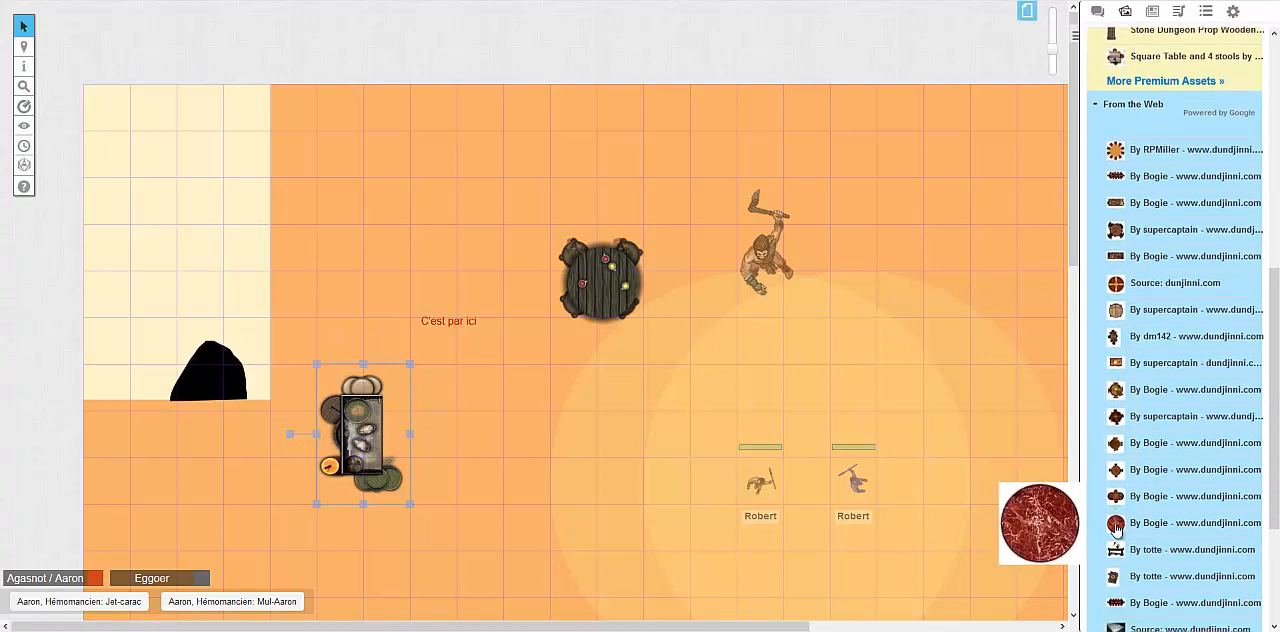
pyautogui.moveTo(1125, 492); pyautogui.dragTo(490, 400)
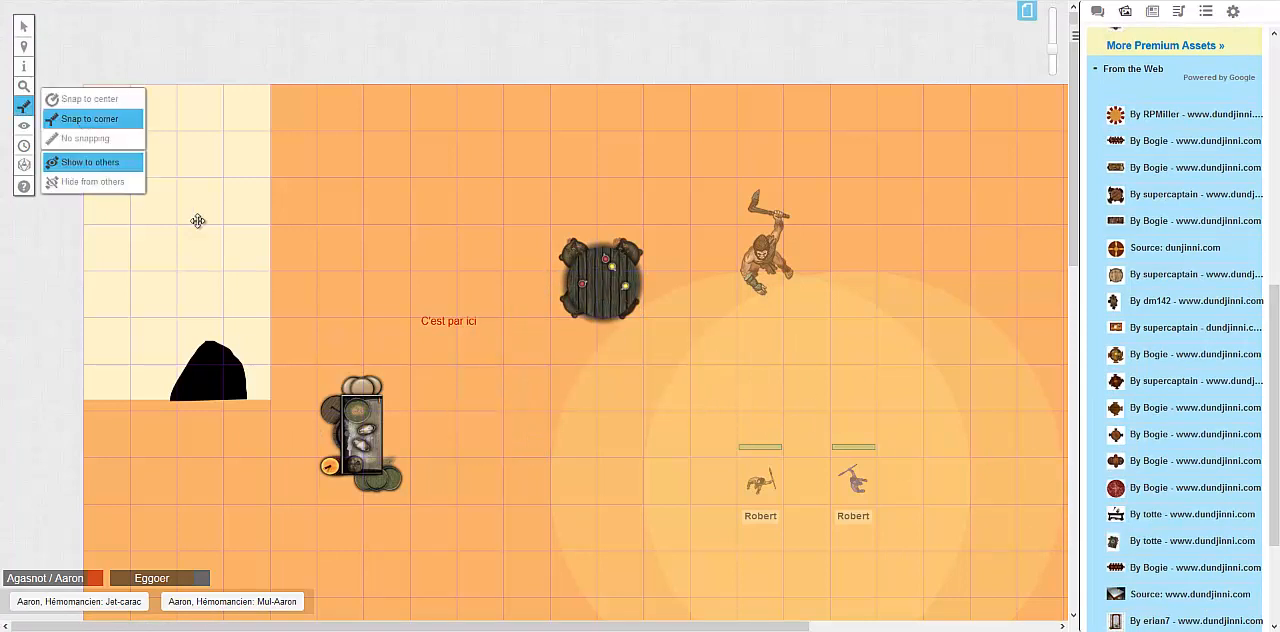
# Measure a short distance across the pale rectangle's edge using Snap to corner
pyautogui.moveTo(222, 268); pyautogui.dragTo(325, 258)
# Use Hide Areas beside the pale rectangle and turn on Fog of War for the page
pyautogui.moveTo(24, 126)
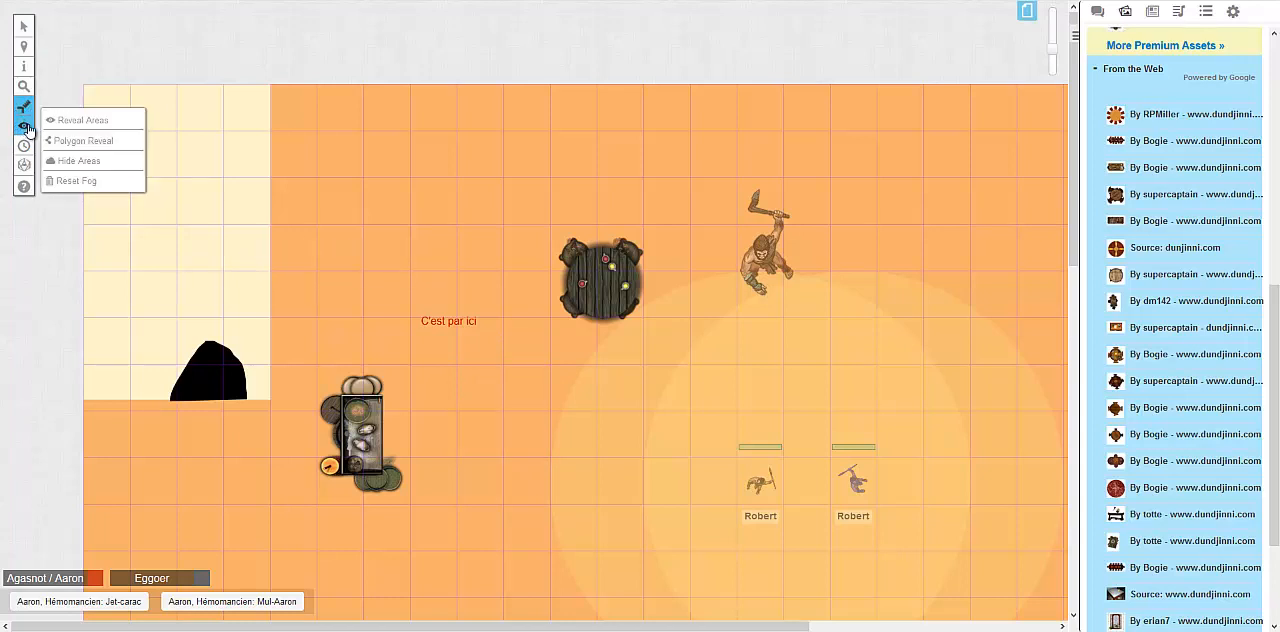
pyautogui.click(79, 163)
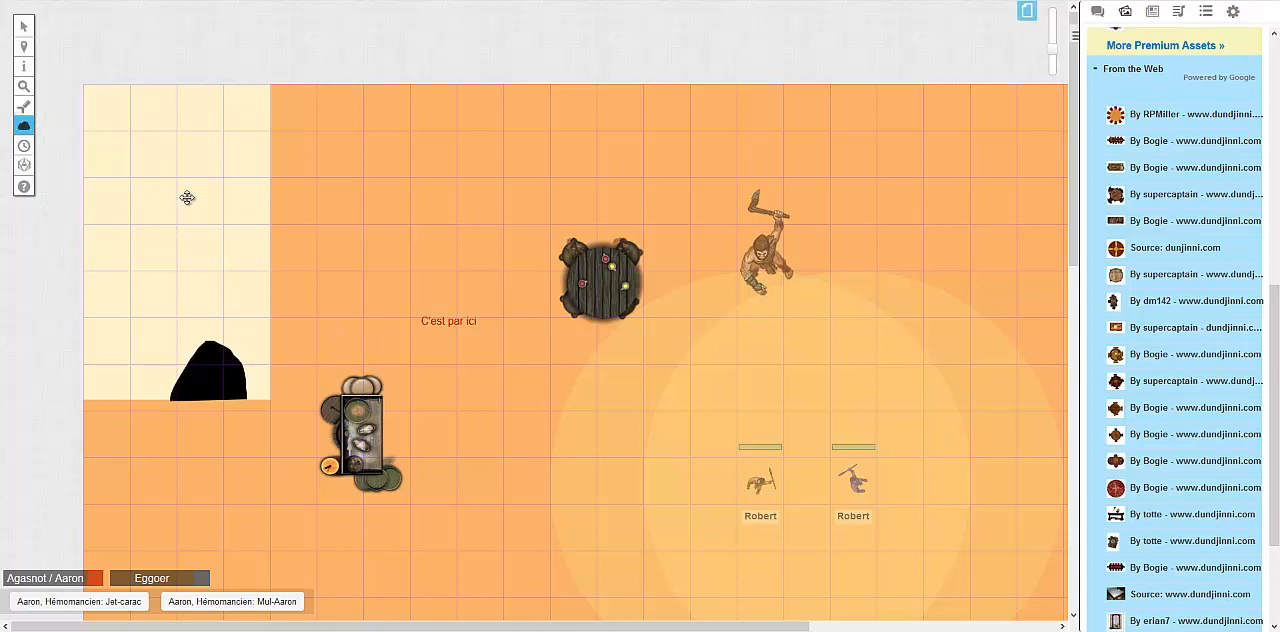
pyautogui.moveTo(325, 216); pyautogui.dragTo(429, 259)
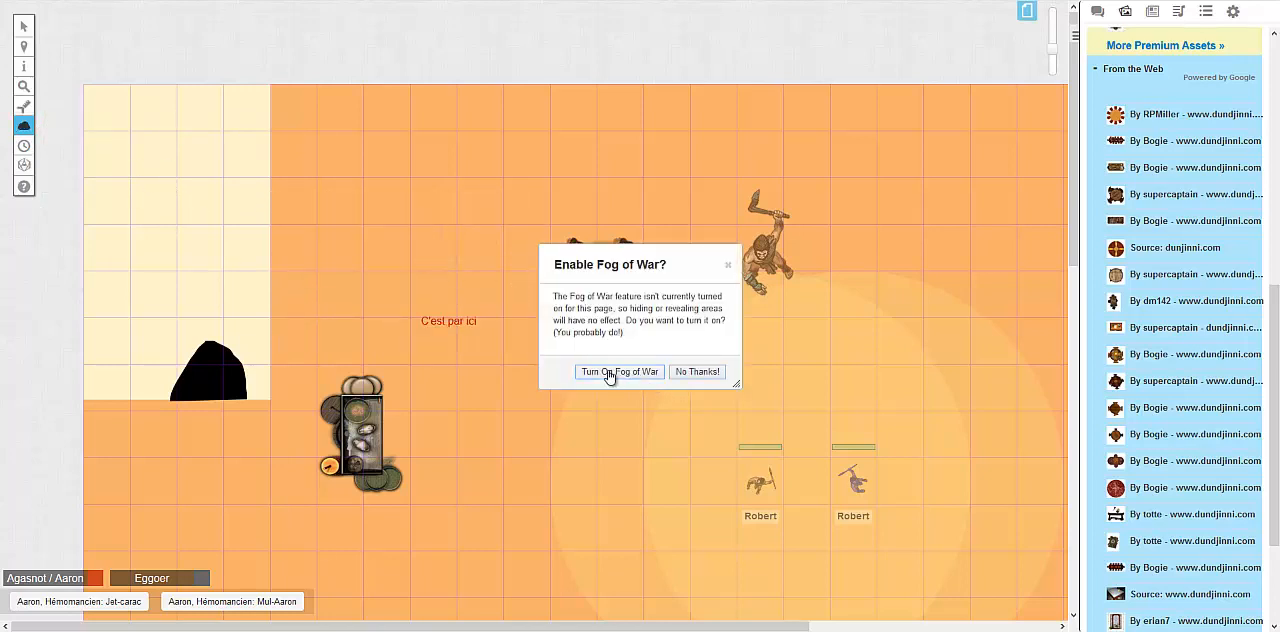
pyautogui.click(681, 377)
pyautogui.moveTo(251, 200); pyautogui.dragTo(406, 268)
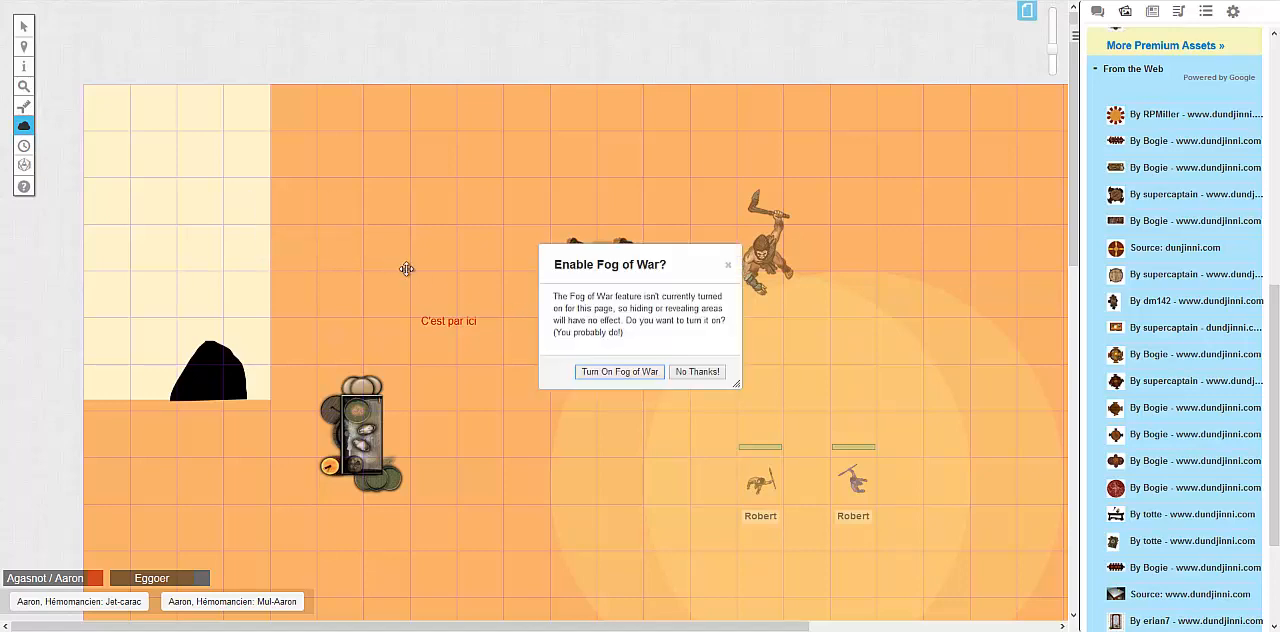
pyautogui.click(612, 374)
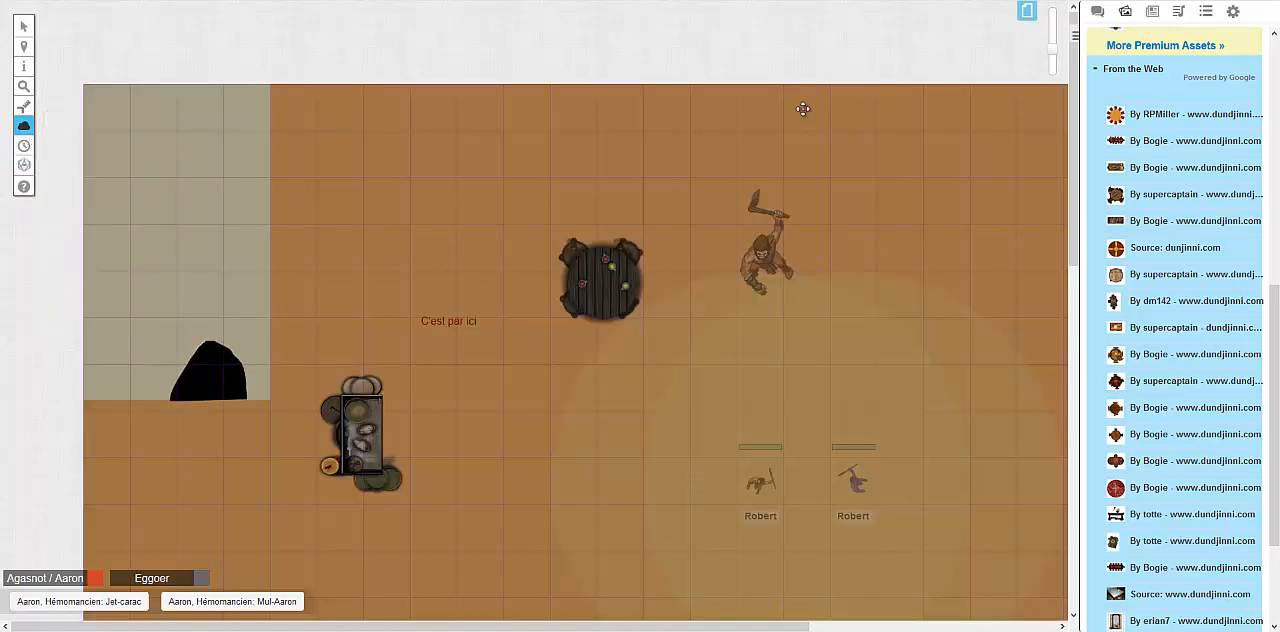
# Reveal overlapping rectangular fog areas around the black shape and just below the pale rectangle
pyautogui.click(1055, 60)
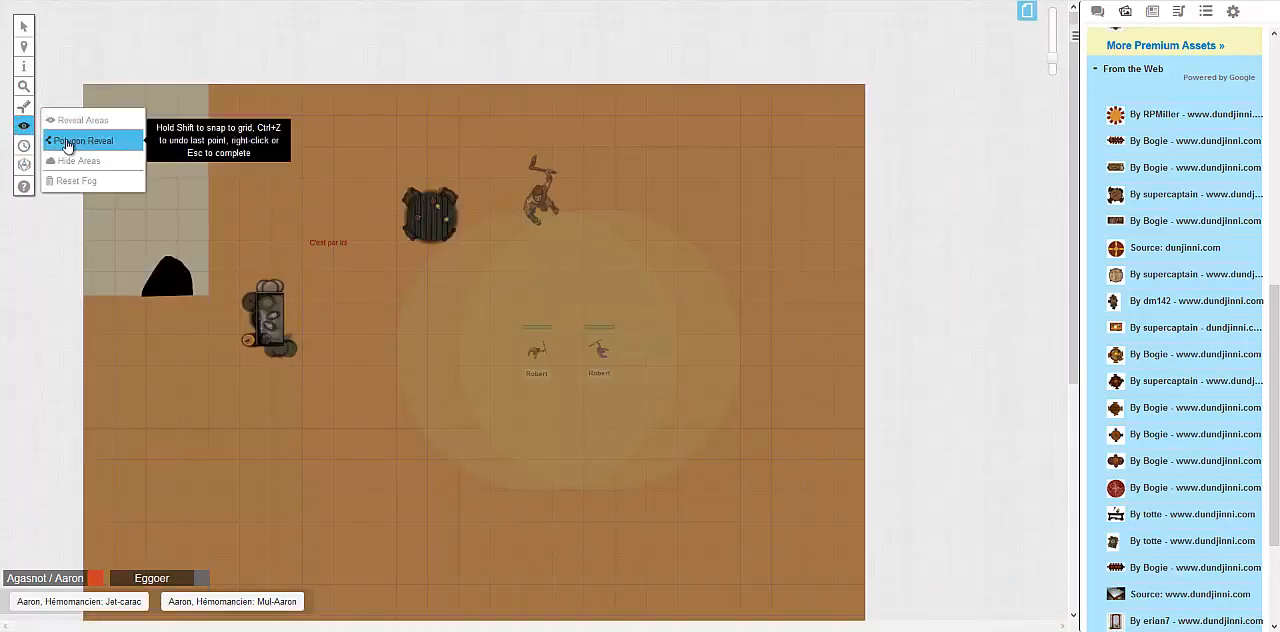
pyautogui.click(56, 124)
pyautogui.moveTo(113, 250); pyautogui.dragTo(216, 321)
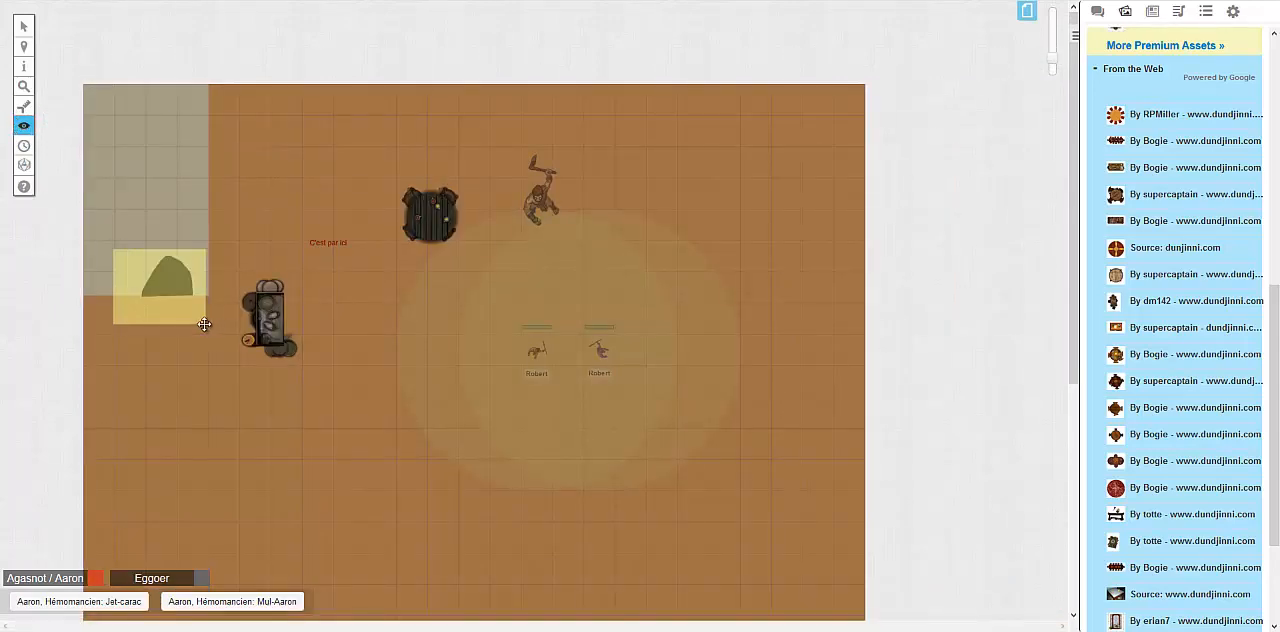
pyautogui.moveTo(98, 288); pyautogui.dragTo(228, 372)
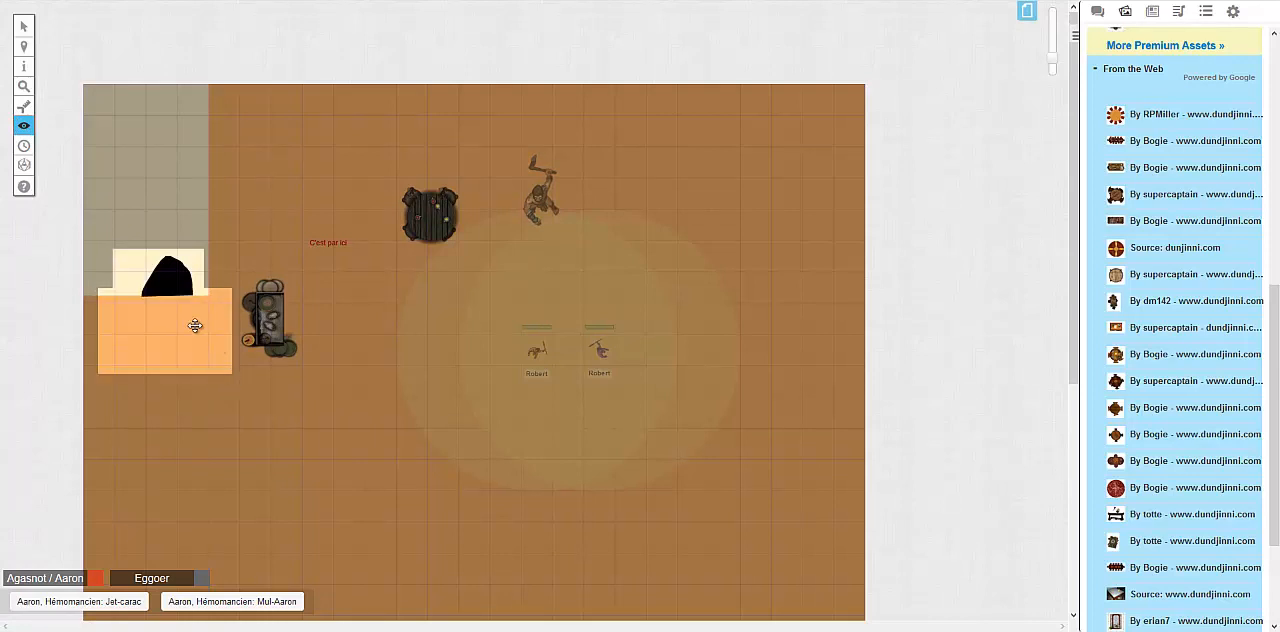
pyautogui.moveTo(91, 289); pyautogui.dragTo(233, 411)
# Switch to the Objects & Tokens layer and move the left of the two player tokens into the revealed area below the black shape
pyautogui.moveTo(24, 46)
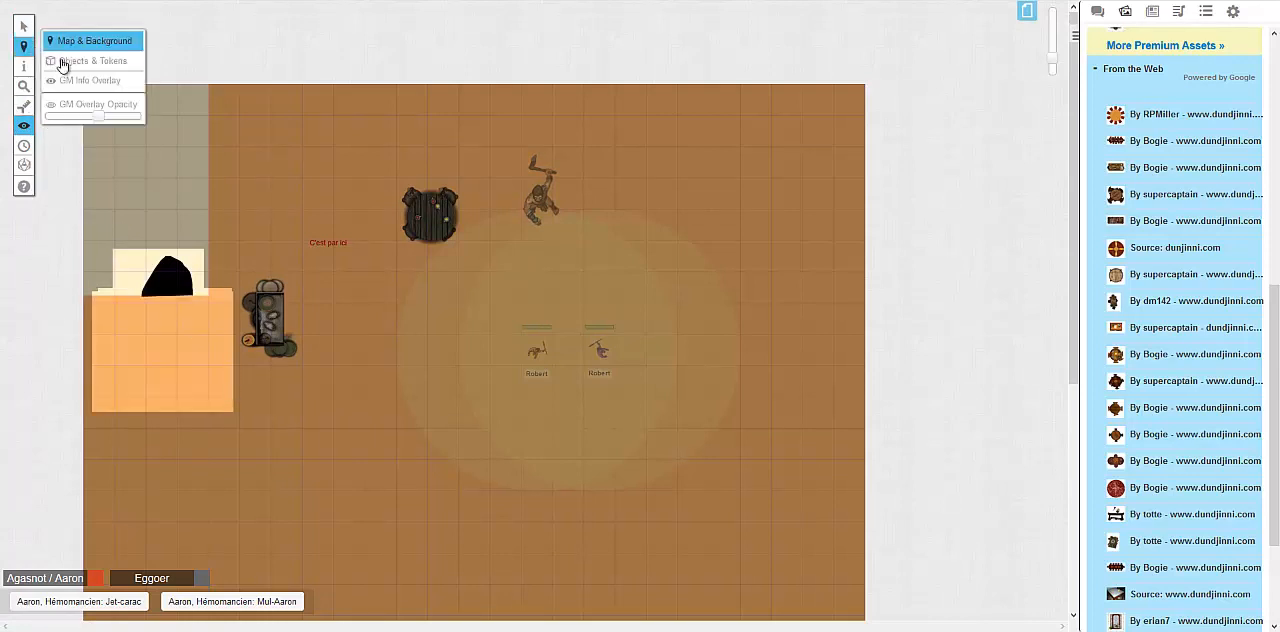
pyautogui.click(88, 62)
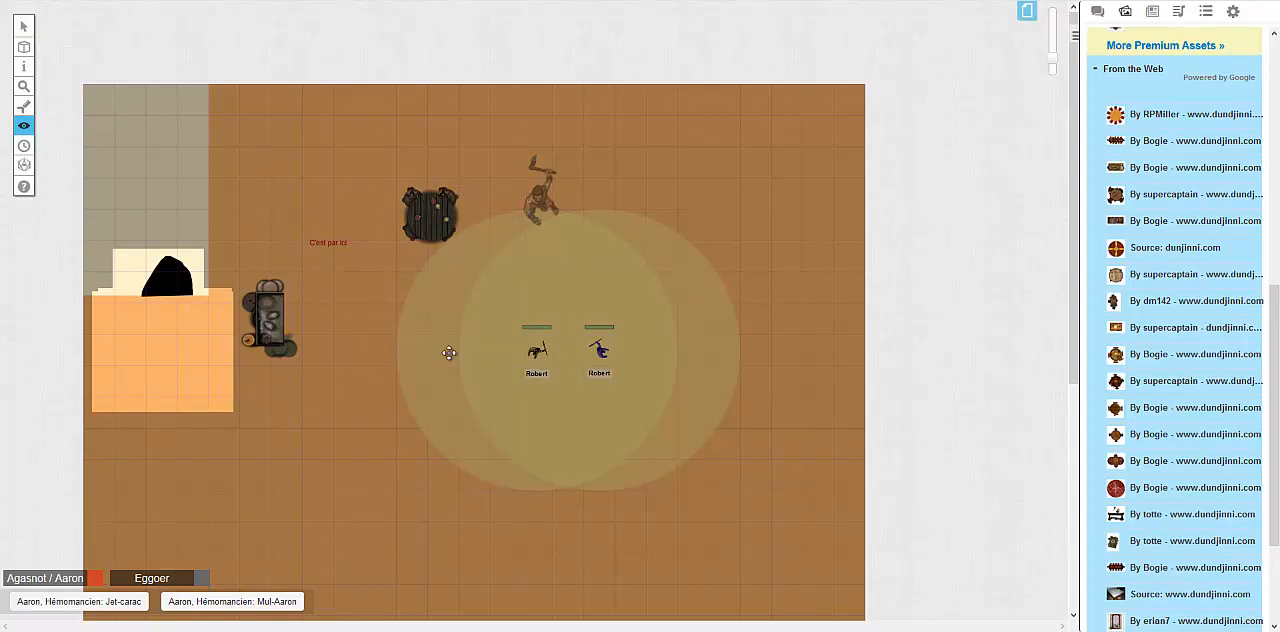
pyautogui.click(24, 26)
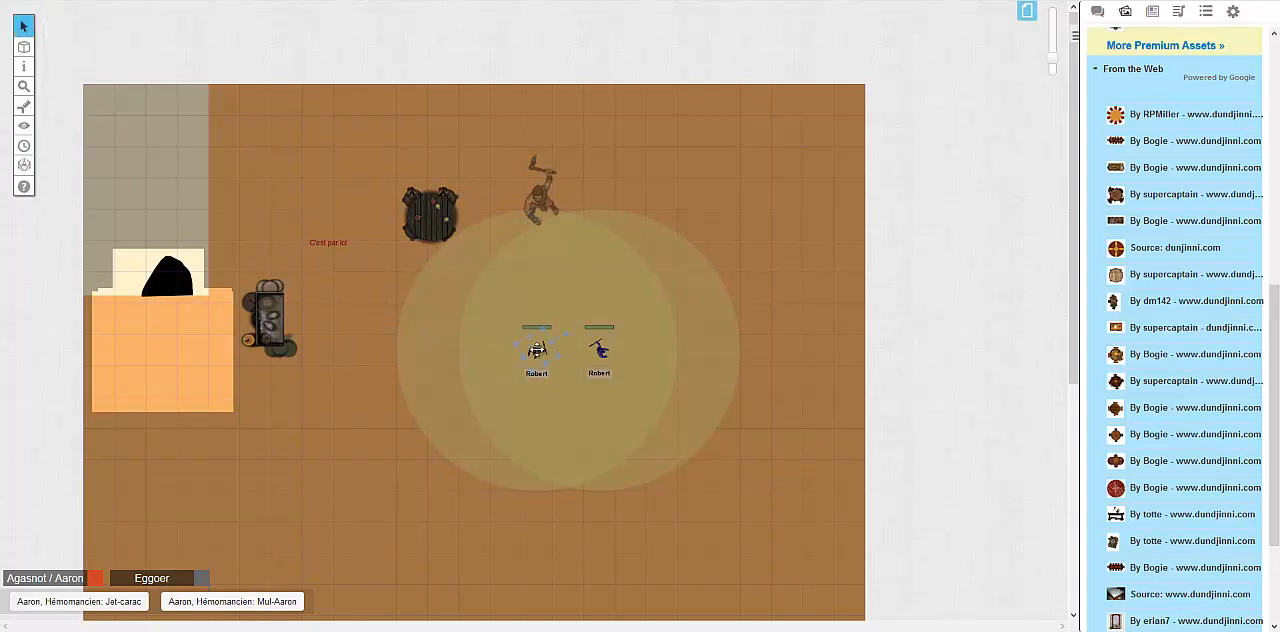
pyautogui.moveTo(537, 349); pyautogui.dragTo(162, 349)
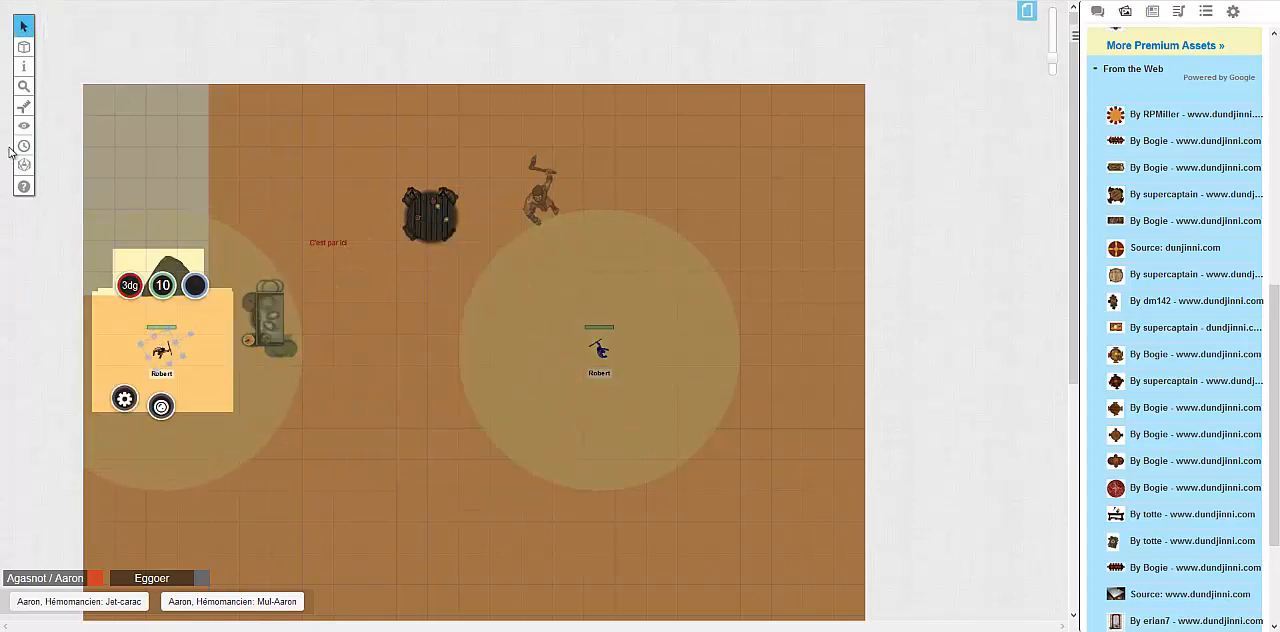
# Reveal overlapping rectangular fog areas around the table with barrels, the red text and the ground below the moved token
pyautogui.moveTo(24, 106)
pyautogui.moveTo(25, 131)
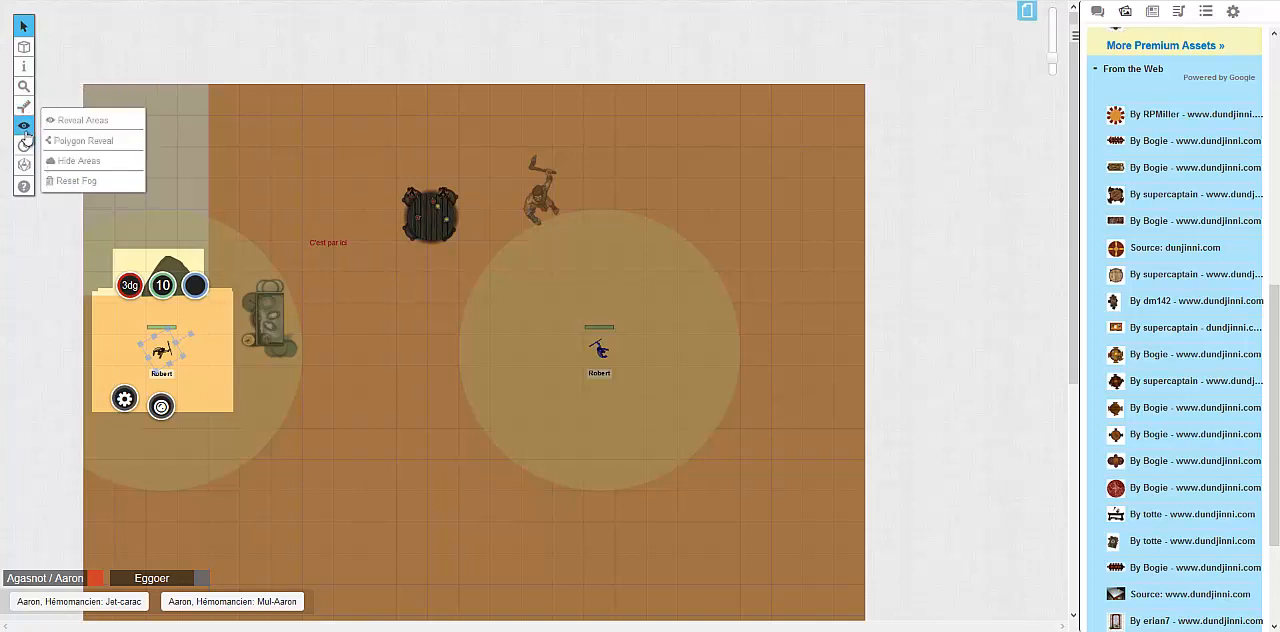
pyautogui.click(80, 121)
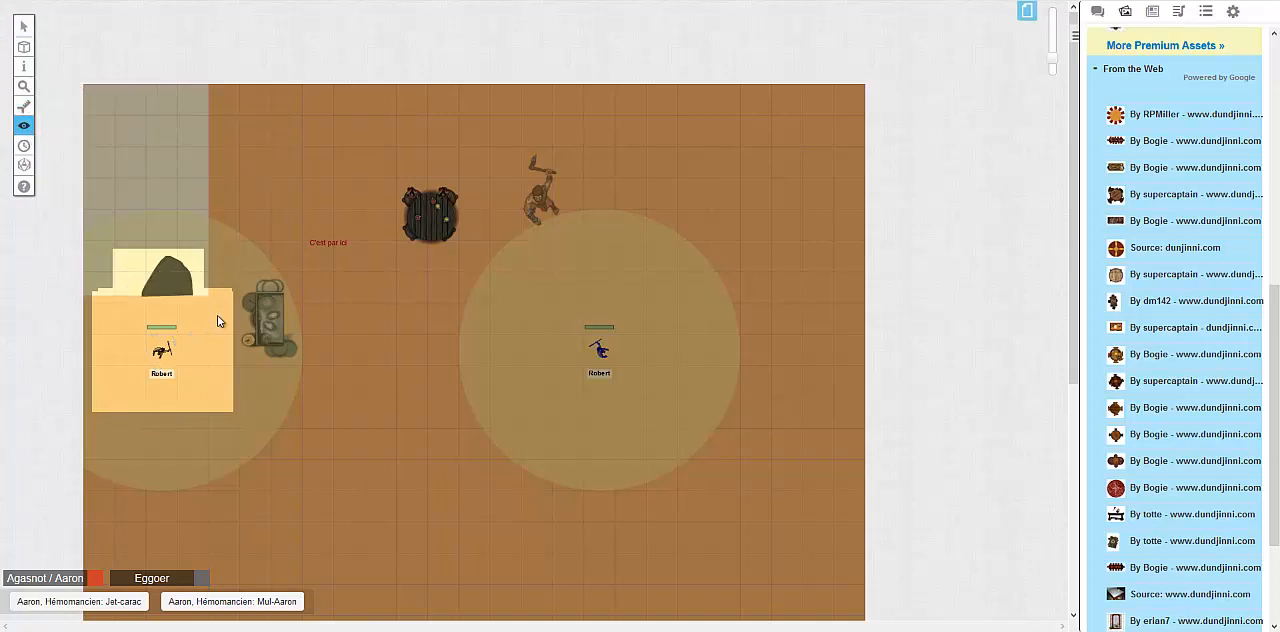
pyautogui.moveTo(204, 280); pyautogui.dragTo(336, 428)
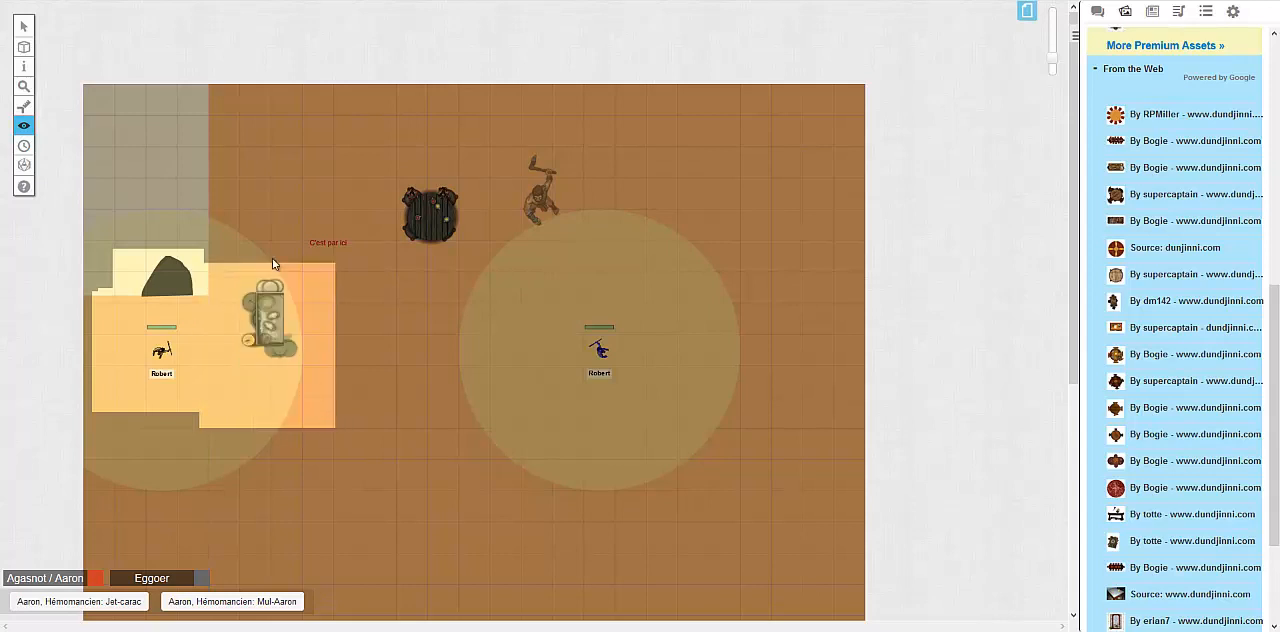
pyautogui.moveTo(281, 218); pyautogui.dragTo(361, 277)
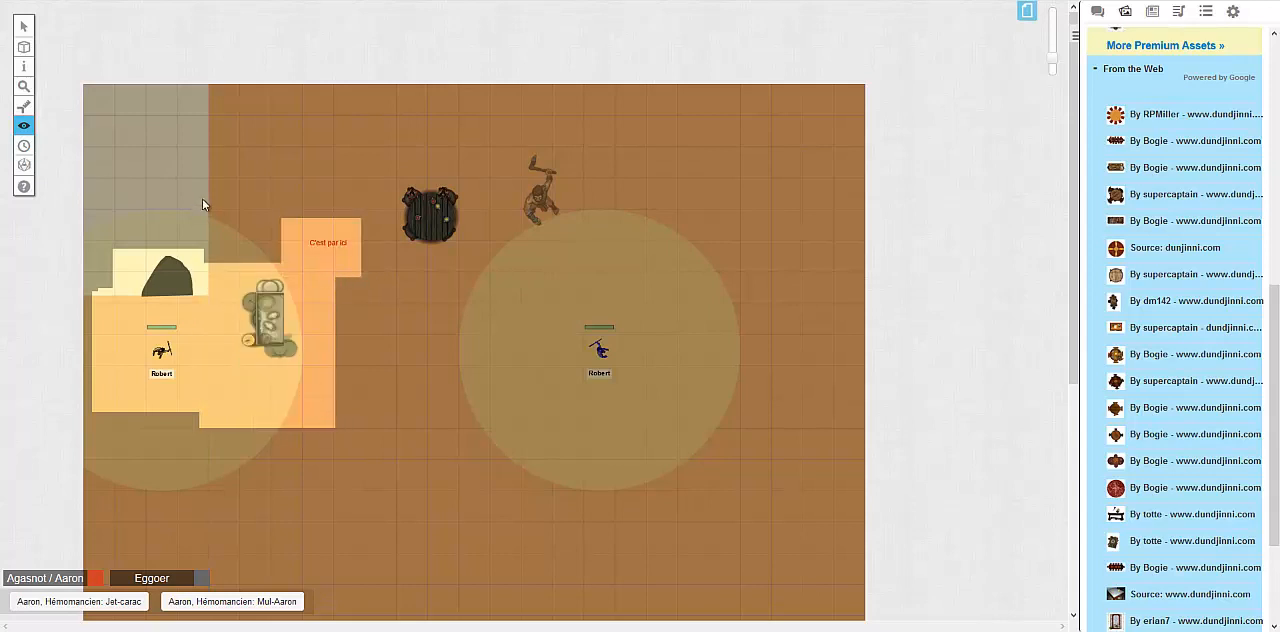
pyautogui.moveTo(200, 181); pyautogui.dragTo(395, 465)
pyautogui.moveTo(114, 380); pyautogui.dragTo(292, 546)
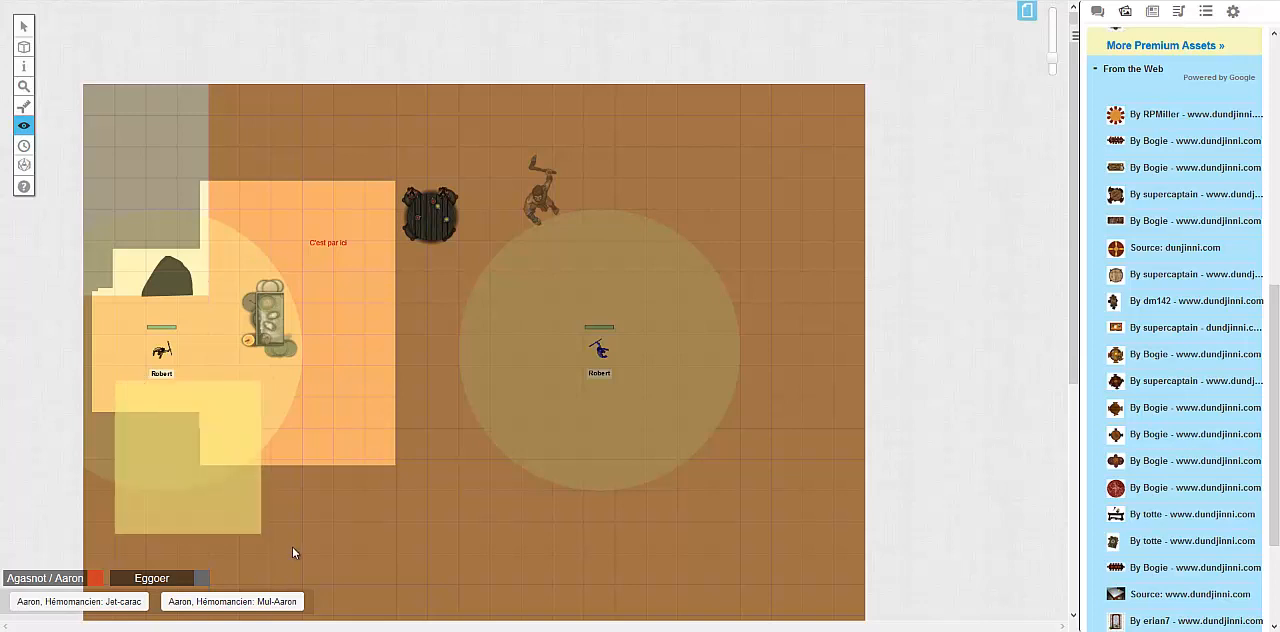
# Move the token from below the black shape to the other side of the table with barrels, inside the revealed area
pyautogui.moveTo(24, 124)
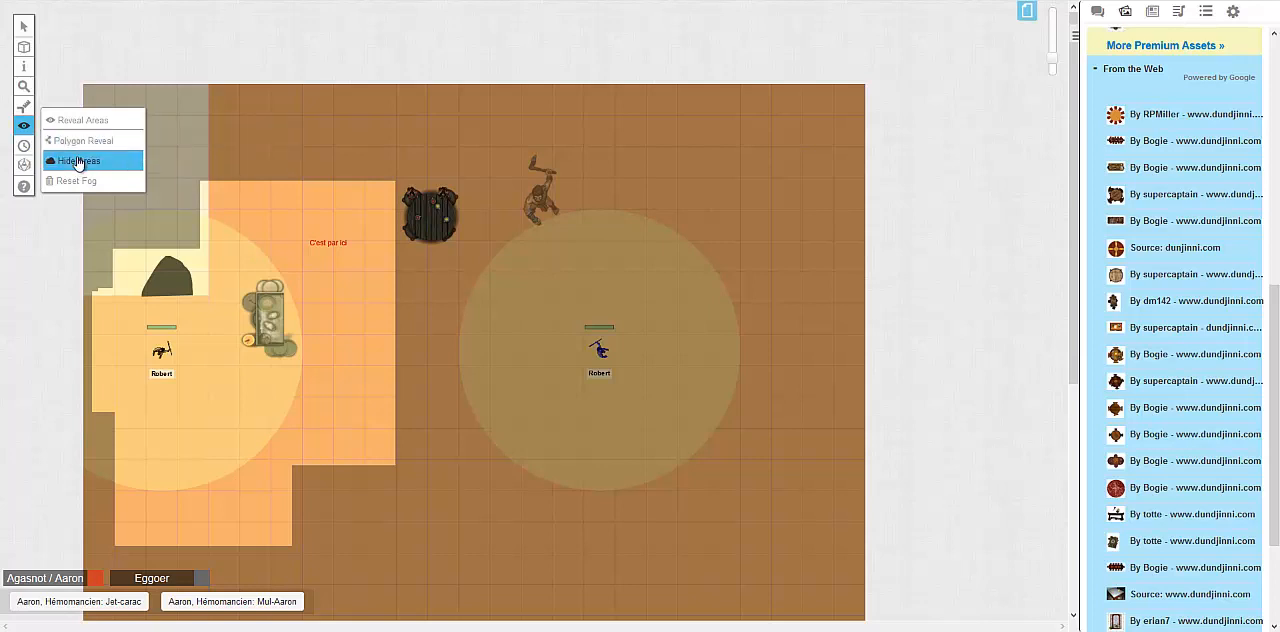
pyautogui.click(24, 26)
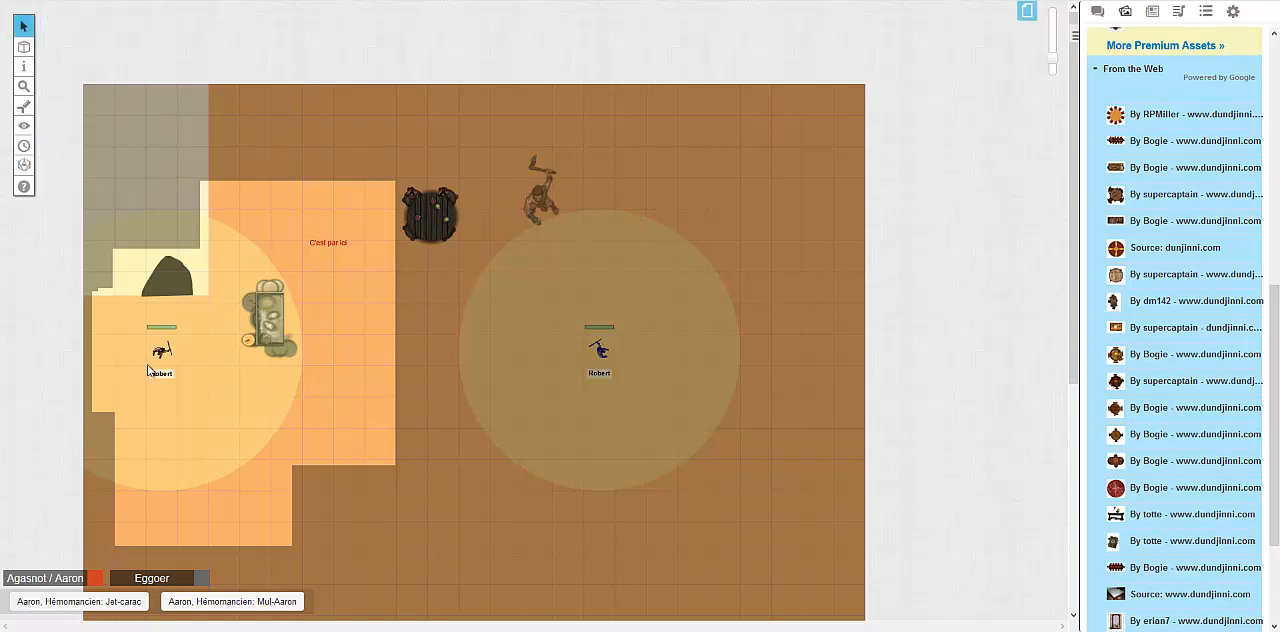
pyautogui.moveTo(158, 362); pyautogui.dragTo(343, 327)
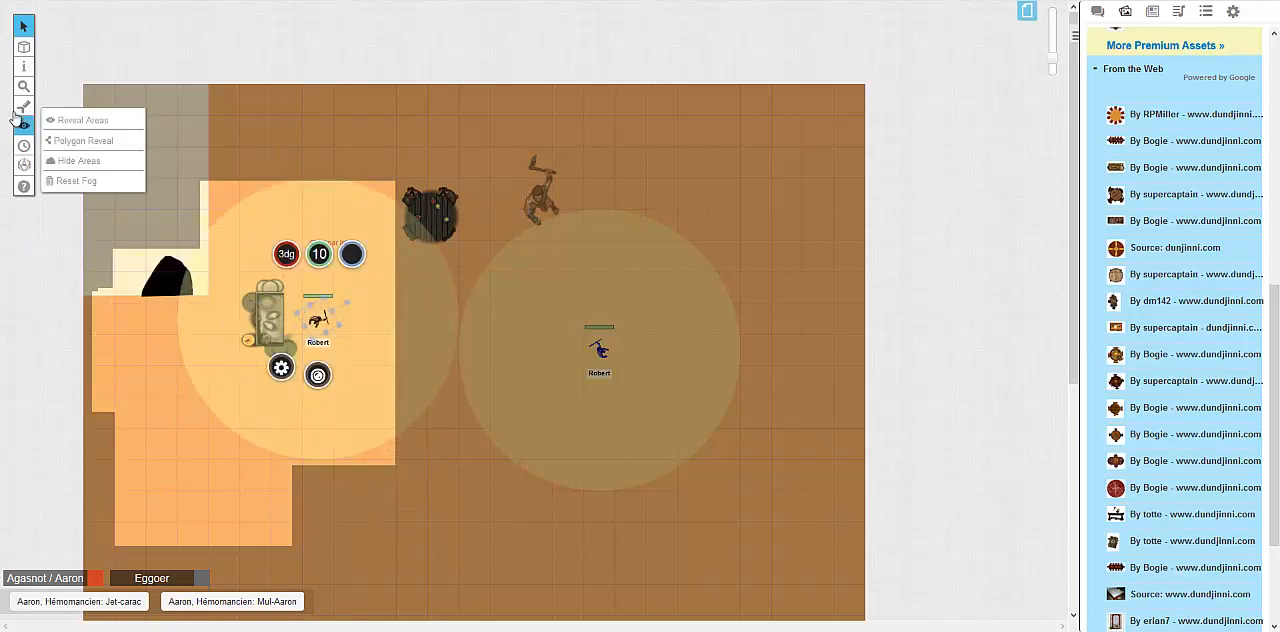
# Use Hide Areas to cover the black shape and the lower parts of the revealed zone with overlapping rectangles of fog
pyautogui.click(69, 161)
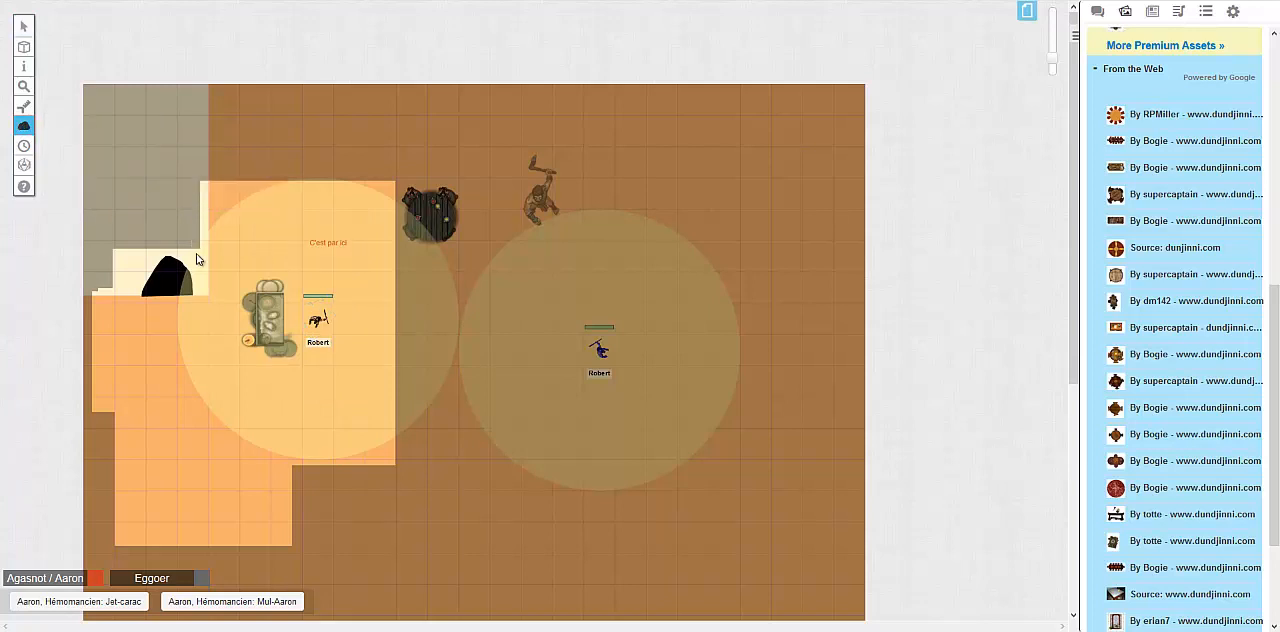
pyautogui.moveTo(220, 265); pyautogui.dragTo(88, 437)
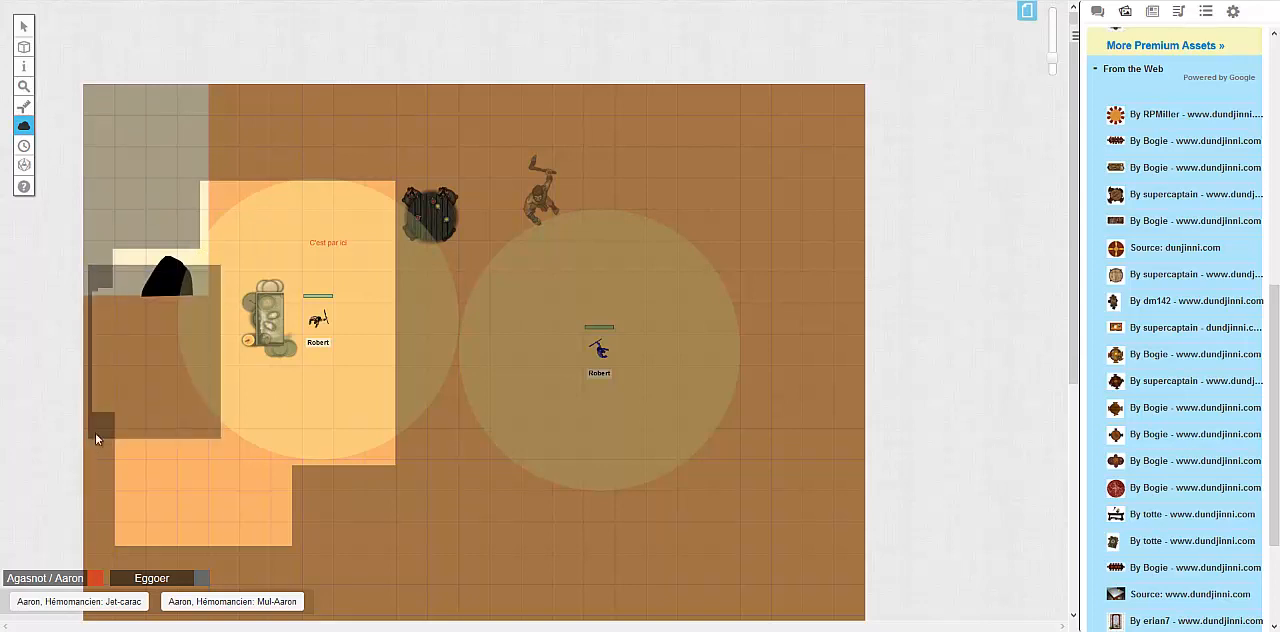
pyautogui.moveTo(208, 243); pyautogui.dragTo(84, 440)
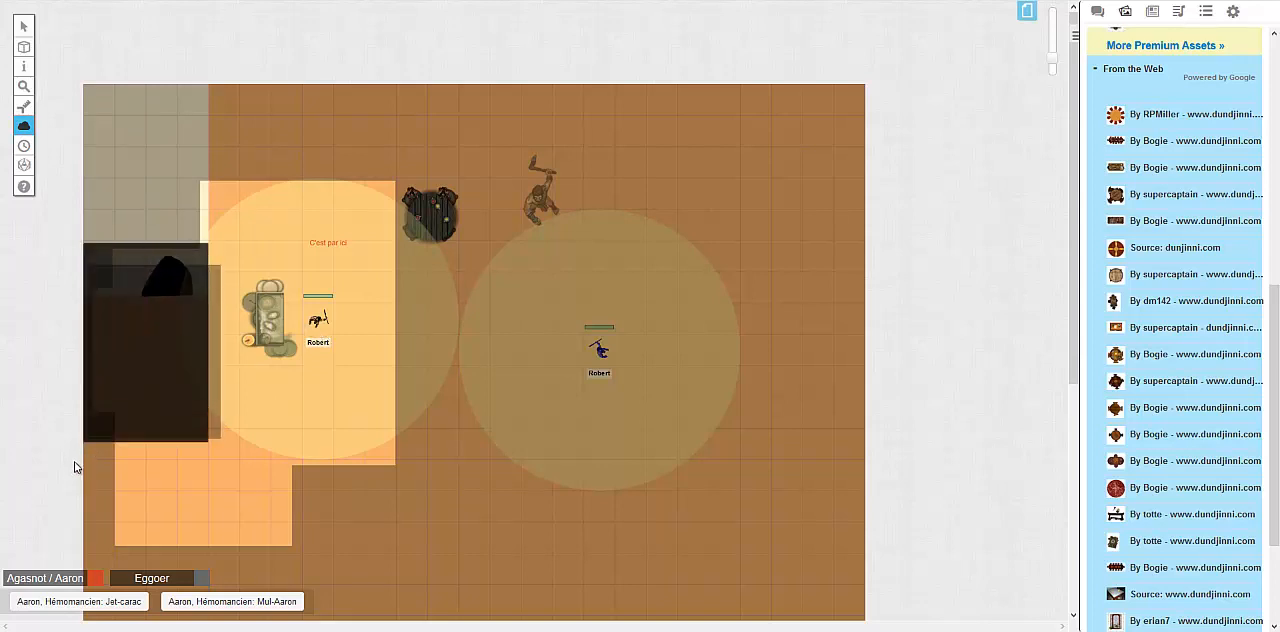
pyautogui.moveTo(175, 332); pyautogui.dragTo(393, 548)
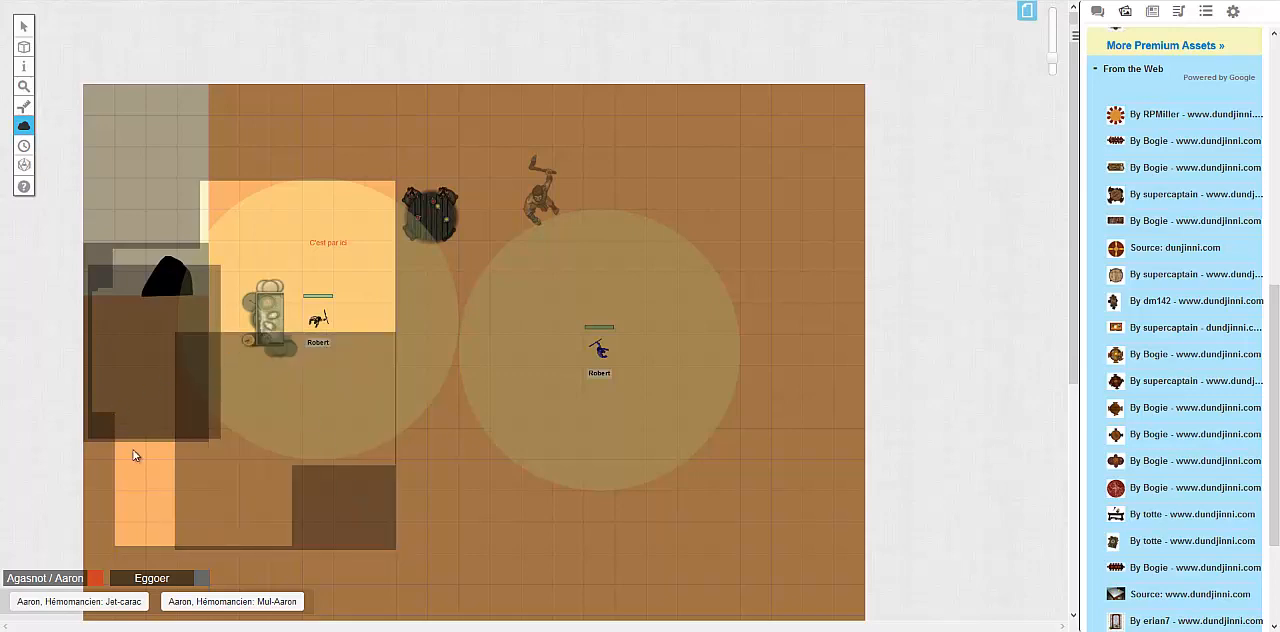
pyautogui.moveTo(114, 578); pyautogui.dragTo(277, 413)
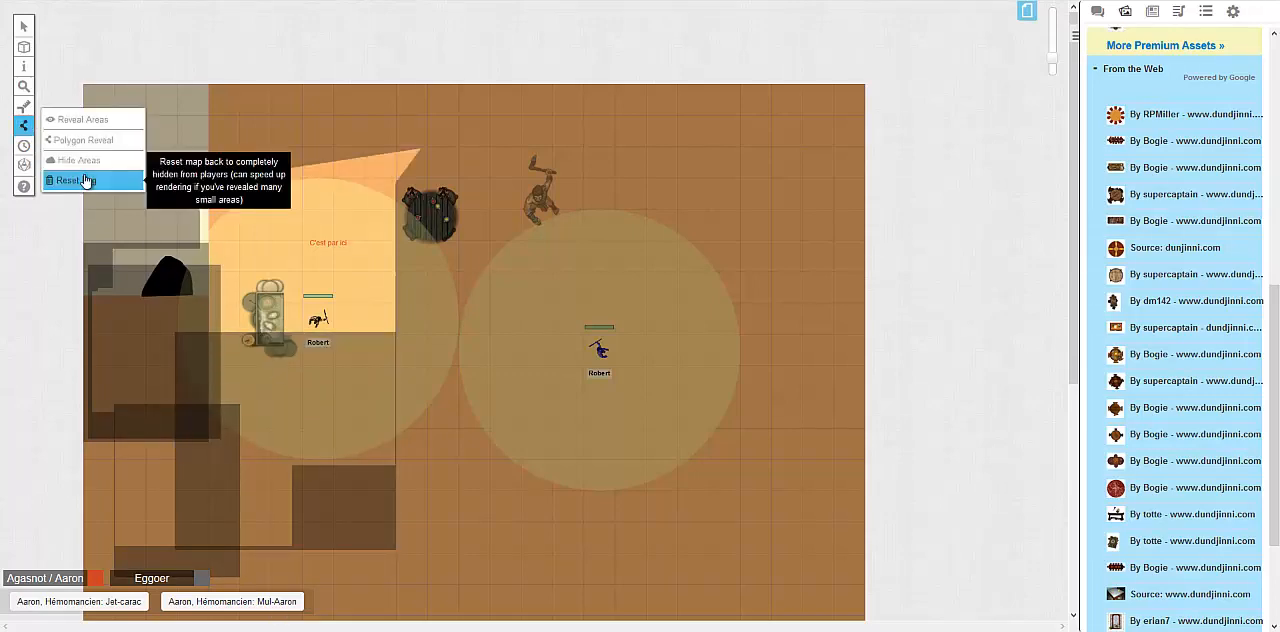
# Reset the fog so the whole map is hidden from players, and return to the Select tool
pyautogui.click(86, 180)
pyautogui.click(653, 364)
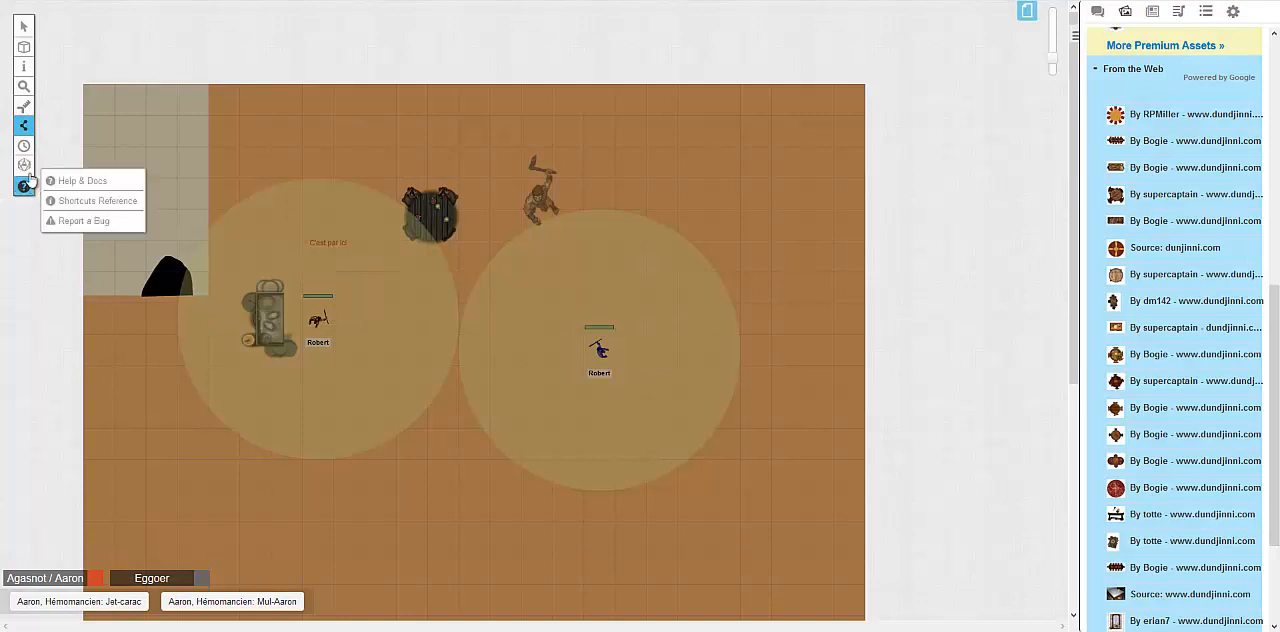
pyautogui.moveTo(26, 137)
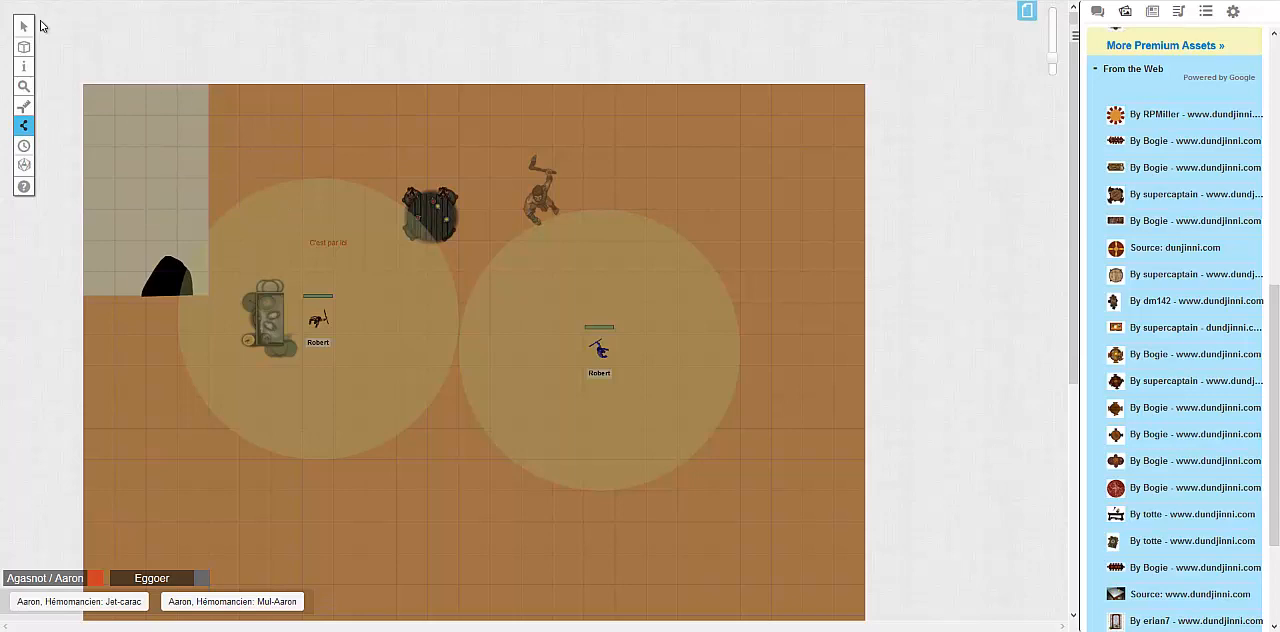
pyautogui.click(24, 26)
pyautogui.middleClick(192, 183)
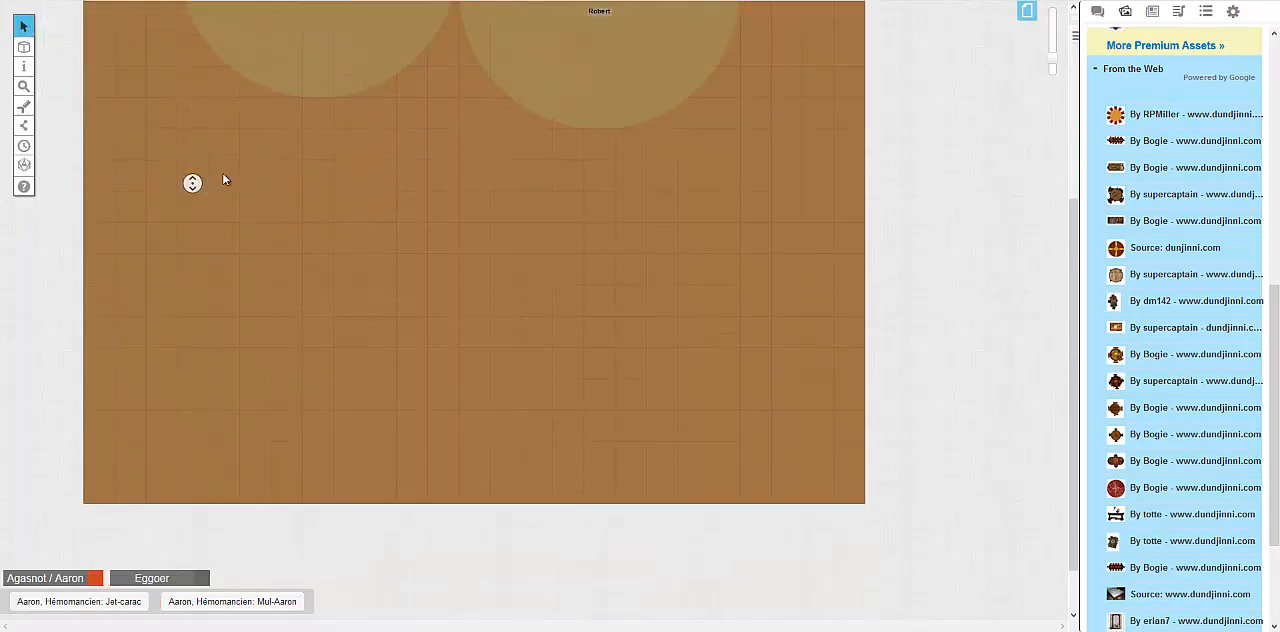
pyautogui.scroll(3, 233, 166)
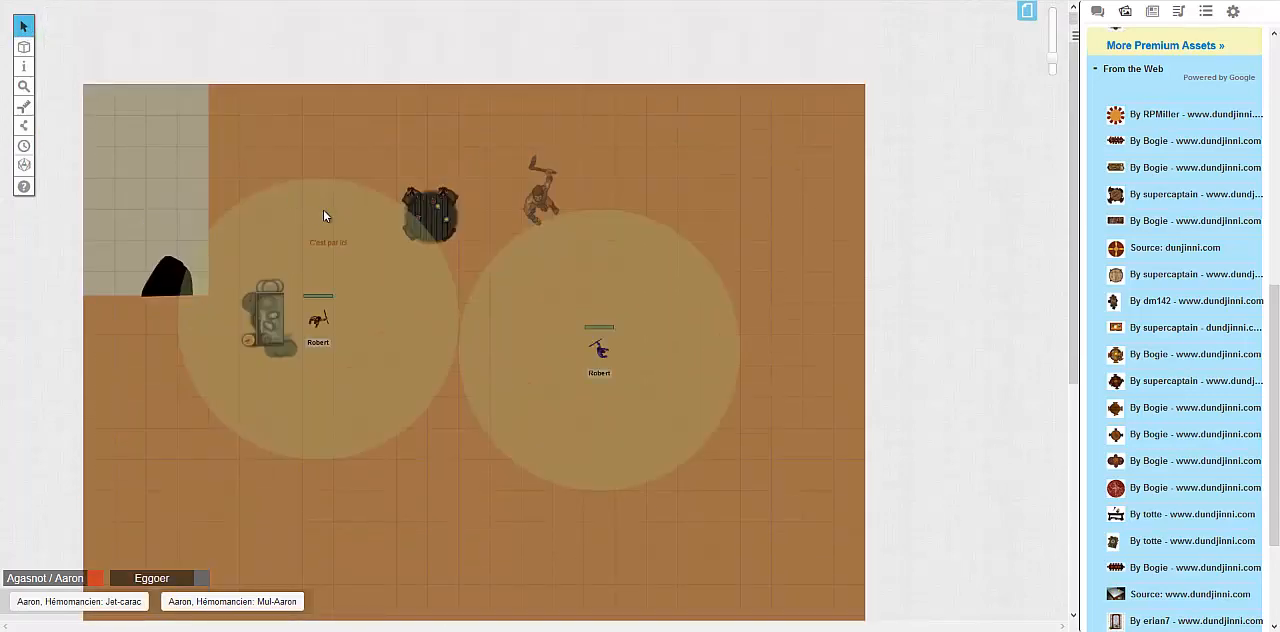